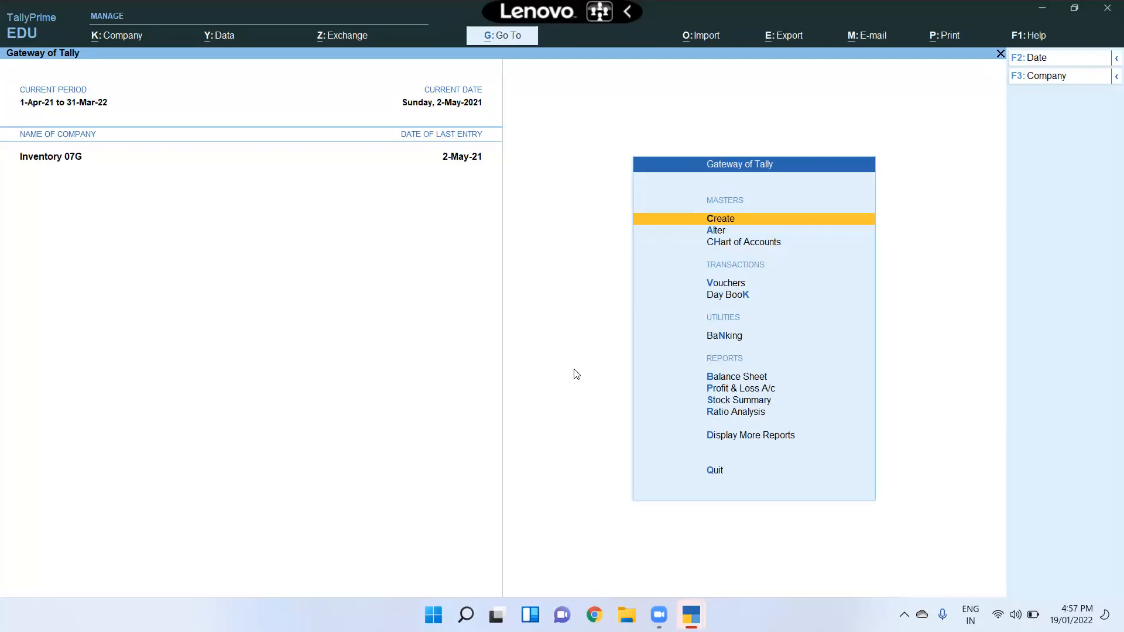
Set the current date to 1-4-2021
mouse_move(505, 578)
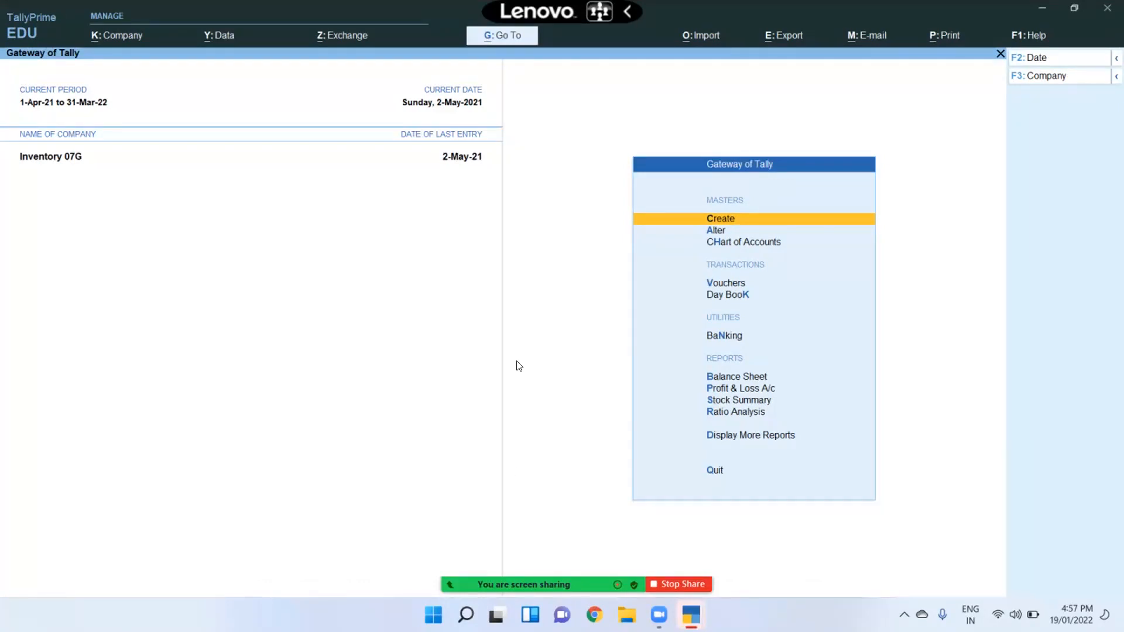
key("F2")
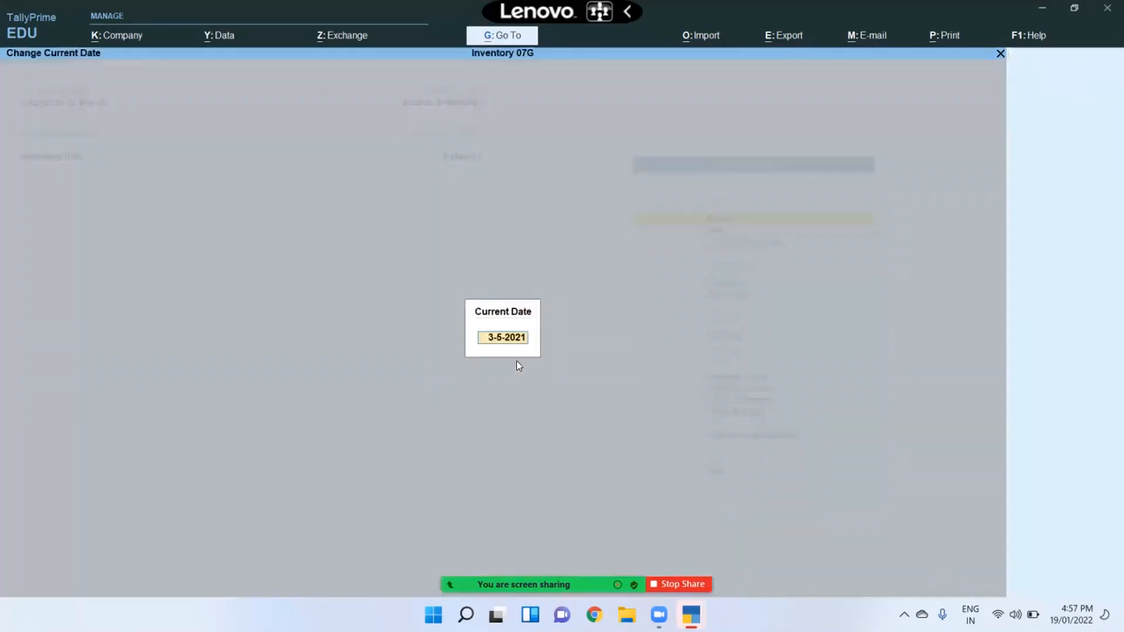
type("1-4")
key("Return")
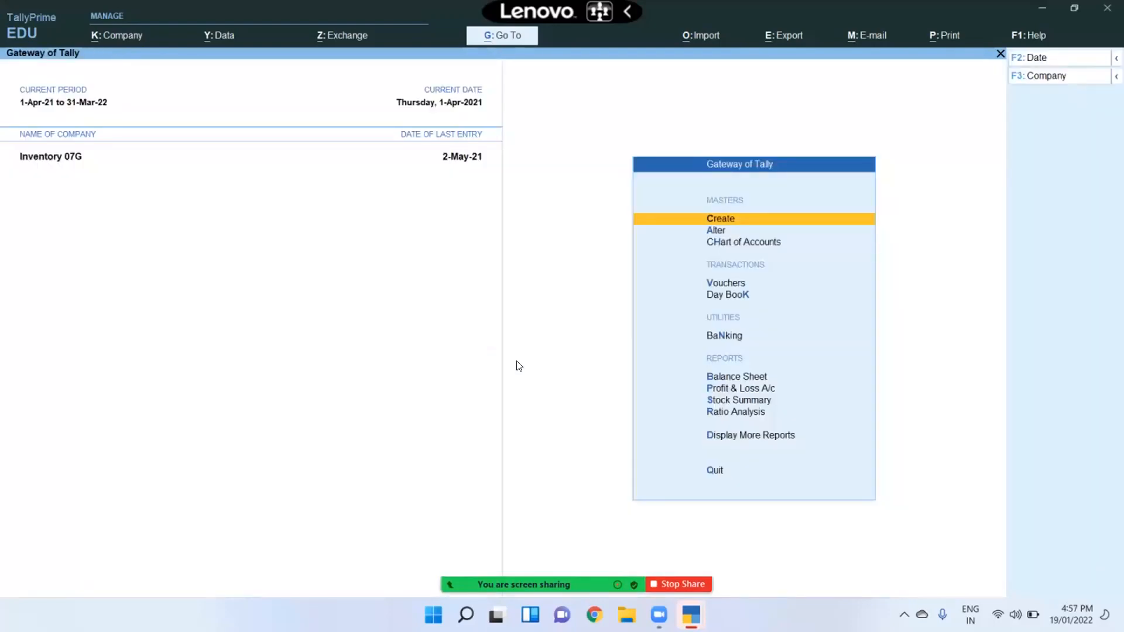
Show more features and all features in the company features of Inventory 07G
key("F11")
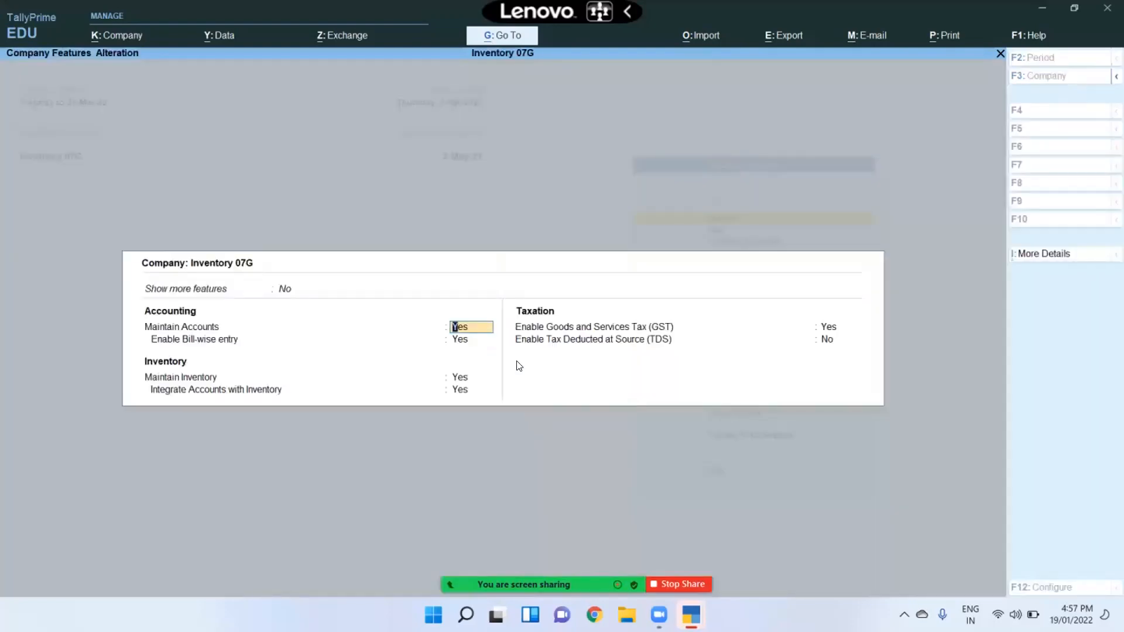
key("Up")
key("Down")
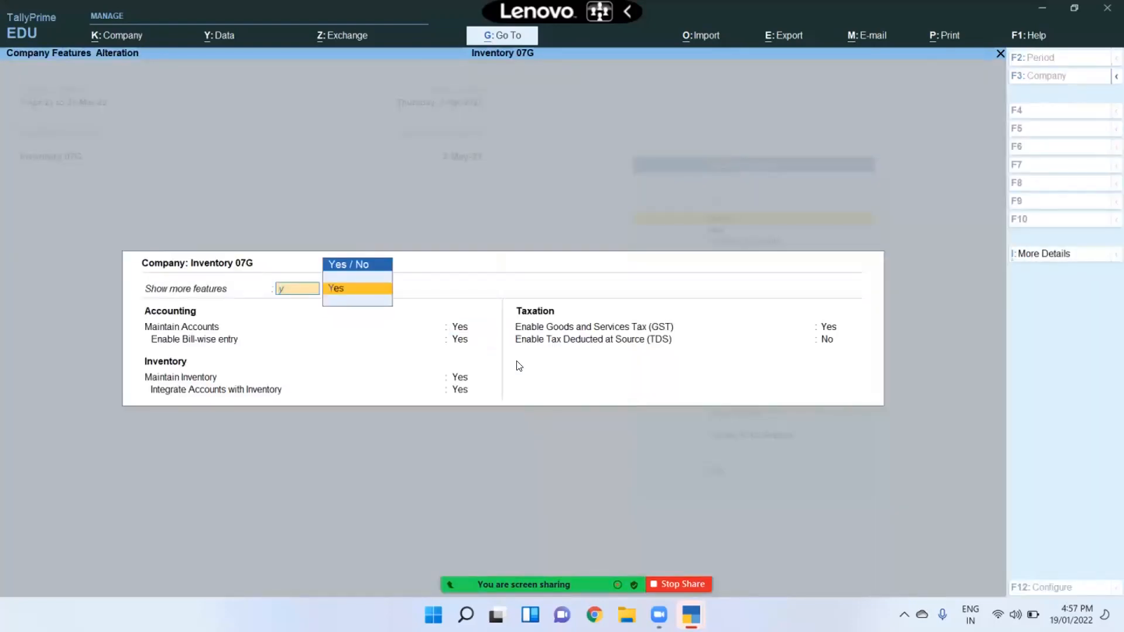
key("Return")
key("Up")
key("y")
key("Return")
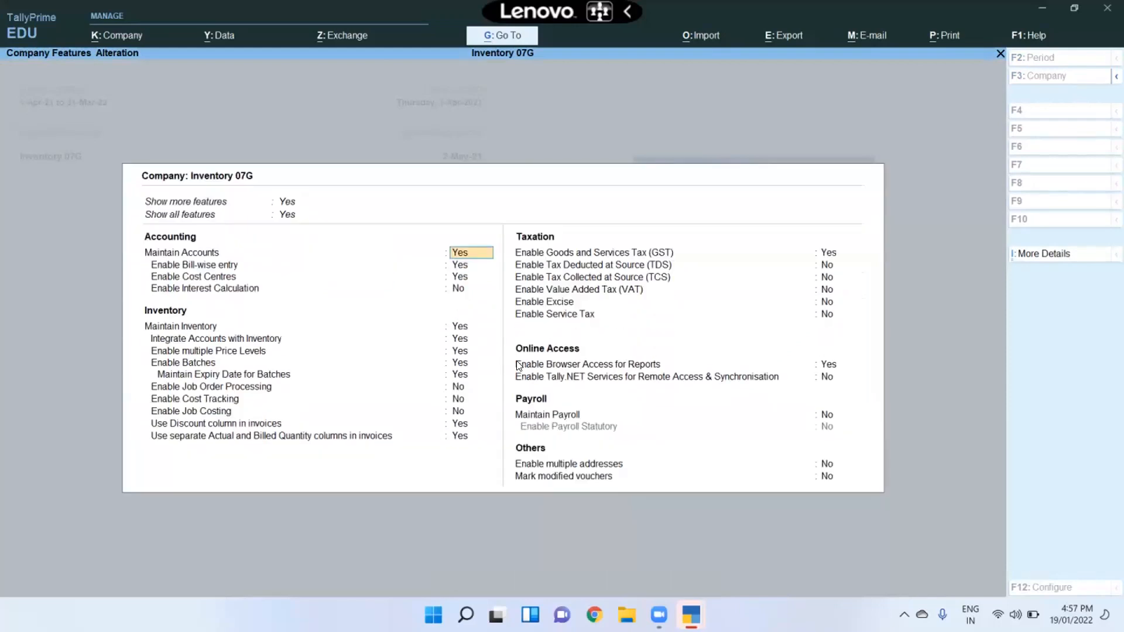
Enable Interest Calculation in the accounting features and save the company features
key("Return")
key("Return")
key("Return")
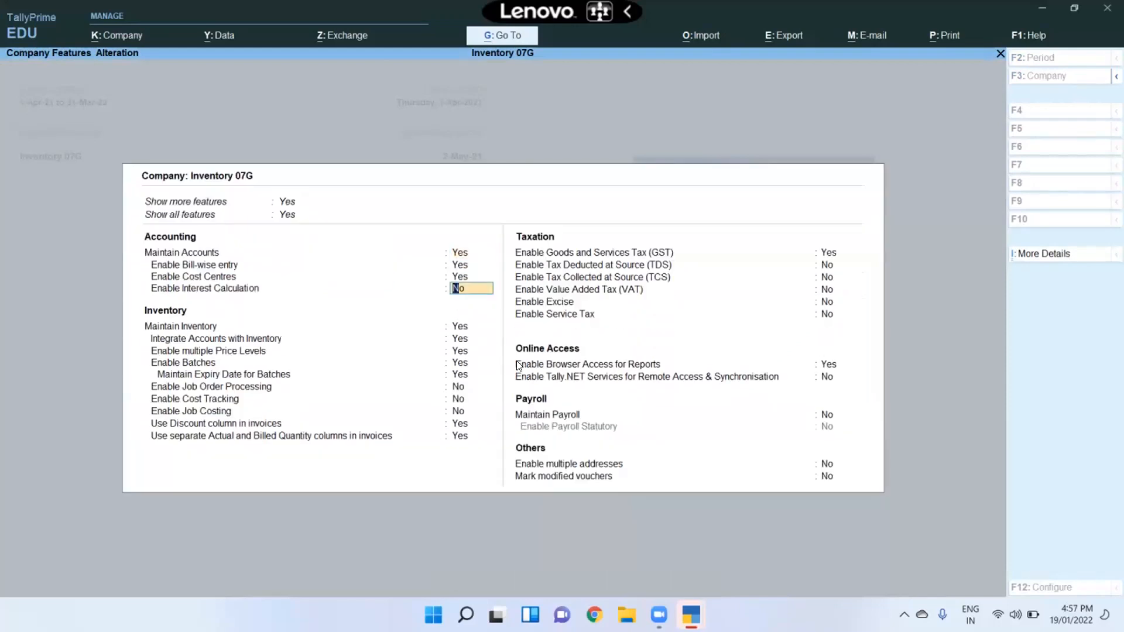
key("y")
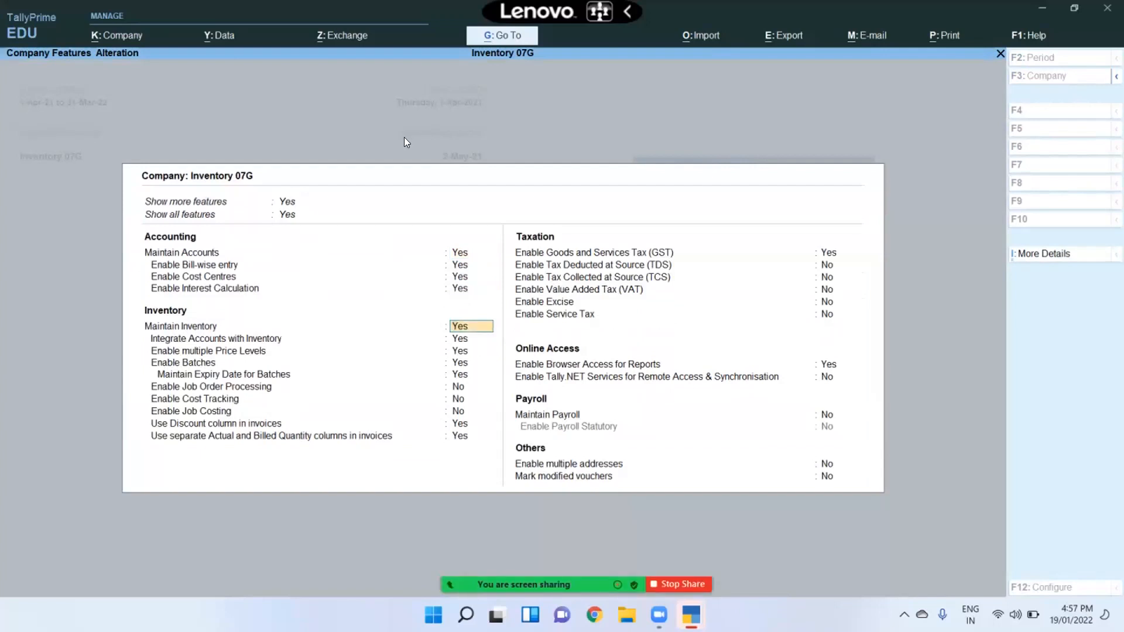
key("ctrl")
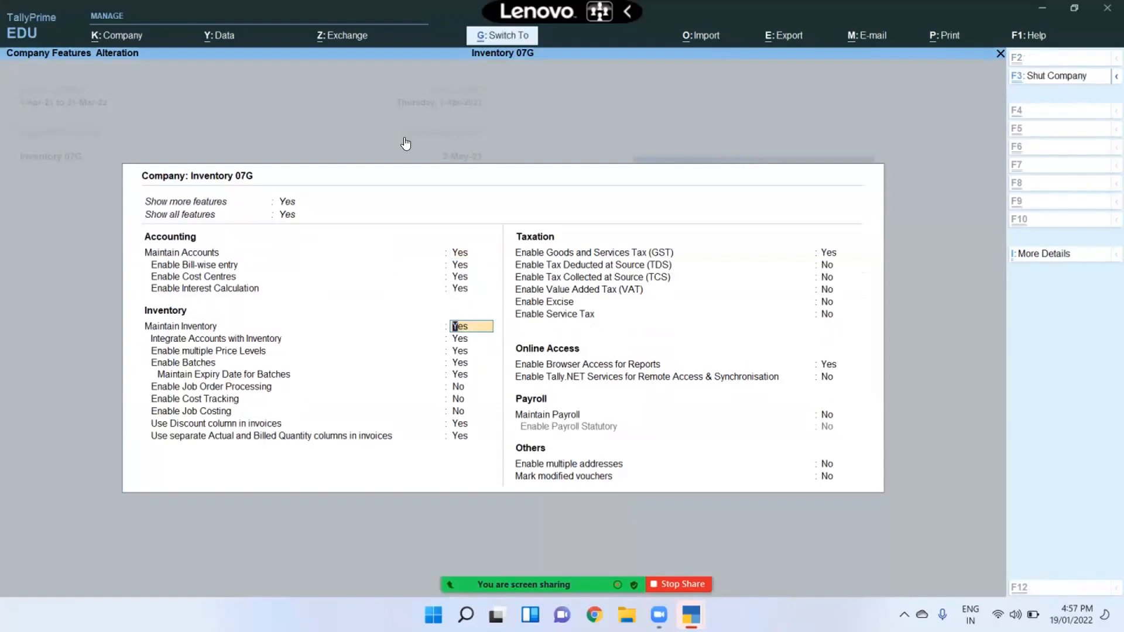
key("ctrl+a")
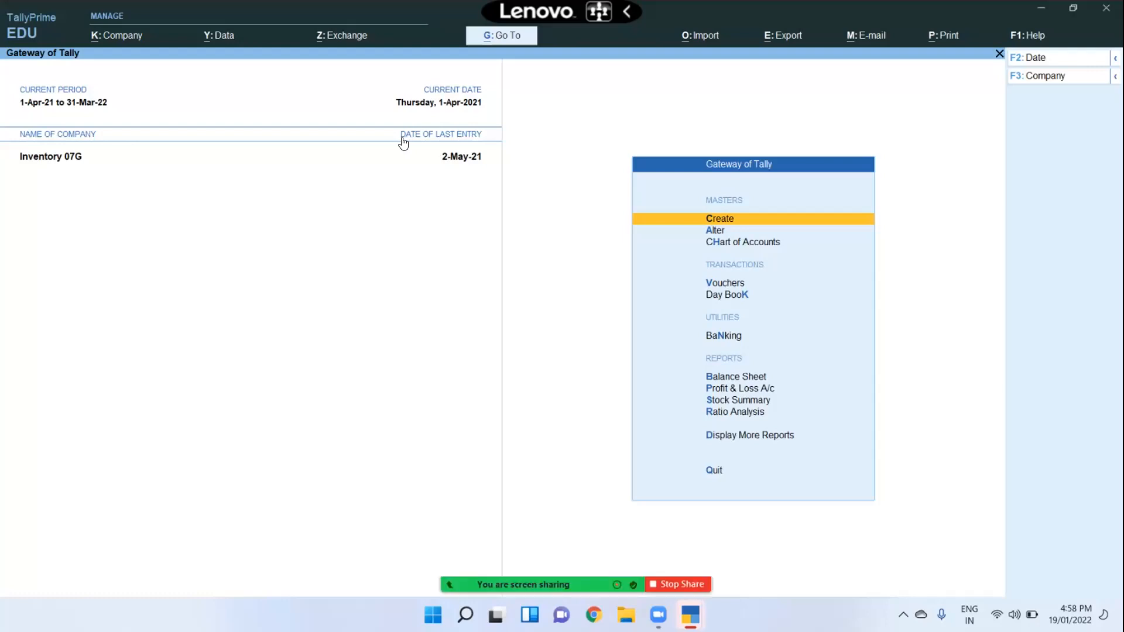
Start creating a new ledger from the accounting masters
key("Return")
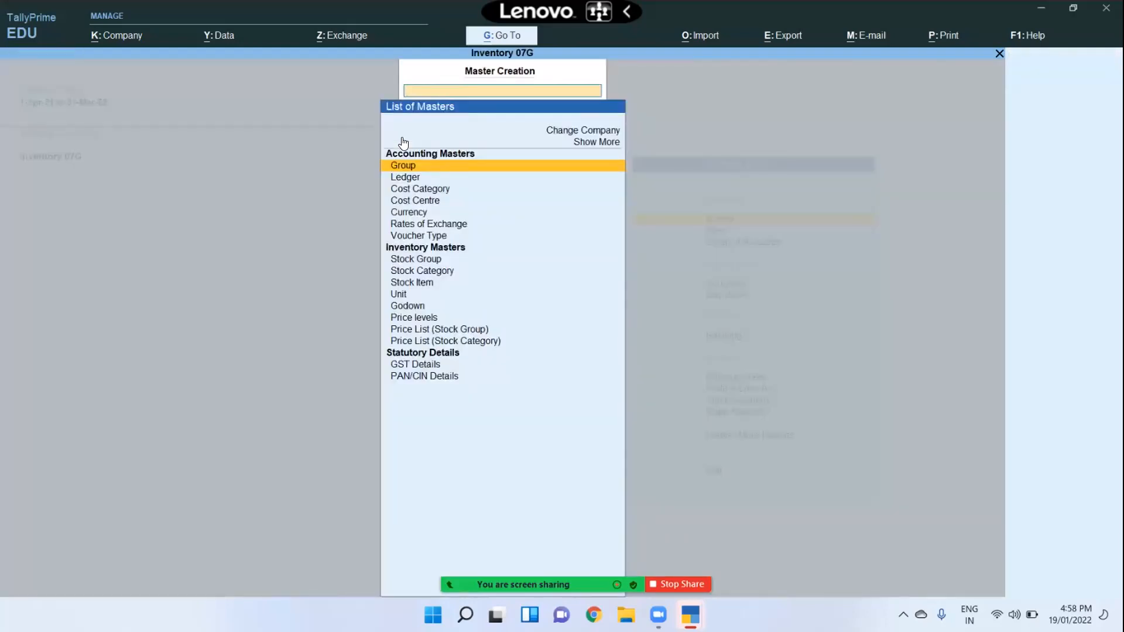
key("Down")
key("Down")
key("Down")
key("Down")
key("Down")
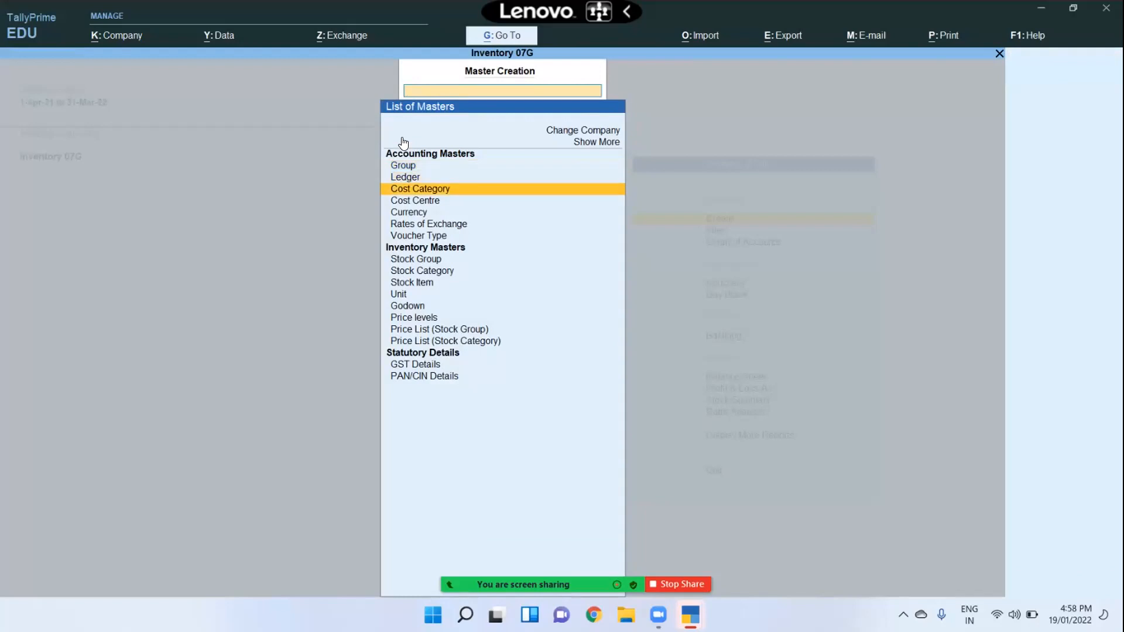
key("Up")
key("Up")
key("Up")
key("Up")
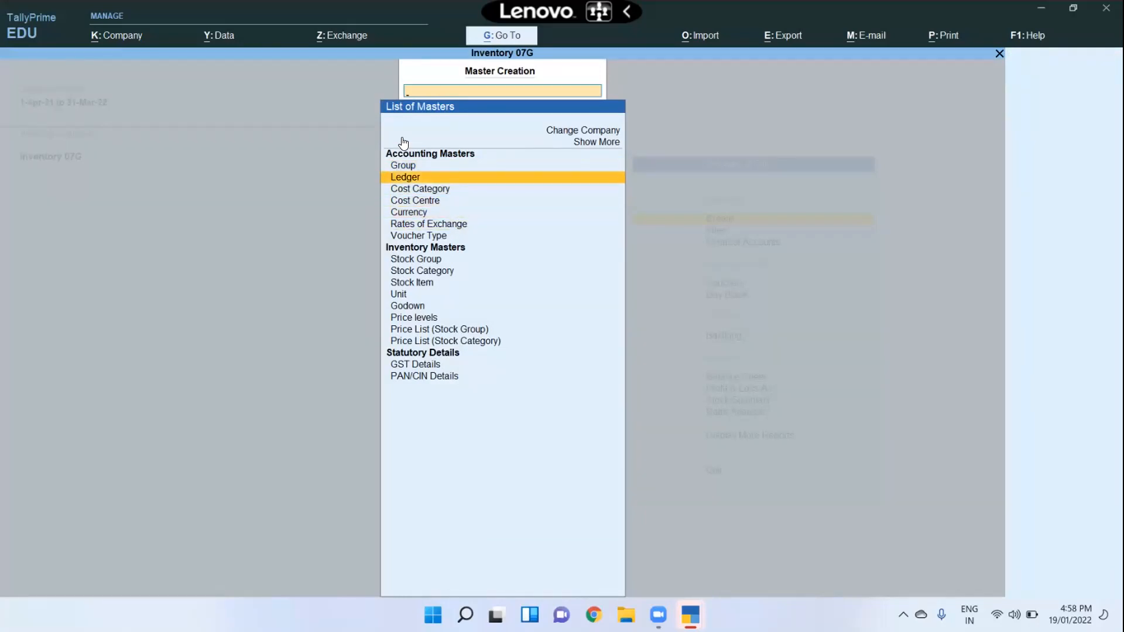
key("Return")
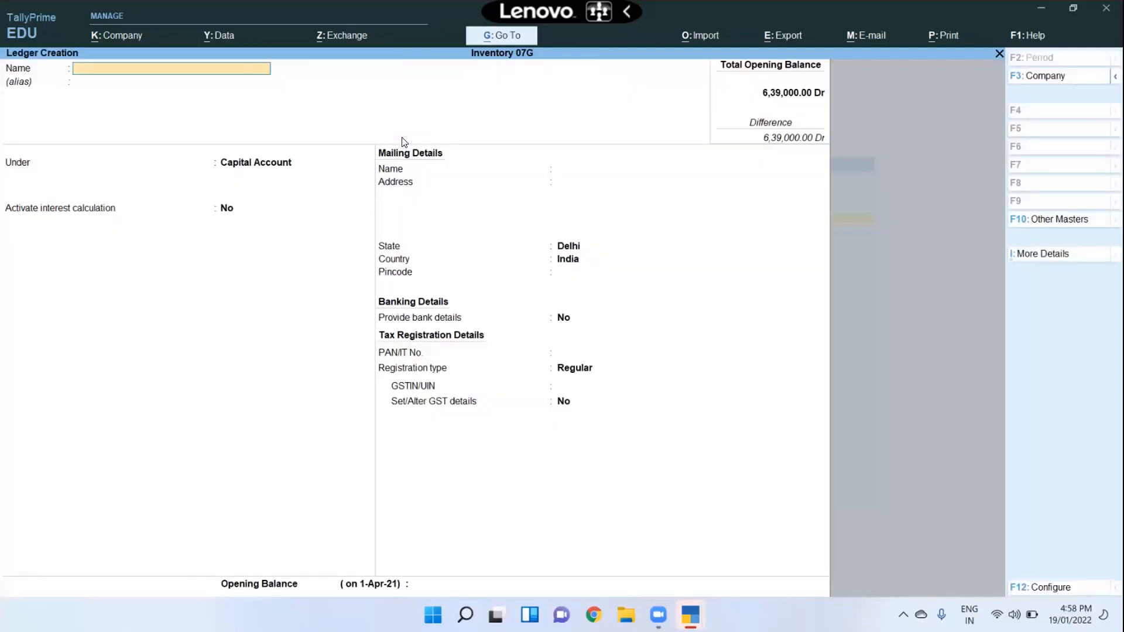
Name the ledger IT PIXEL PVT LTD and place it under the Sundry Debtors group
type("IT PXE")
key("BackSpace")
key("BackSpace")
key("BackSpace")
type("IXEL PVT")
key("Return")
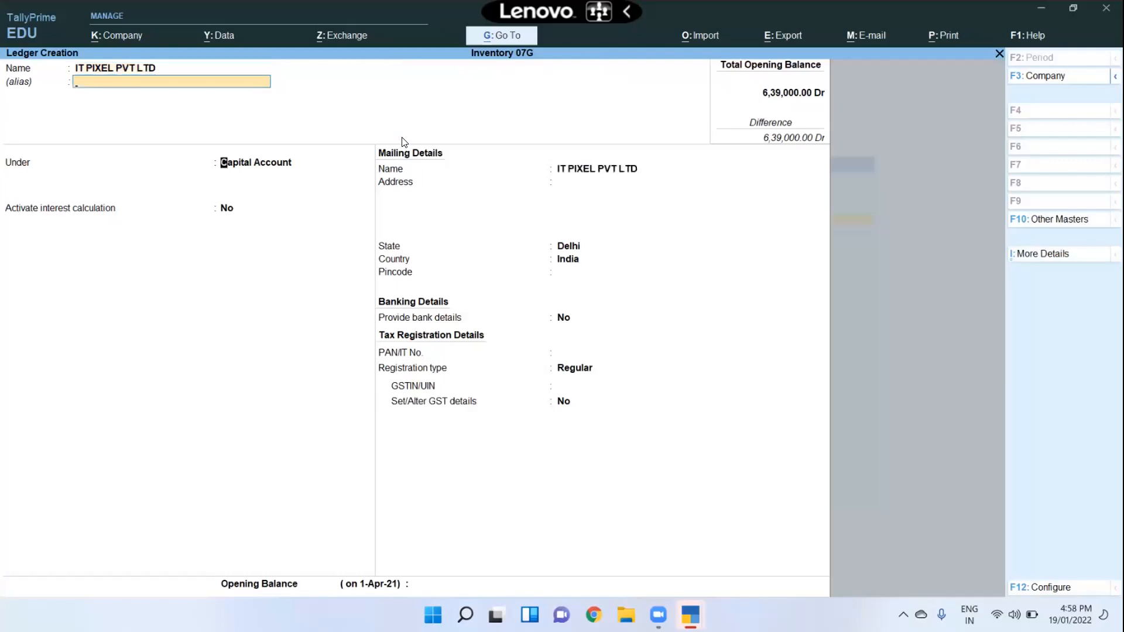
type("S")
key("Down")
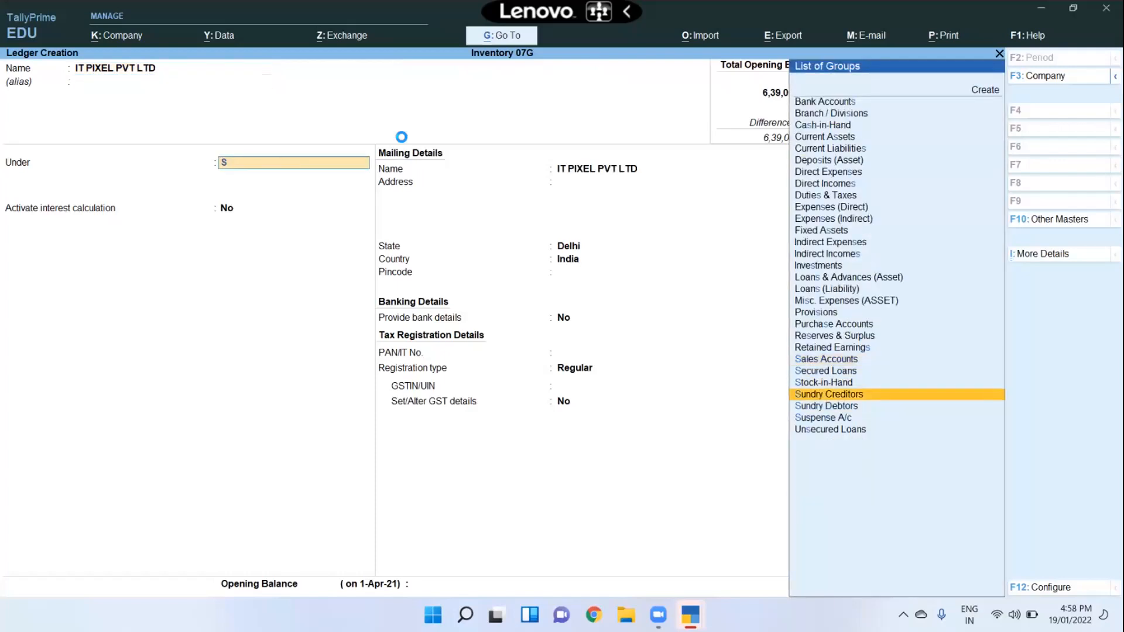
key("Down")
key("Return")
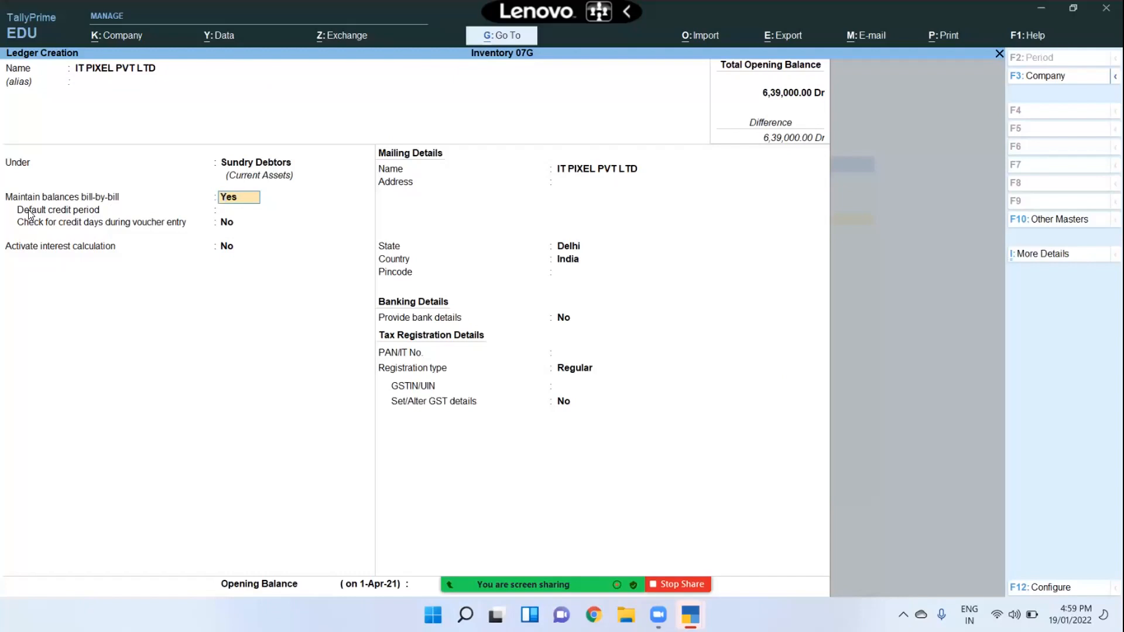
Maintain the ledger's balances bill-by-bill with a default credit period of 10 days and no credit-day check during voucher entry
key("Return")
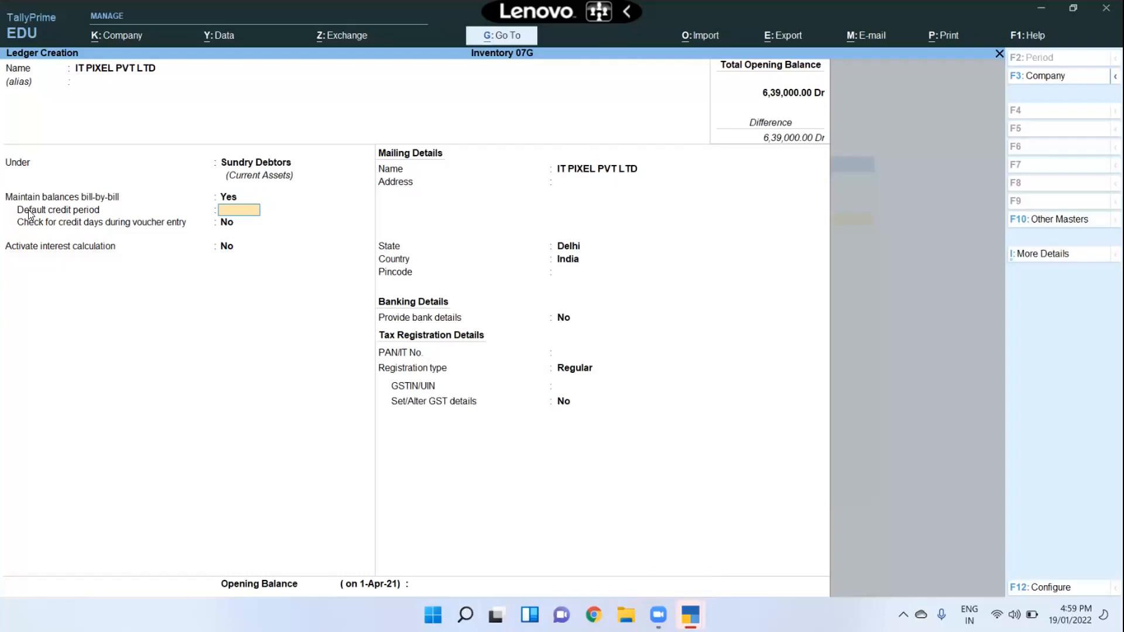
type("1")
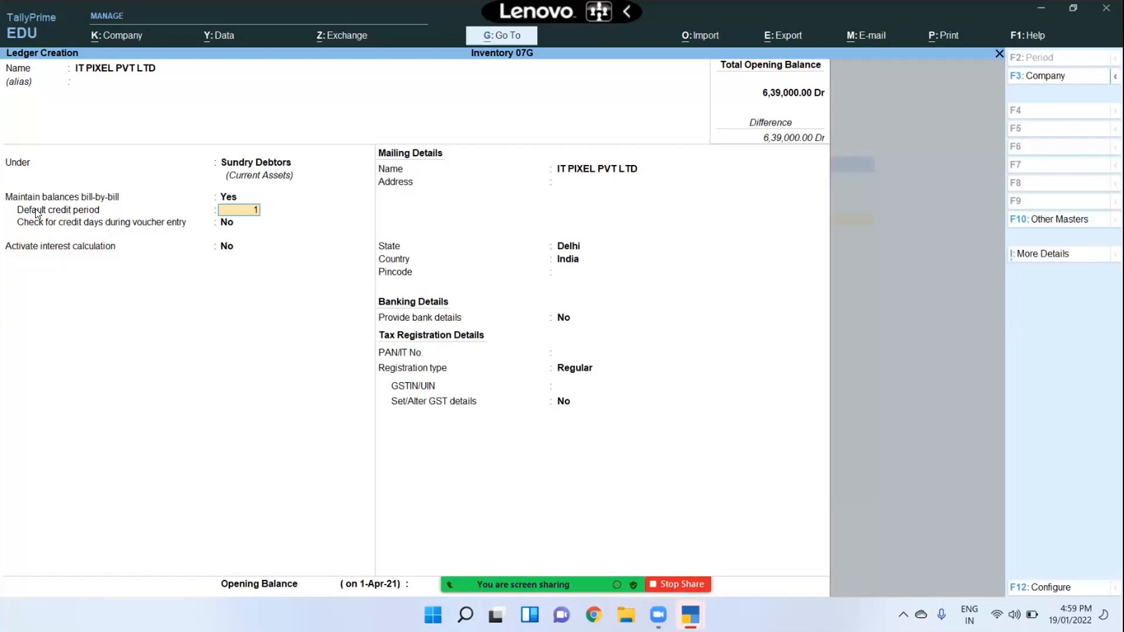
type("0")
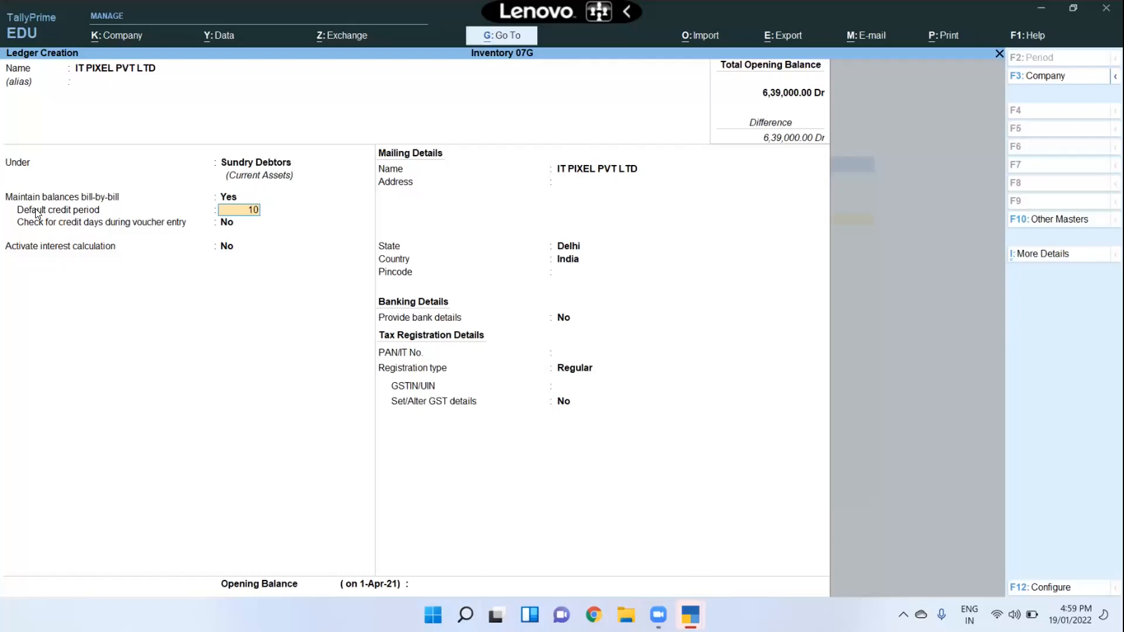
key("Return")
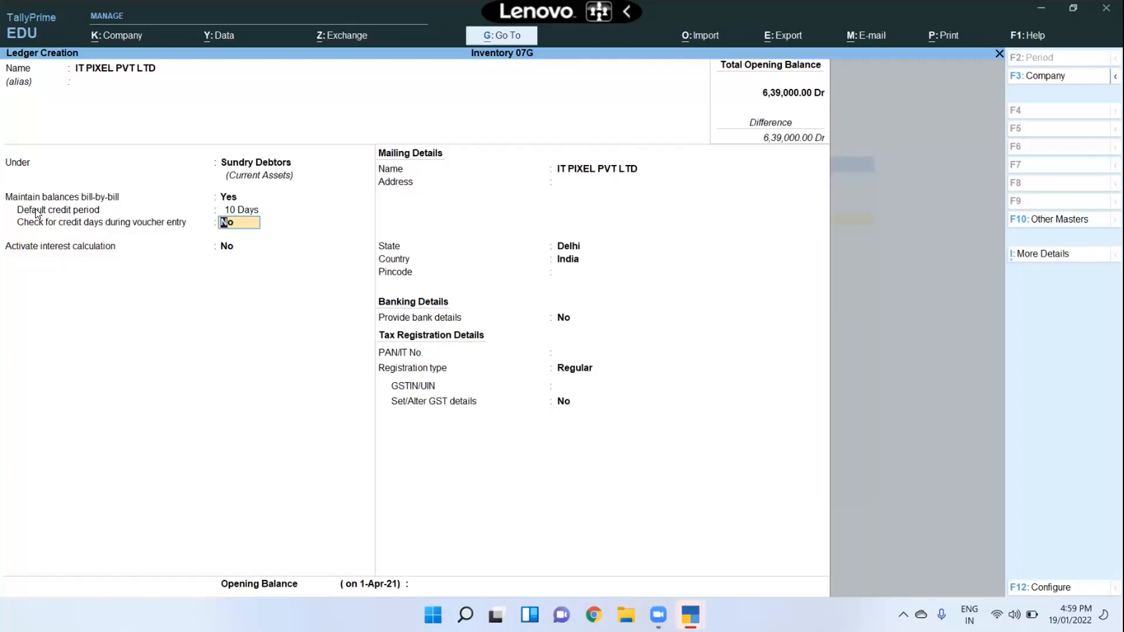
key("Return")
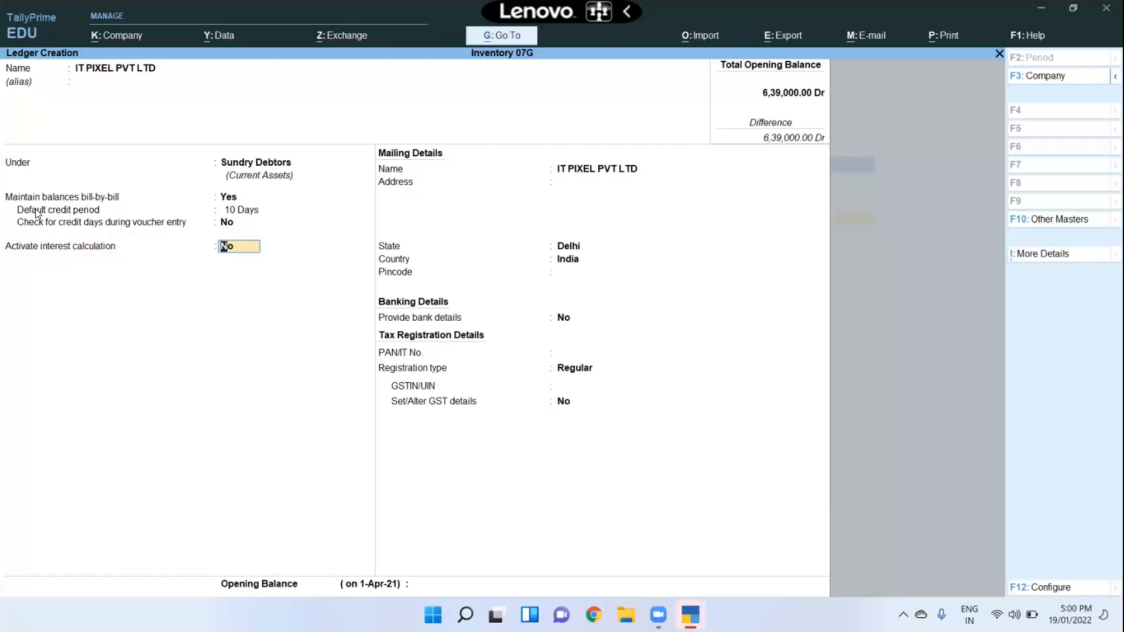
Activate interest calculation transaction-by-transaction with parameter override for each transaction, excluding the transaction date for amounts added and deducted
type("Y")
key("Return")
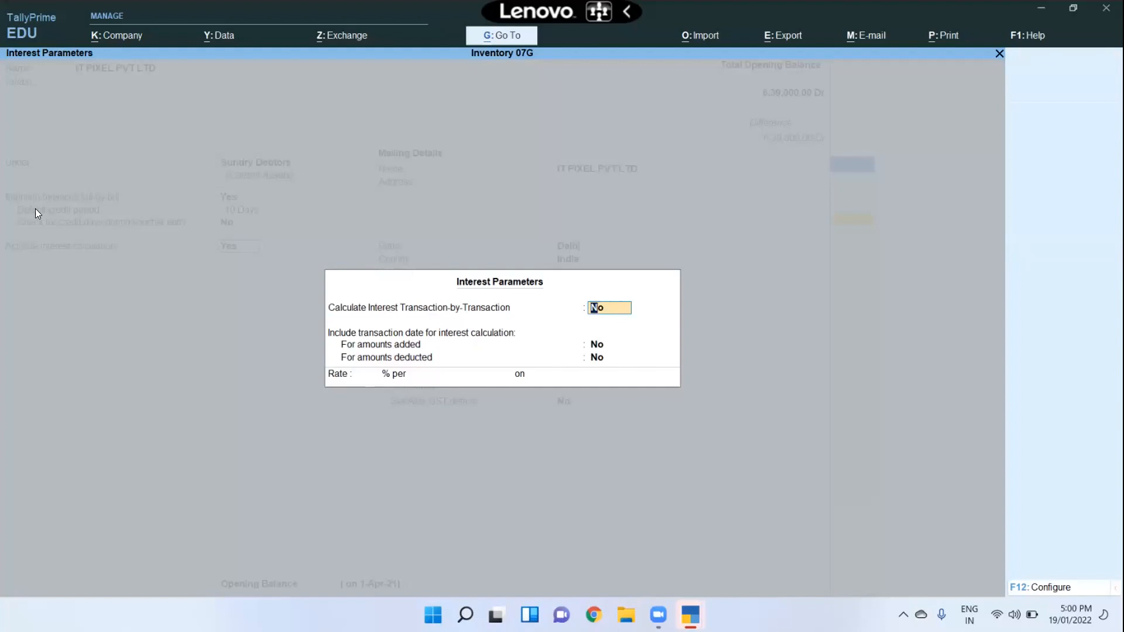
type("y")
key("Return")
type("y")
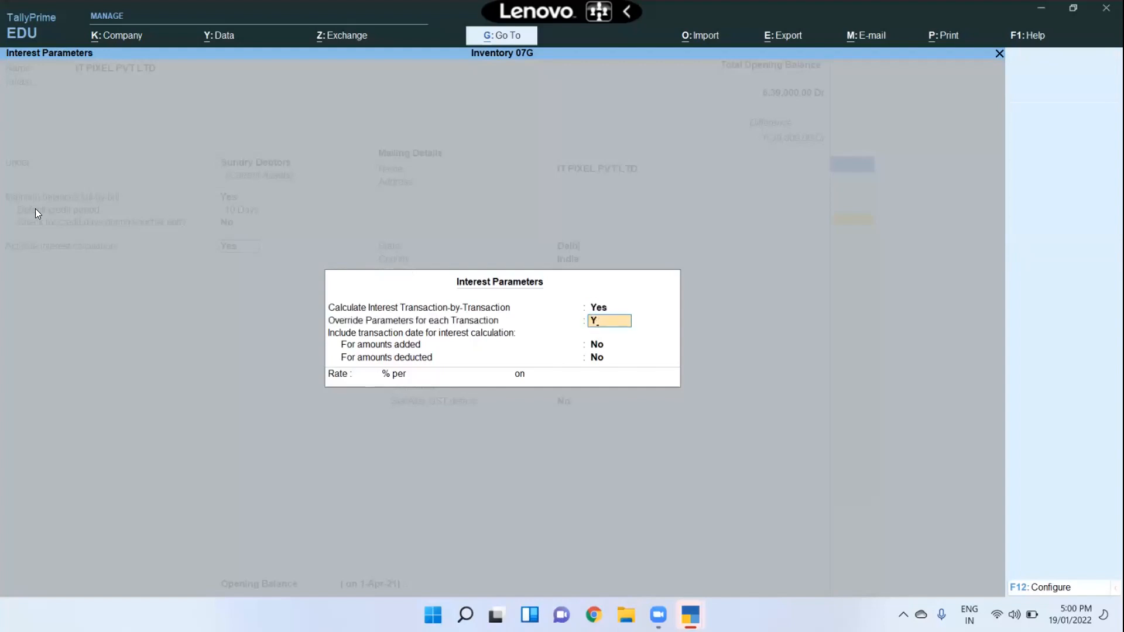
key("Return")
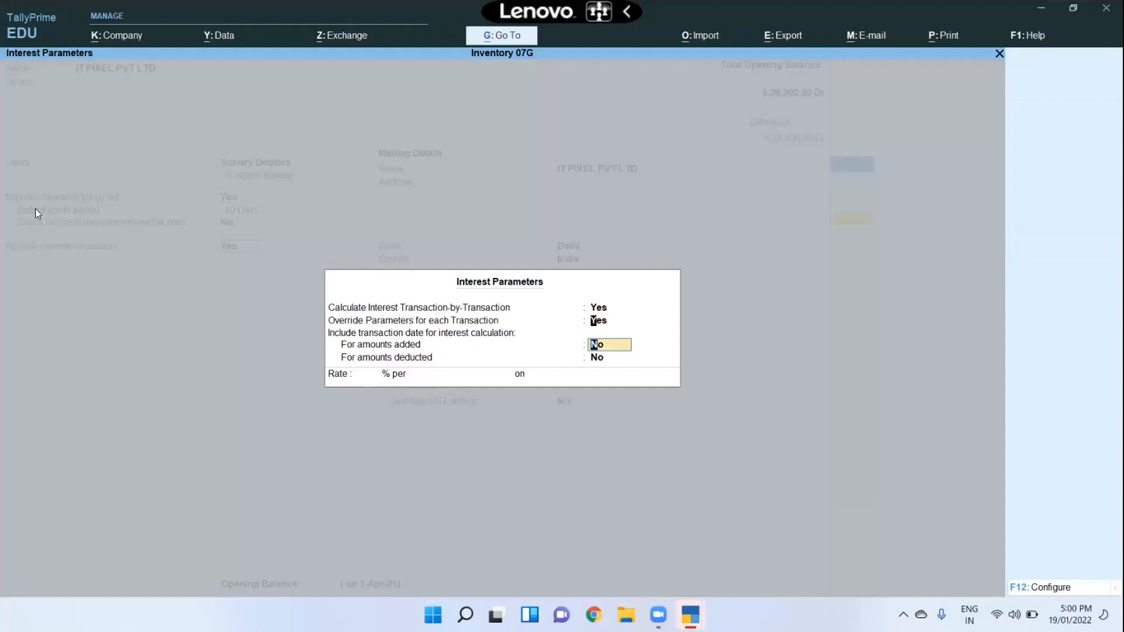
key("Up")
key("Up")
key("Return")
key("Return")
key("Return")
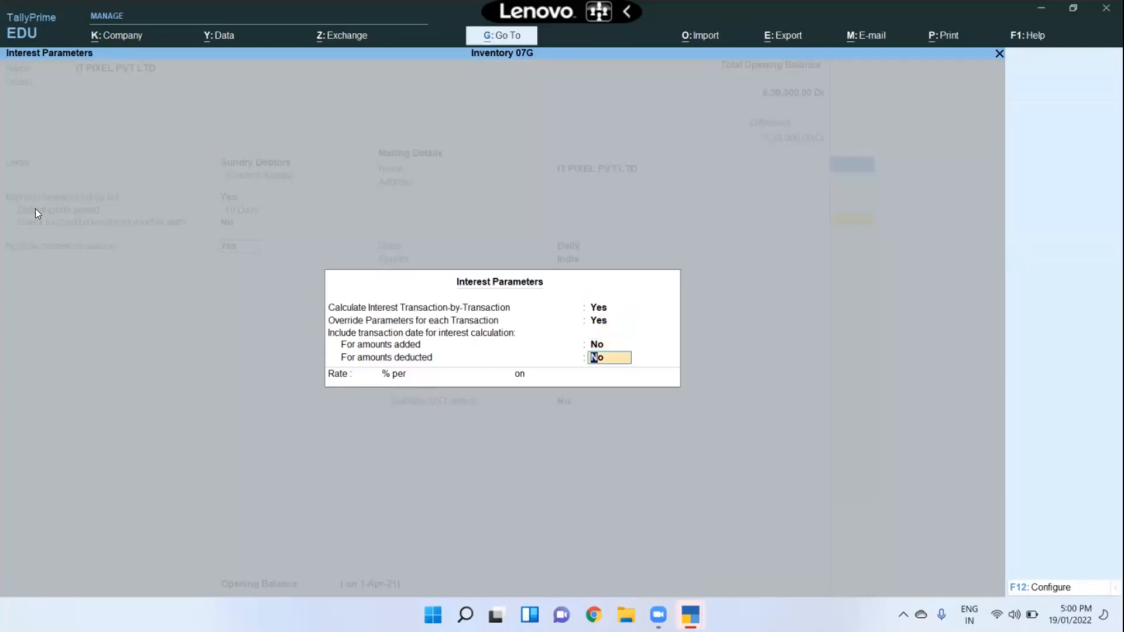
key("Return")
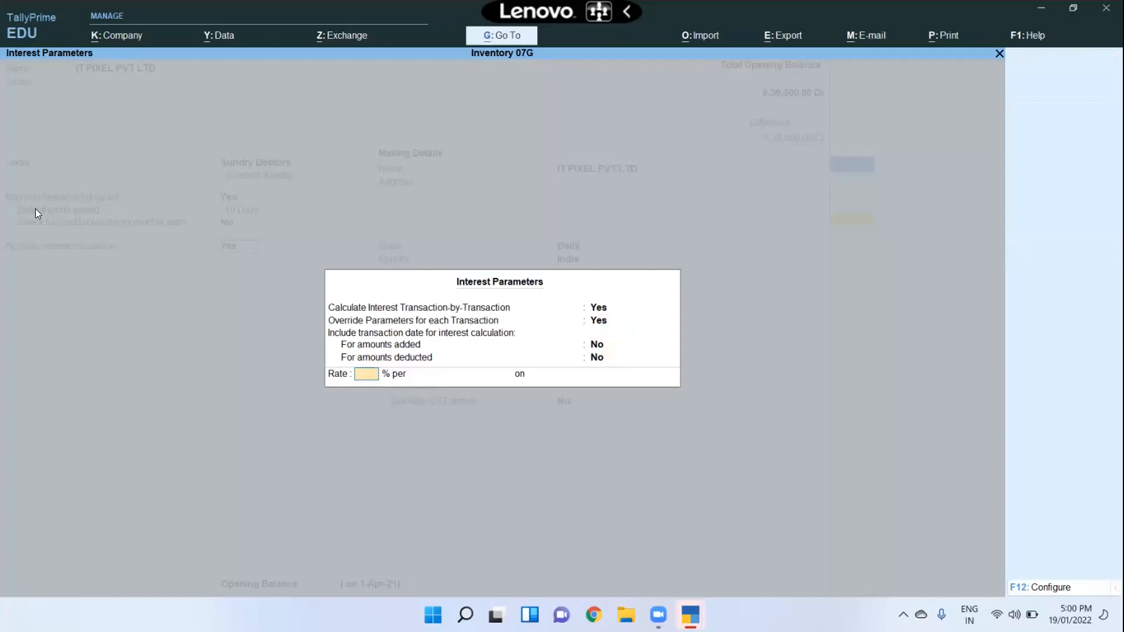
Set the interest rate to 10% per Calendar Month
type("10")
key("Return")
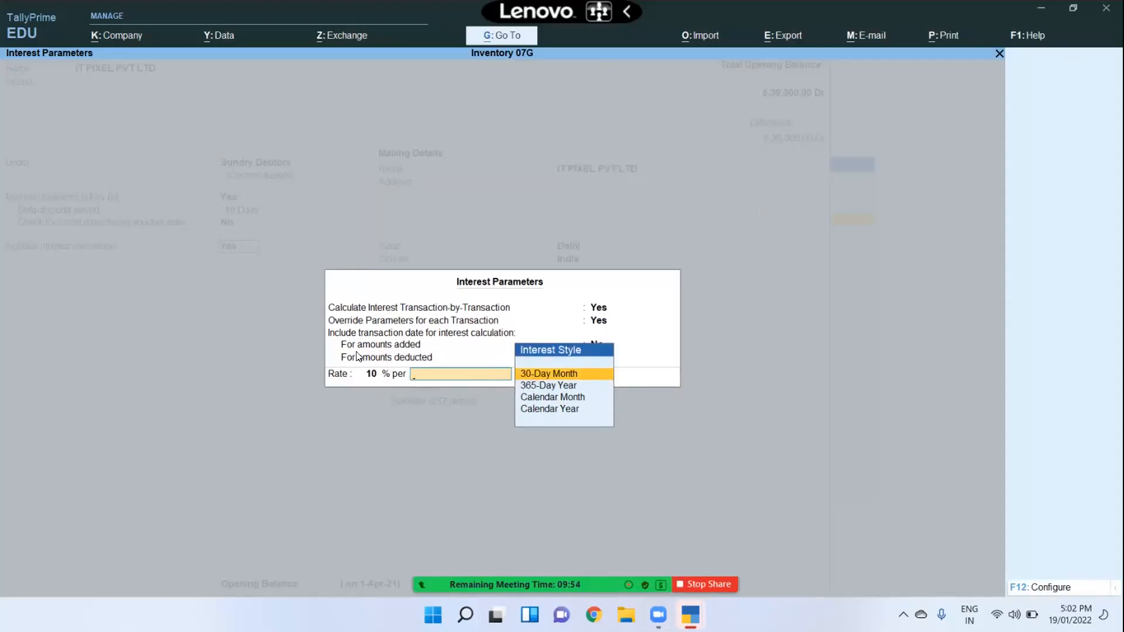
left_click(543, 385)
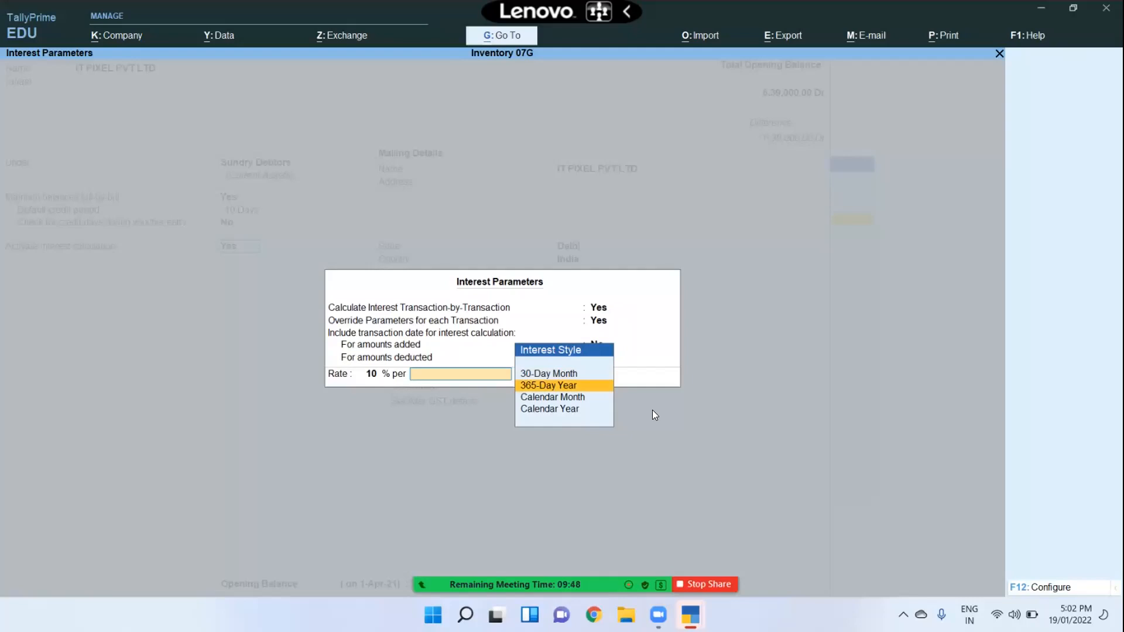
key("Up")
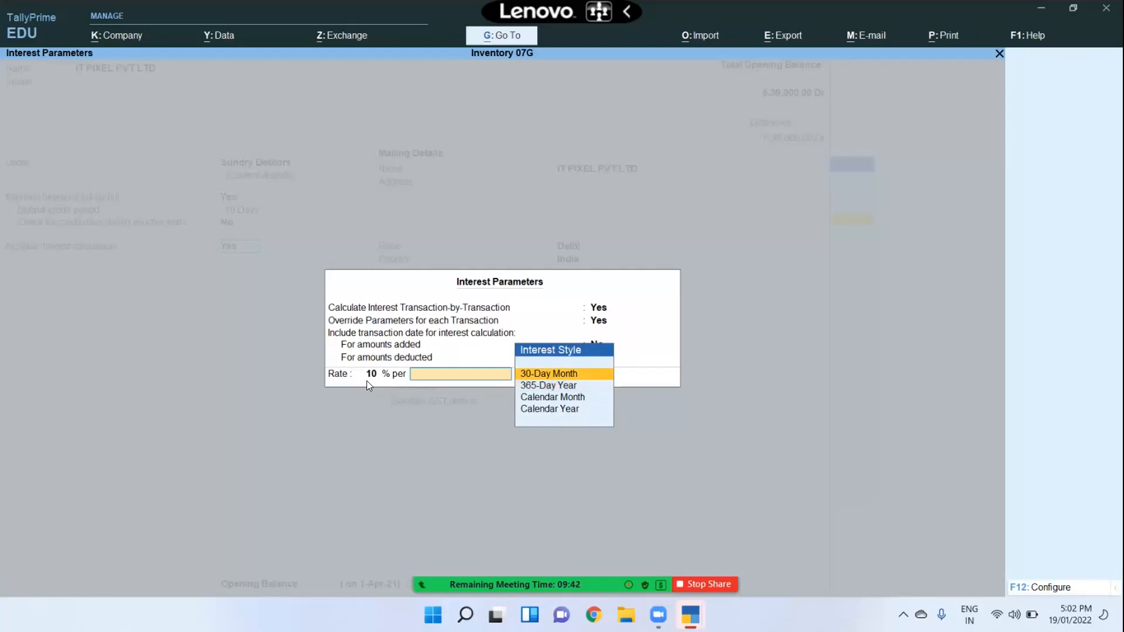
key("Down")
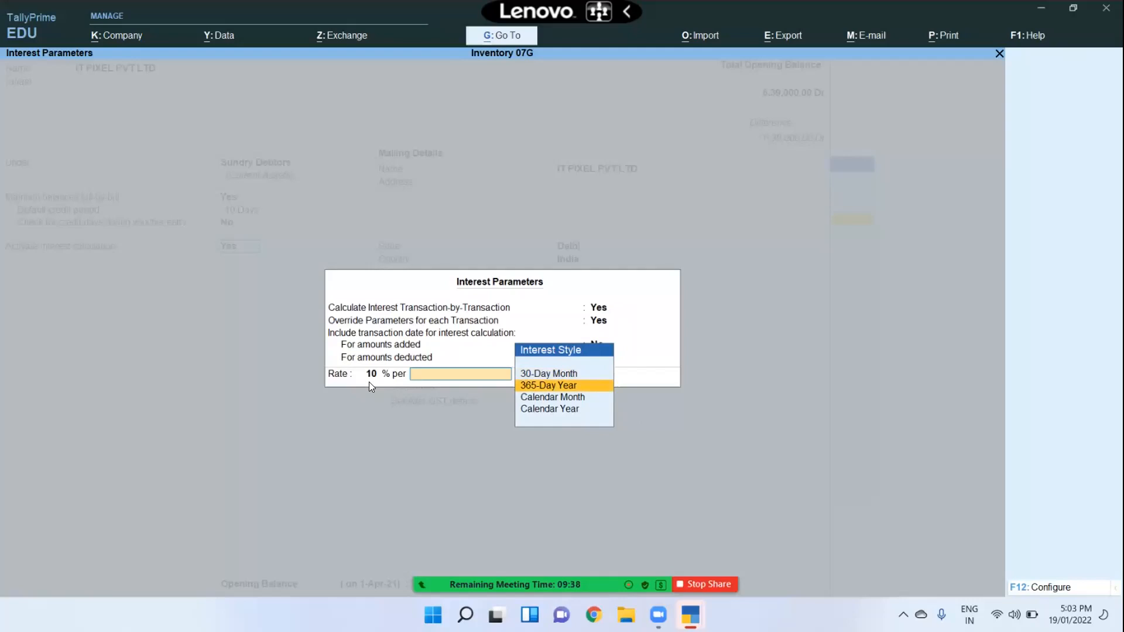
key("Down")
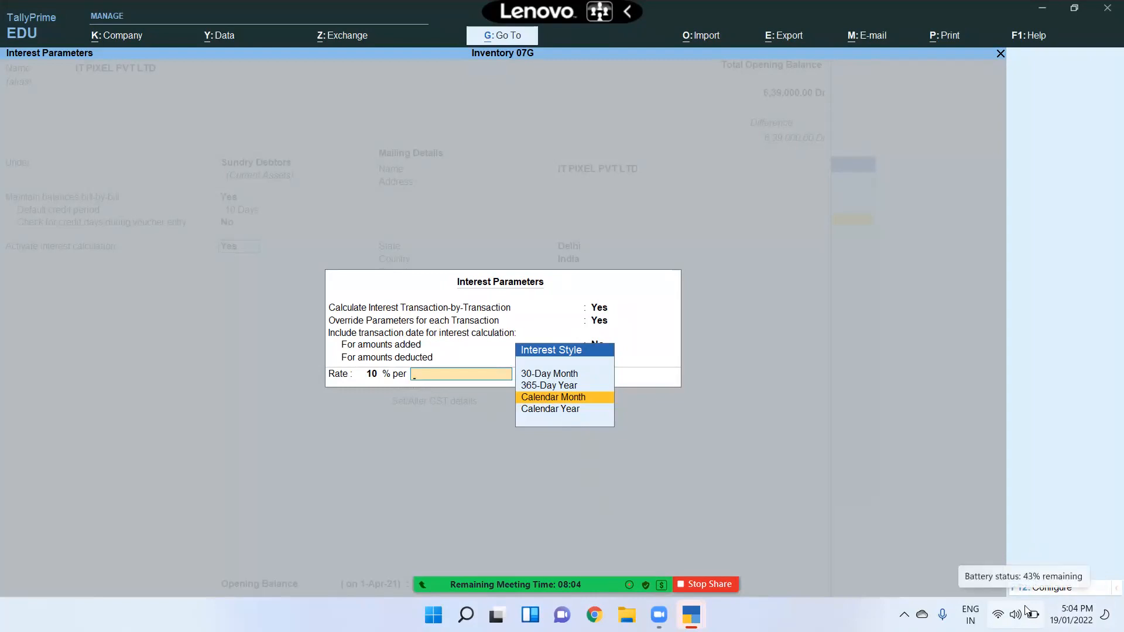
key("Down")
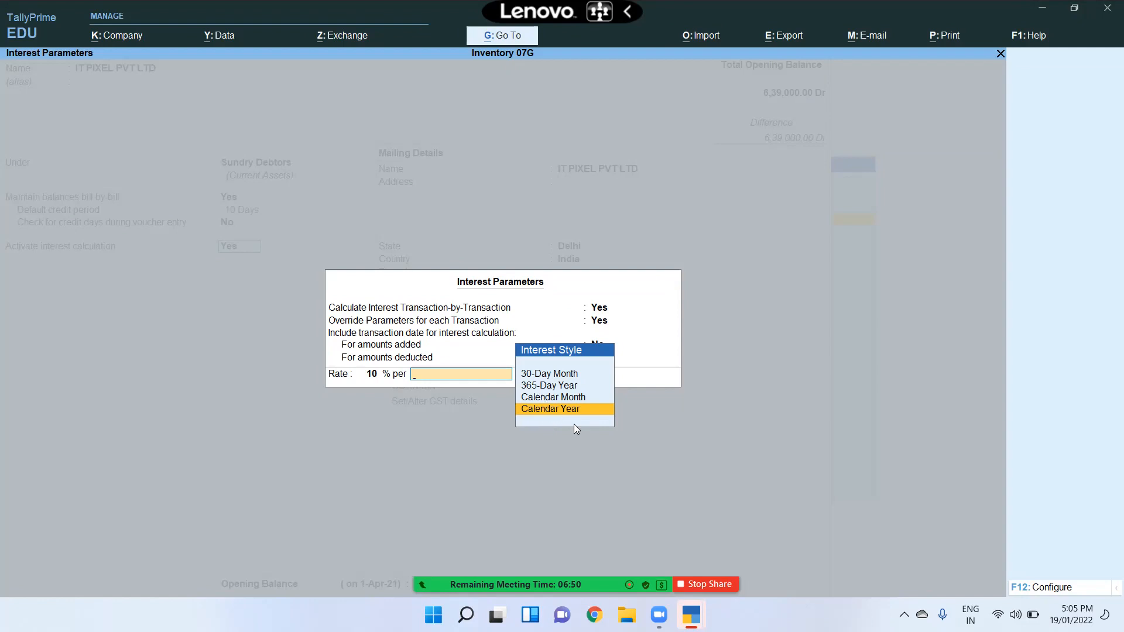
key("Up")
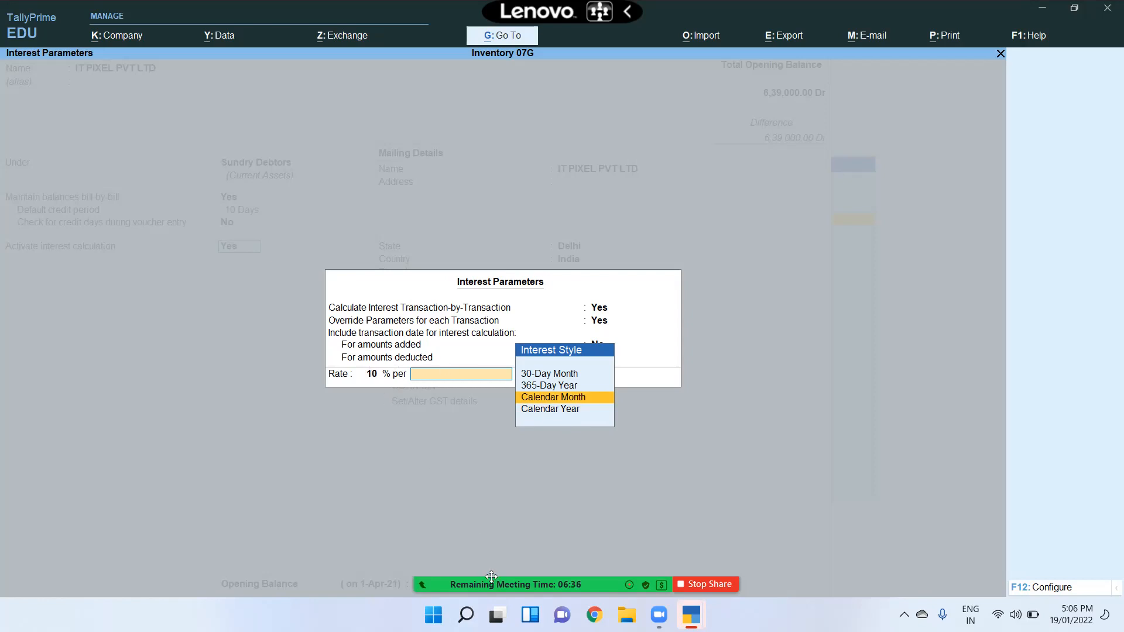
mouse_move(485, 582)
left_click(601, 394)
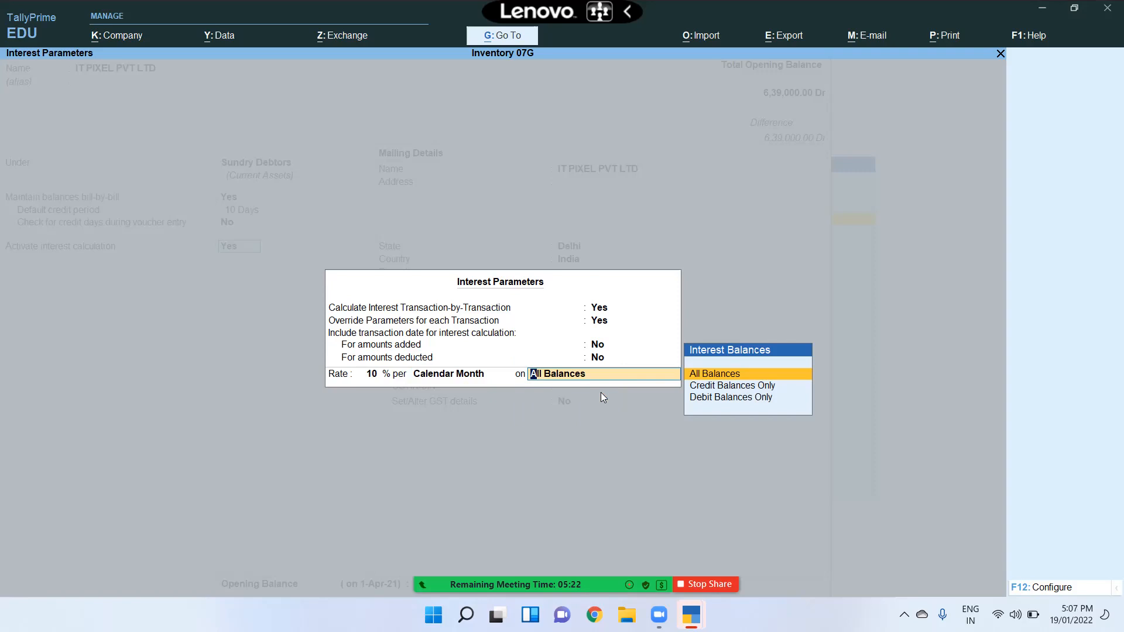
Examine the All Balances, Credit Balances Only and Debit Balances Only options for the ledger's interest calculation
key("Down")
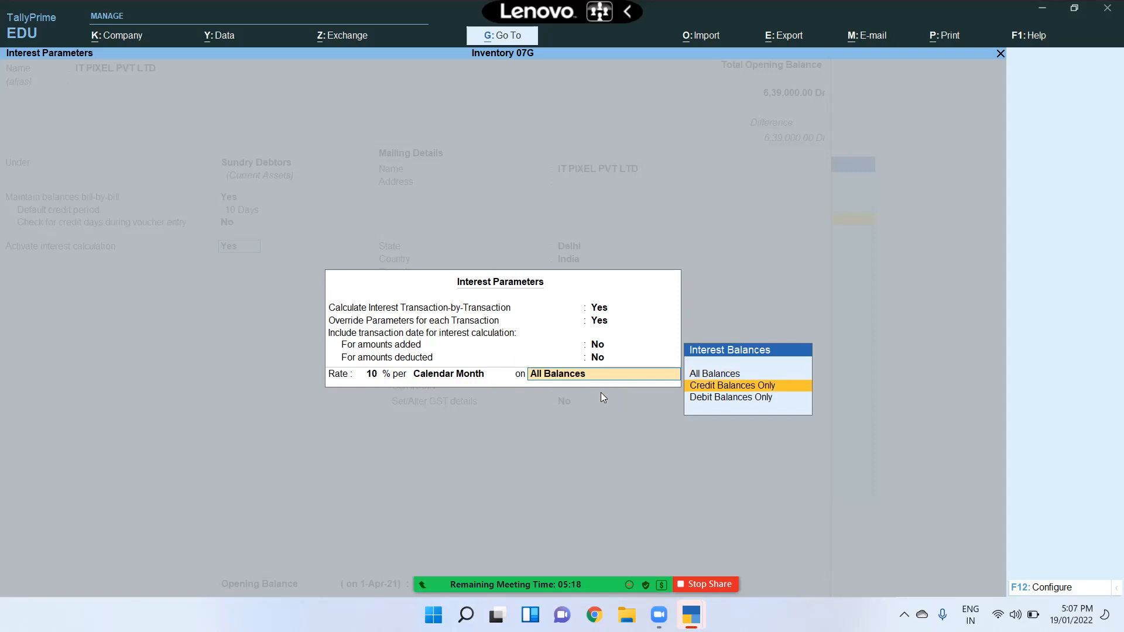
key("Up")
key("Down")
key("Down")
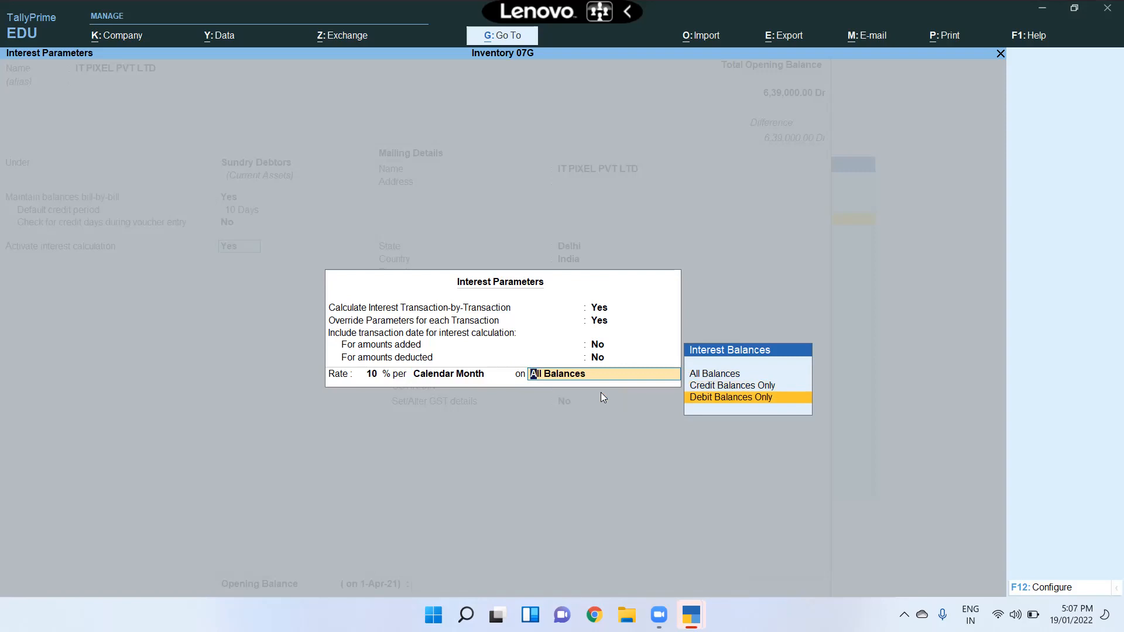
key("Up")
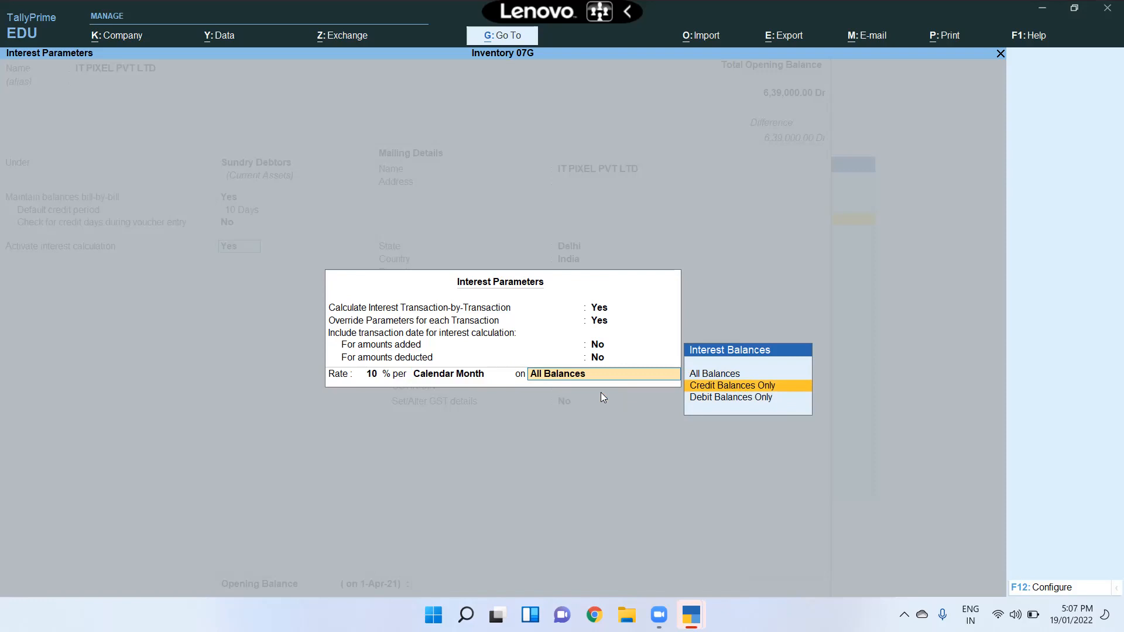
key("Down")
key("Up")
key("Up")
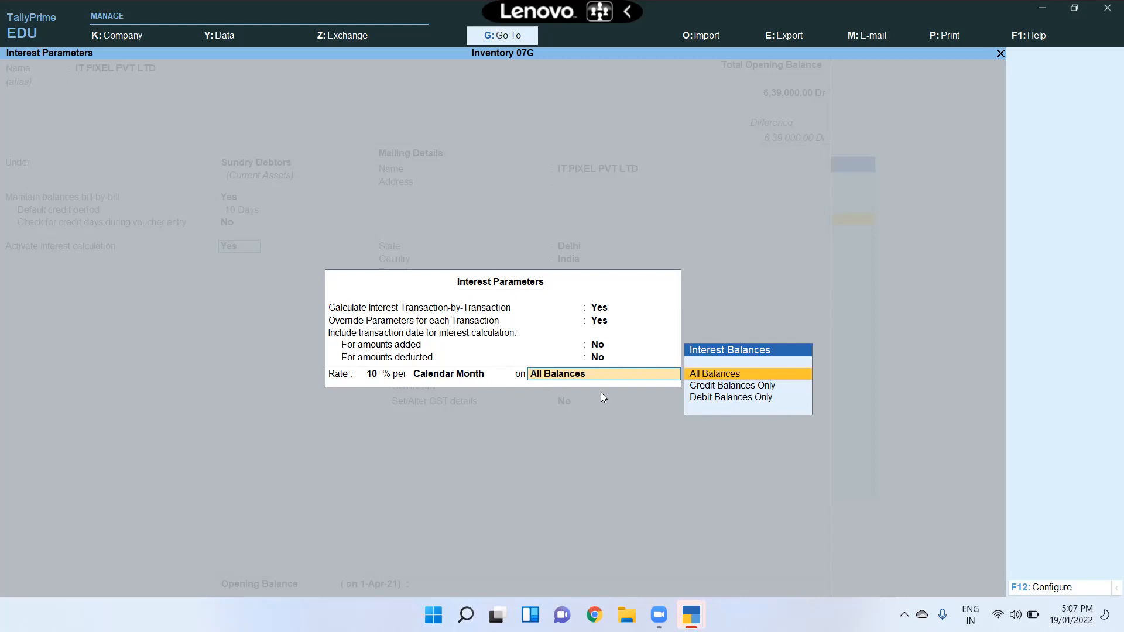
key("Down")
key("Down")
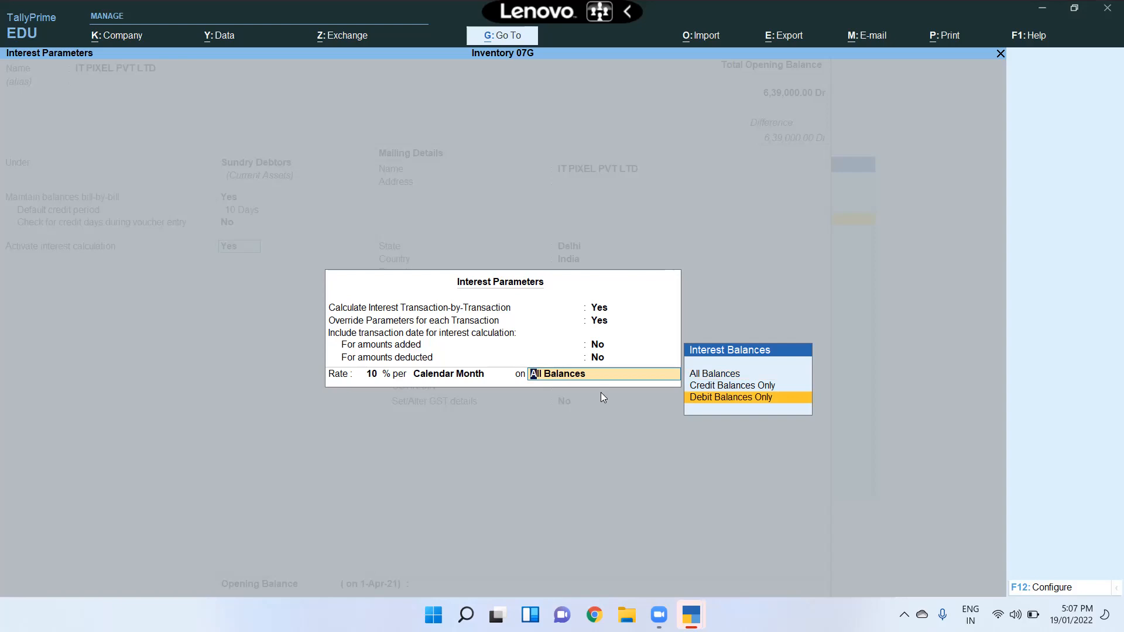
key("Up")
key("Up")
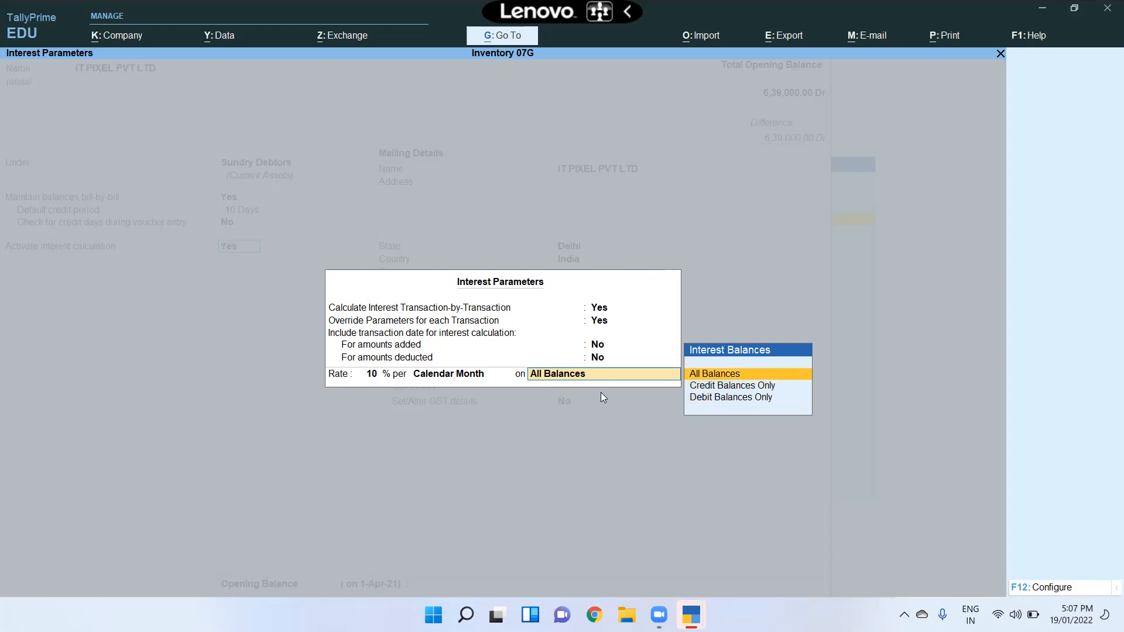
key("Down")
key("Down")
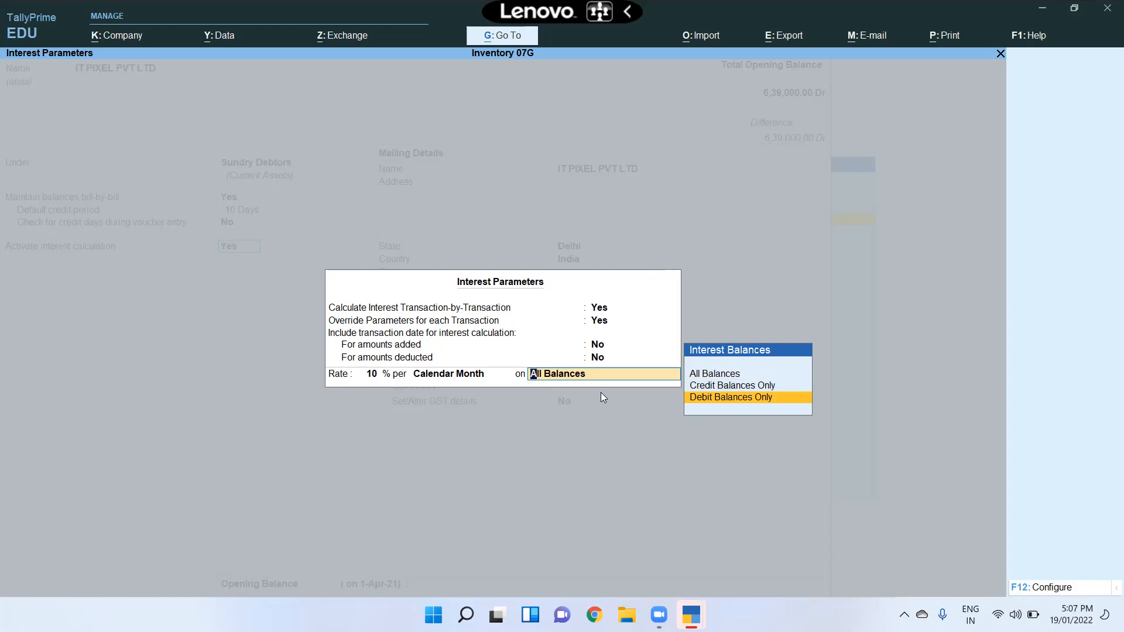
key("Up")
key("Down")
key("Up")
key("Up")
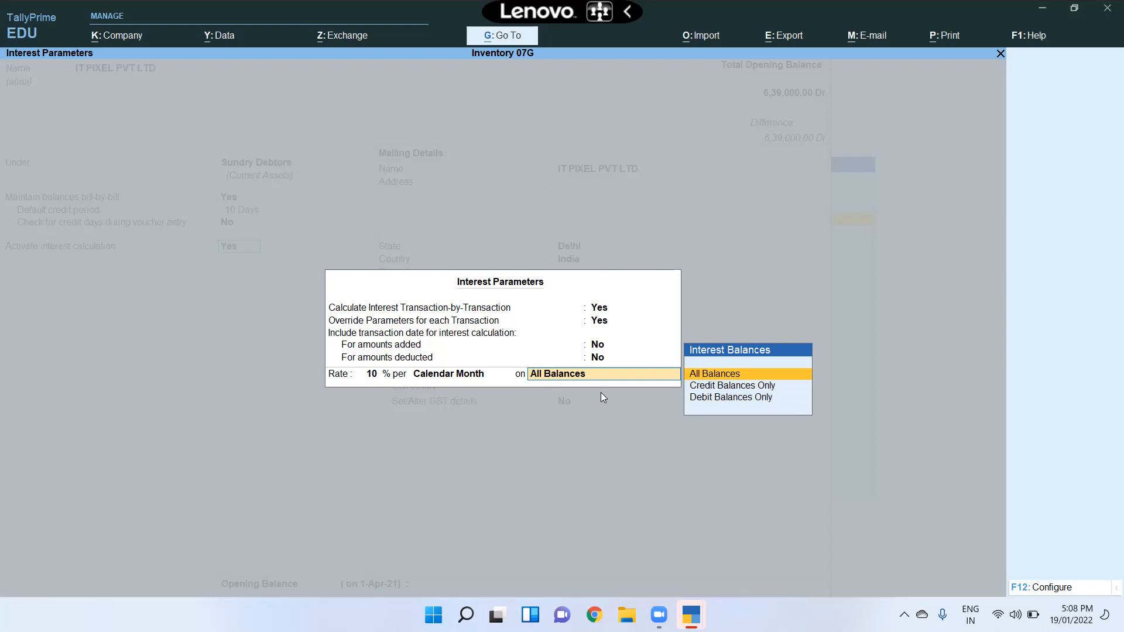
Set the ledger's interest to apply on Debit Balances Only and accept the interest parameters
key("Down")
key("Down")
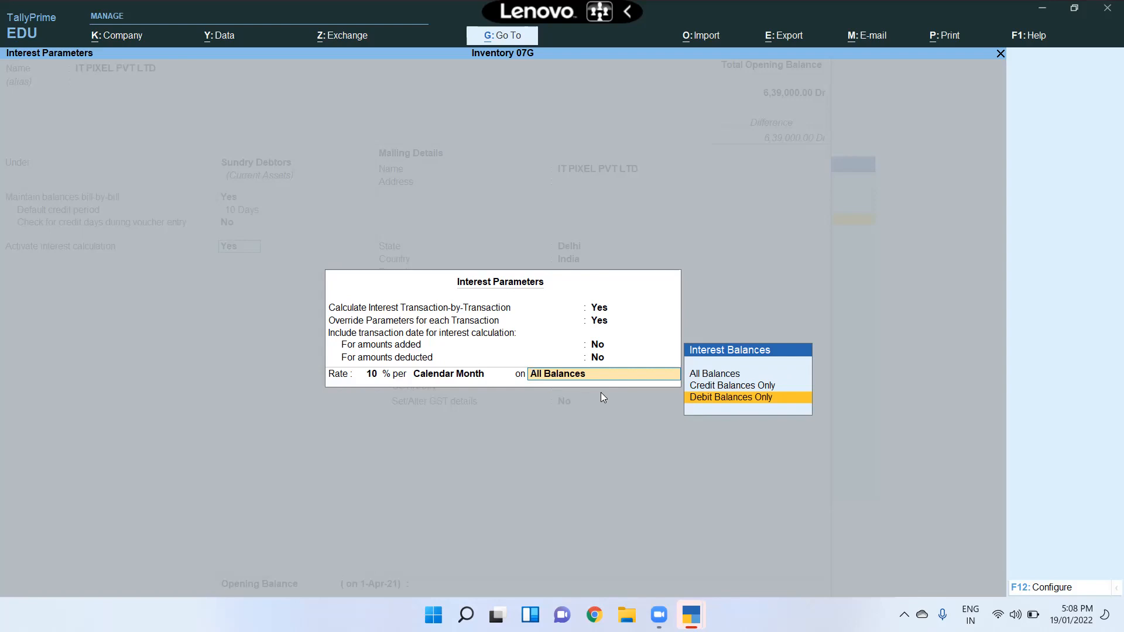
key("Return")
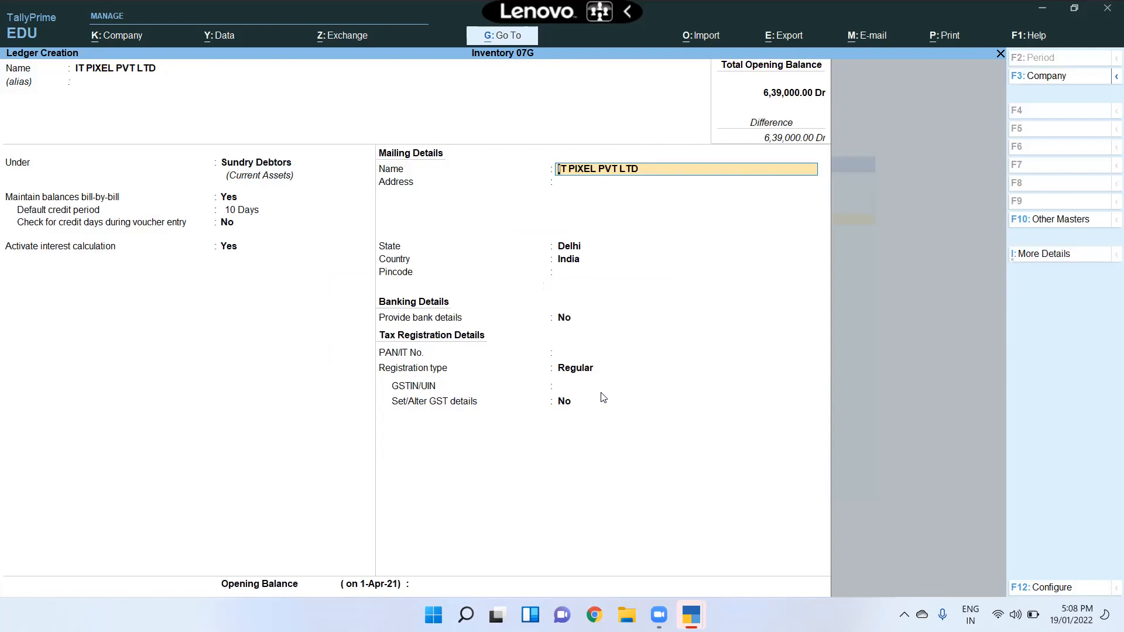
Keep the default mailing, banking and tax details, save the IT PIXEL PVT LTD ledger and return to the Gateway of Tally
key("Return")
key("Return")
key("Return")
key("Return")
key("Return")
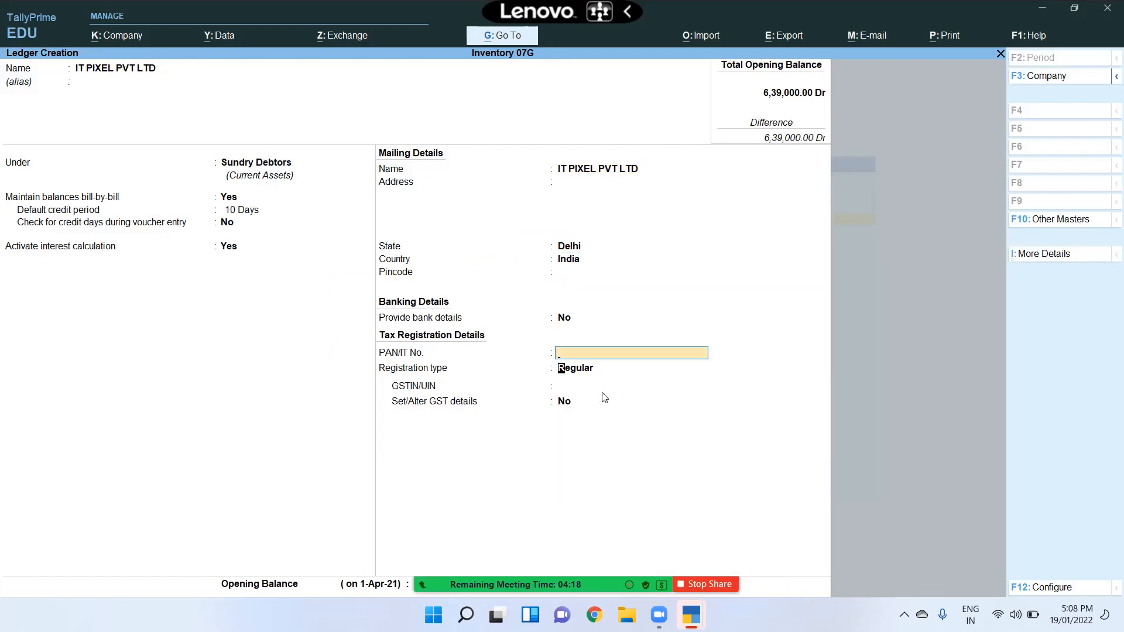
key("Return")
key("Return")
key("Return")
key("Return")
key("Return")
key("Return")
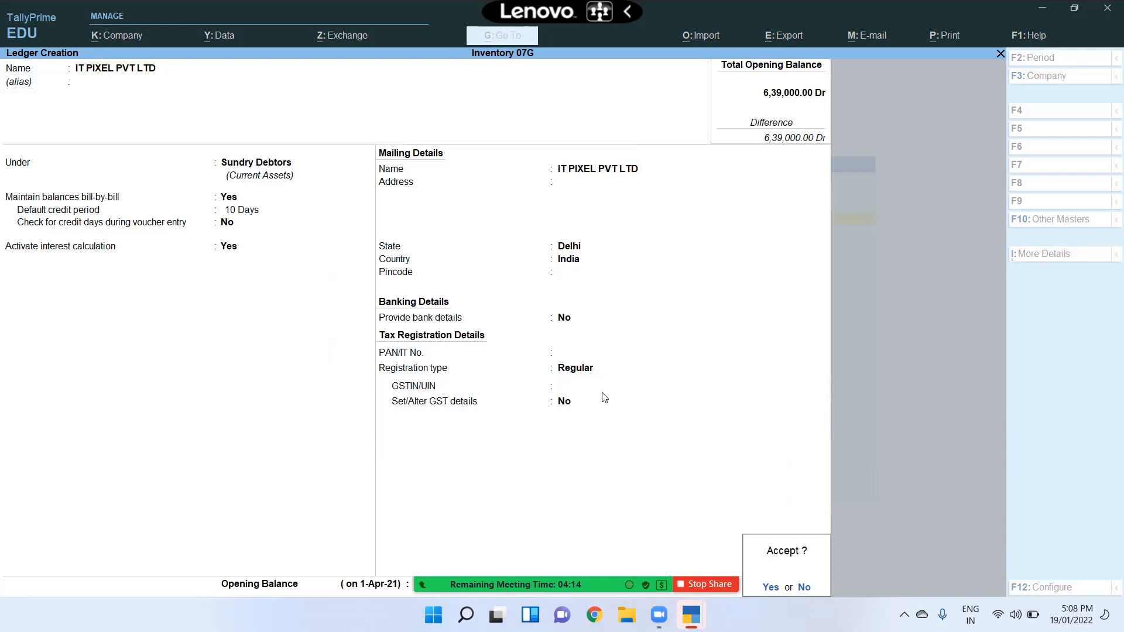
key("Return")
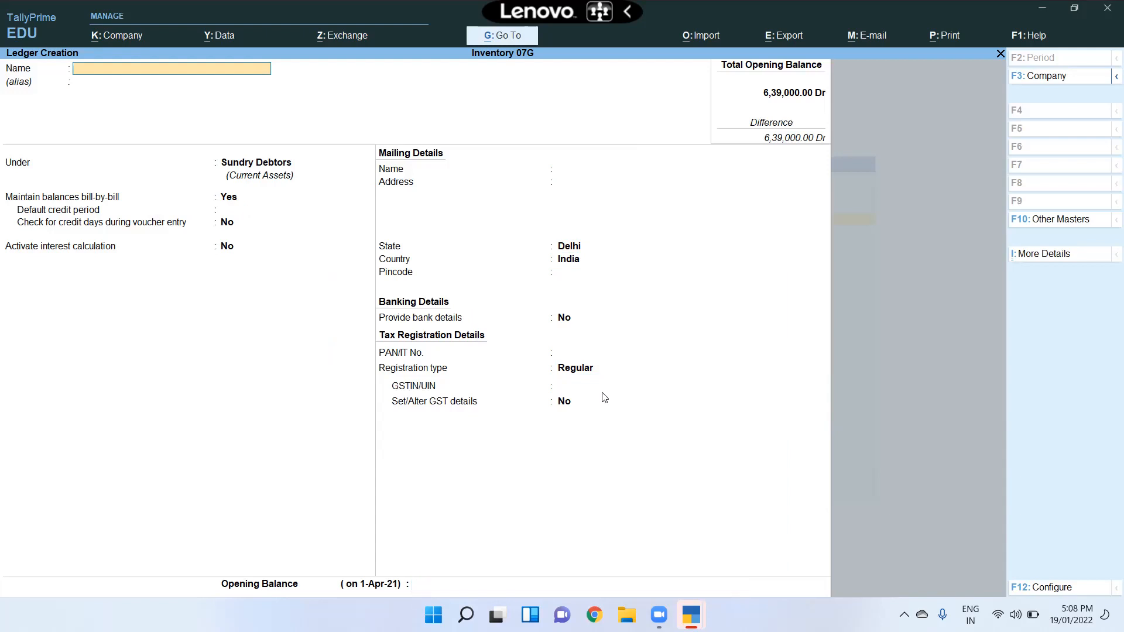
key("Escape")
key("y")
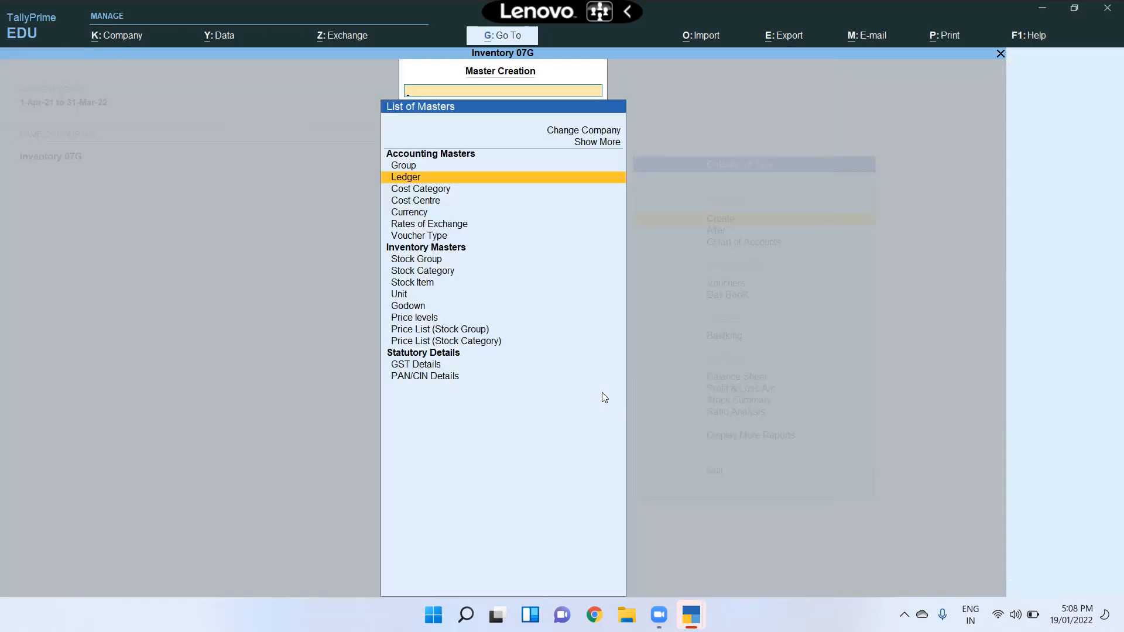
key("Escape")
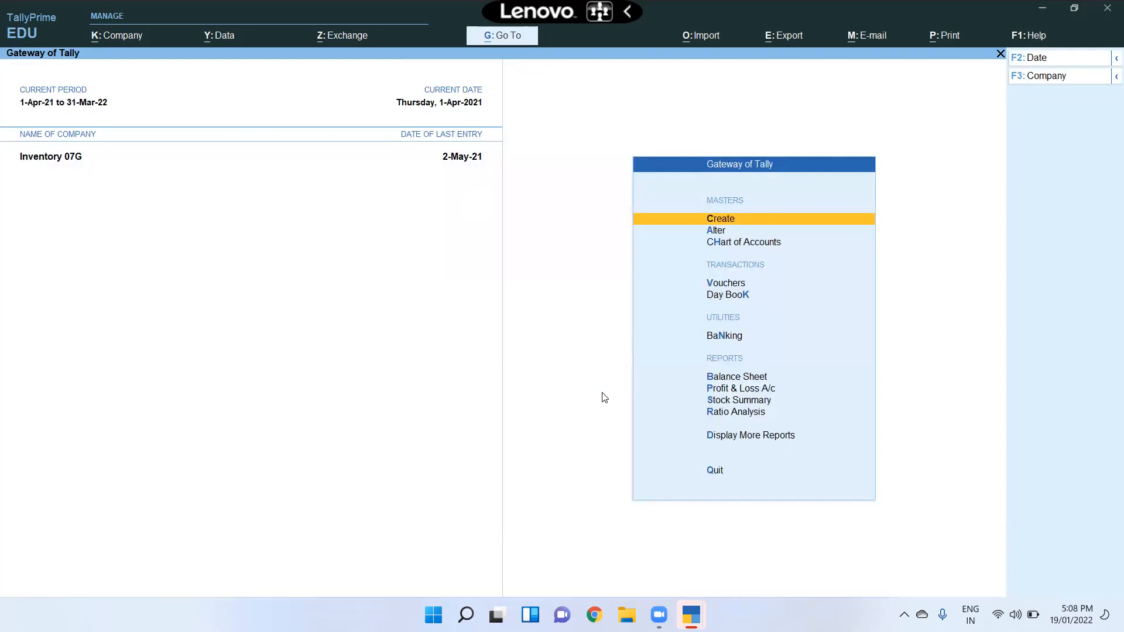
Start a new Sales voucher with IT PIXEL PVT LTD as the party account
key("Down")
key("Down")
key("Down")
key("Down")
key("Up")
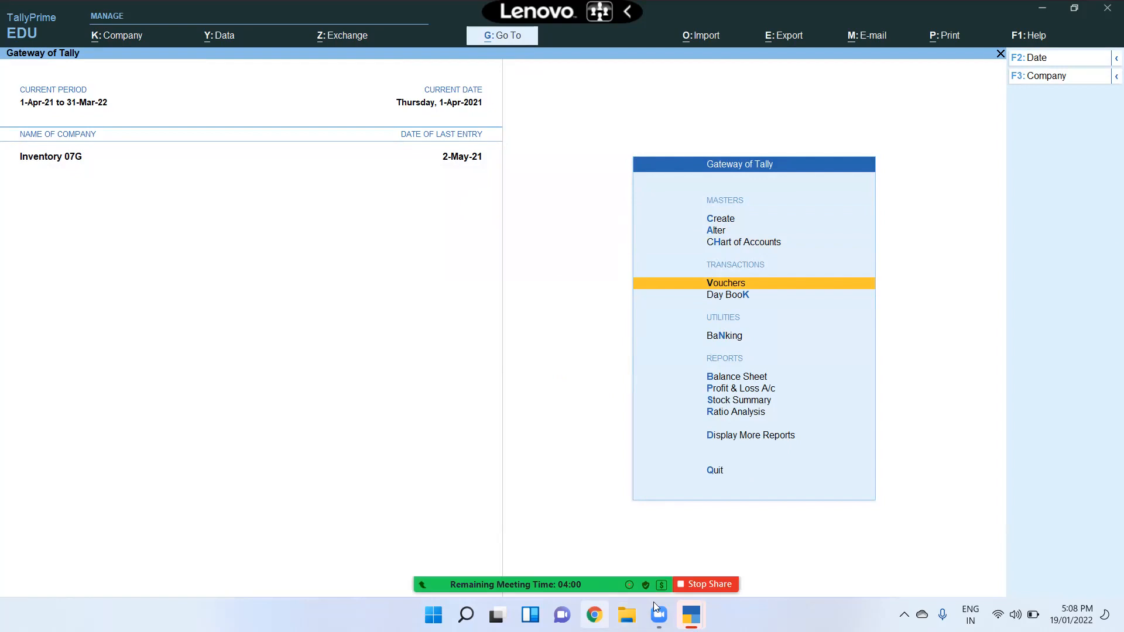
mouse_move(585, 576)
key("Return")
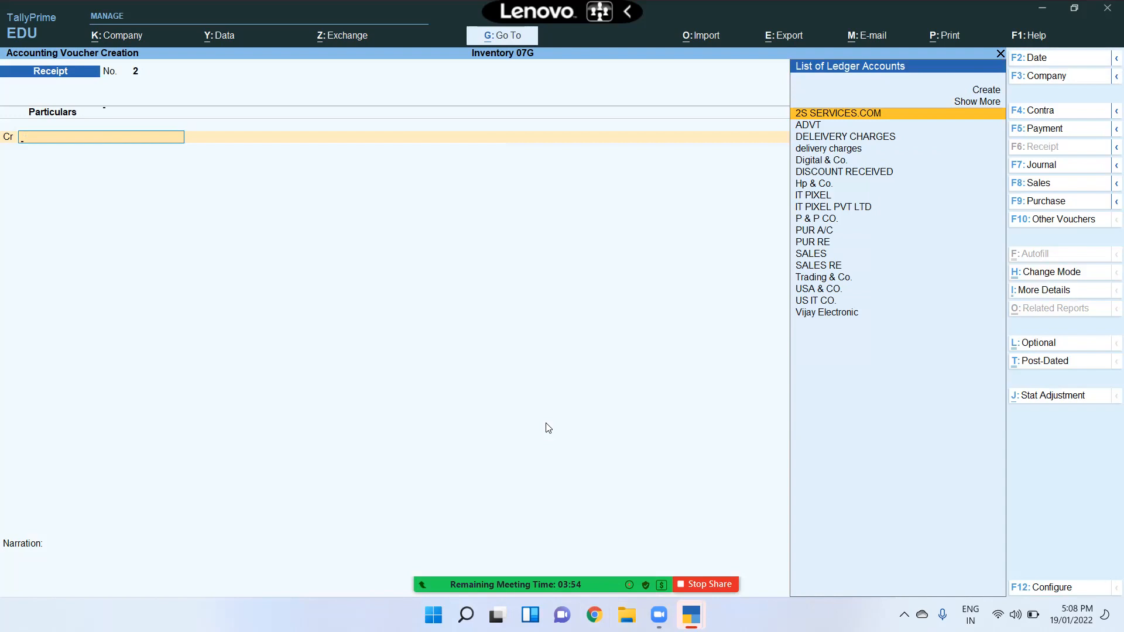
key("F8")
type("I")
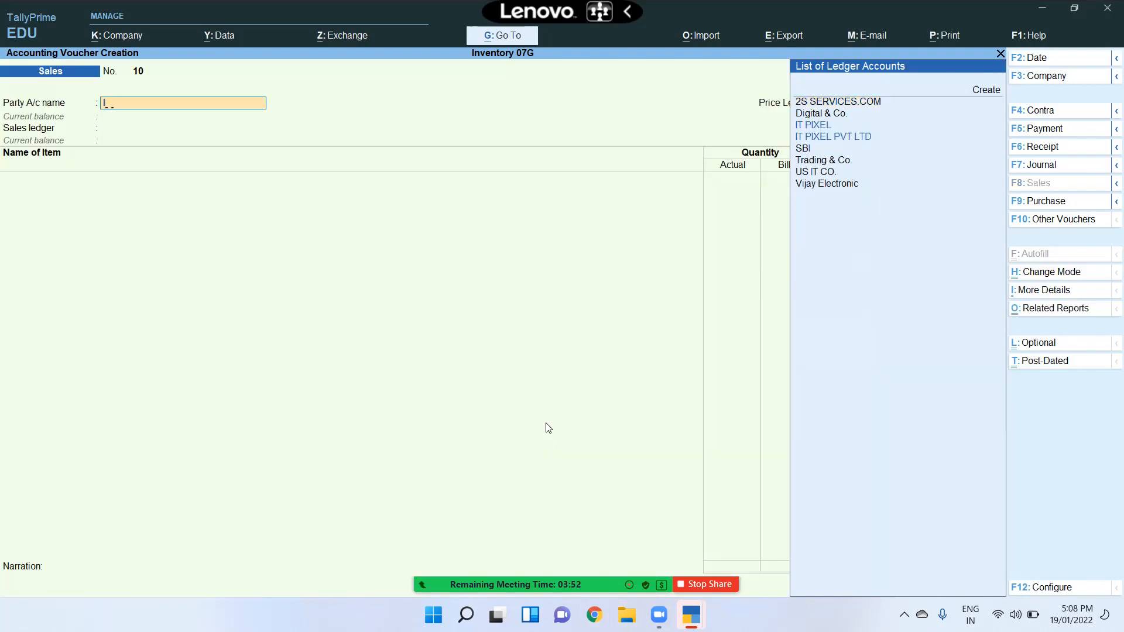
type("T")
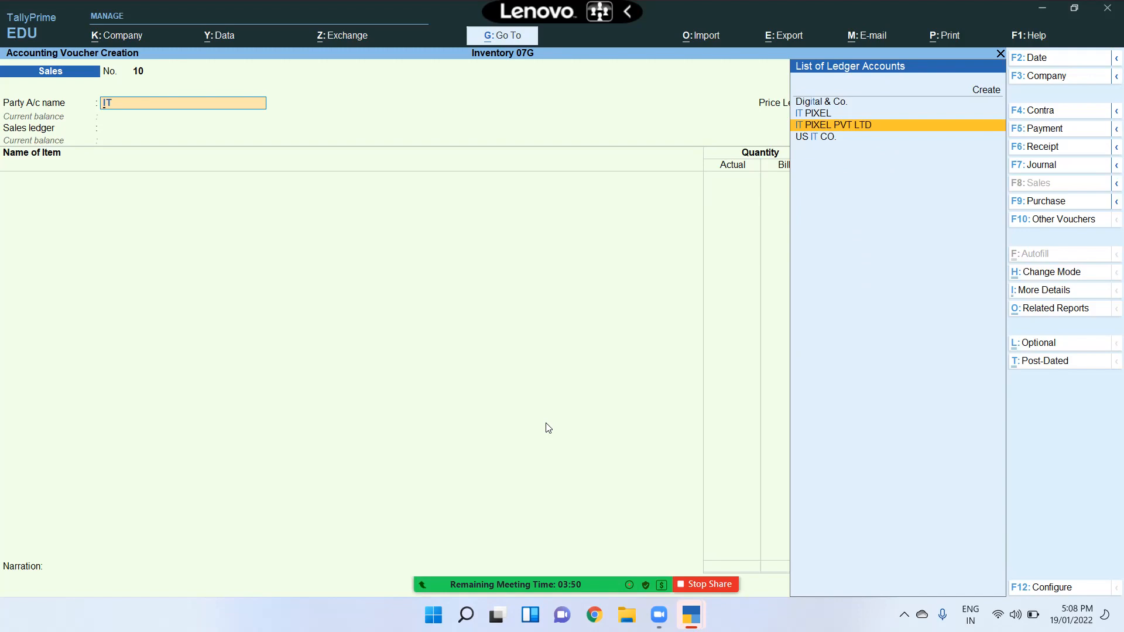
key("Return")
Accept the default dispatch and party details, with price level Not Applicable and SALES as the sales ledger
key("ctrl+a")
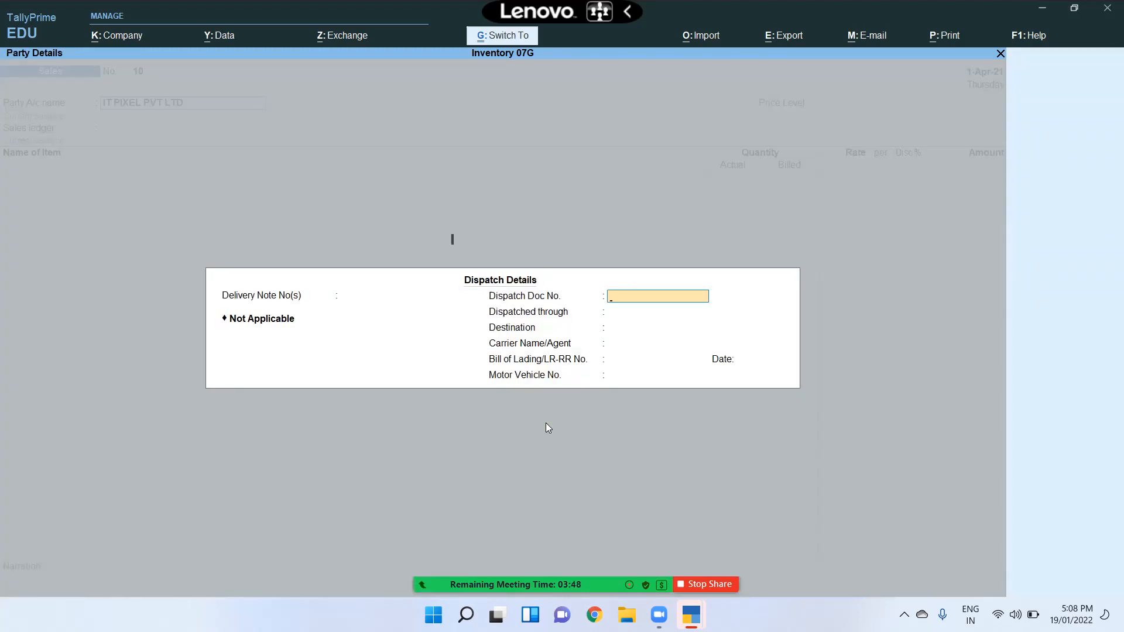
key("Return")
key("ctrl+a")
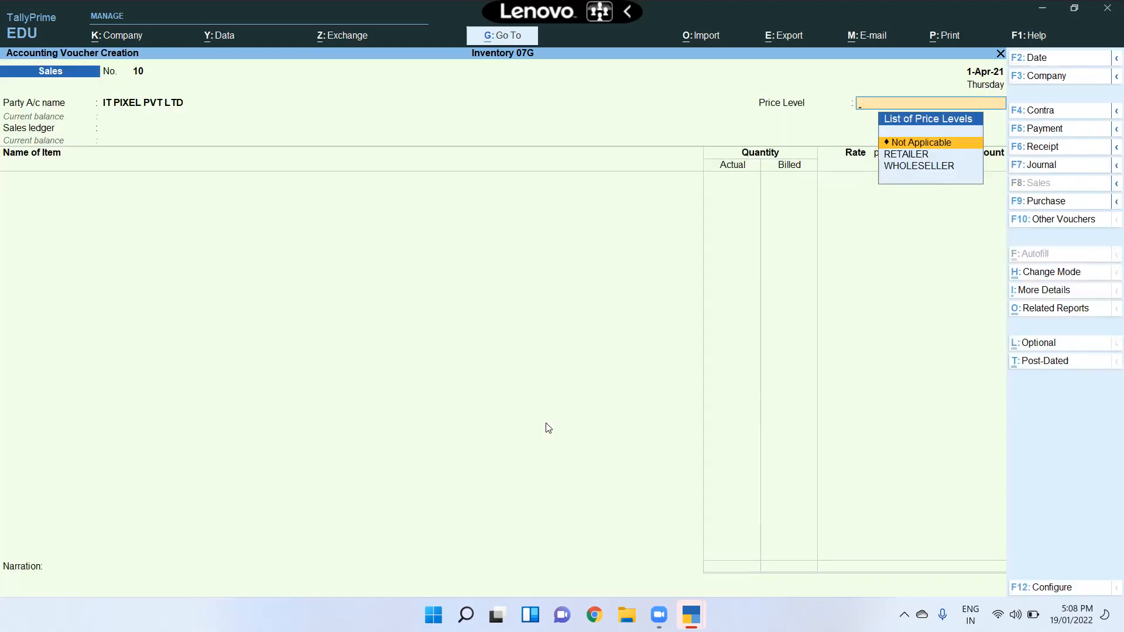
key("Return")
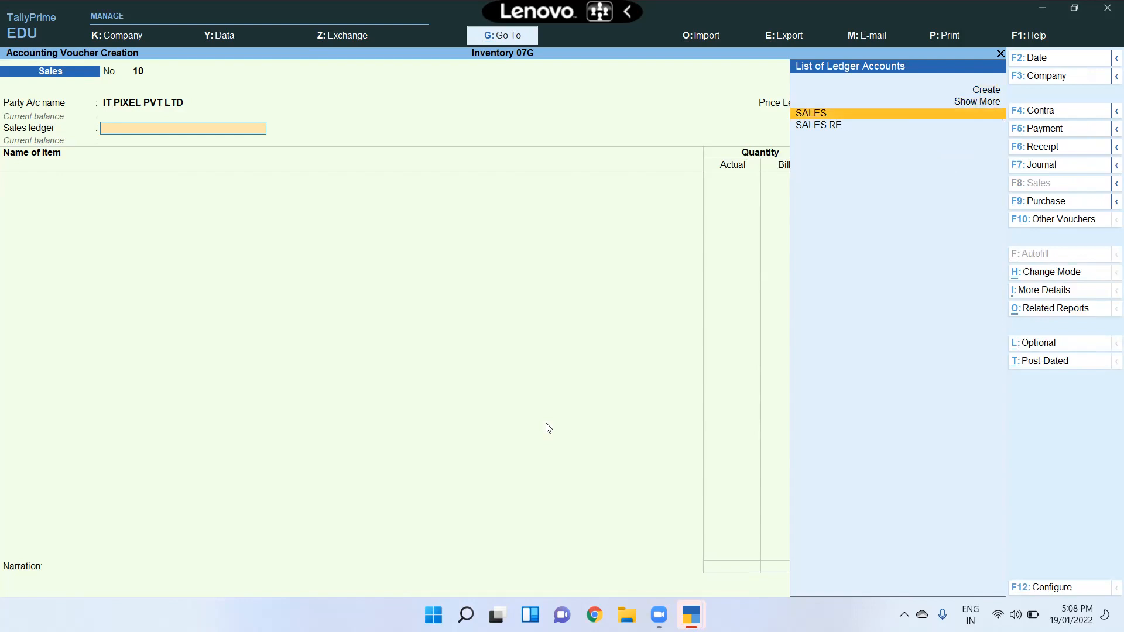
key("Return")
Add the stock item LAPTOP from the LAJPAT NAGAR godown, with tracking and order numbers Not Applicable
key("Down")
key("Down")
key("Down")
key("Down")
key("Down")
key("Down")
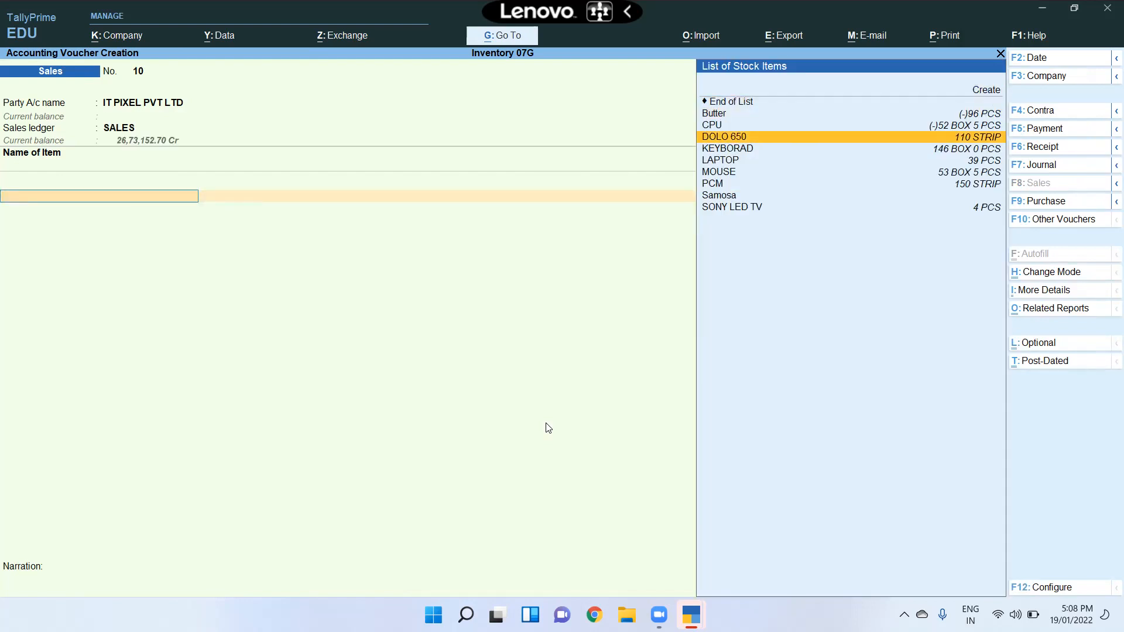
key("Up")
key("Return")
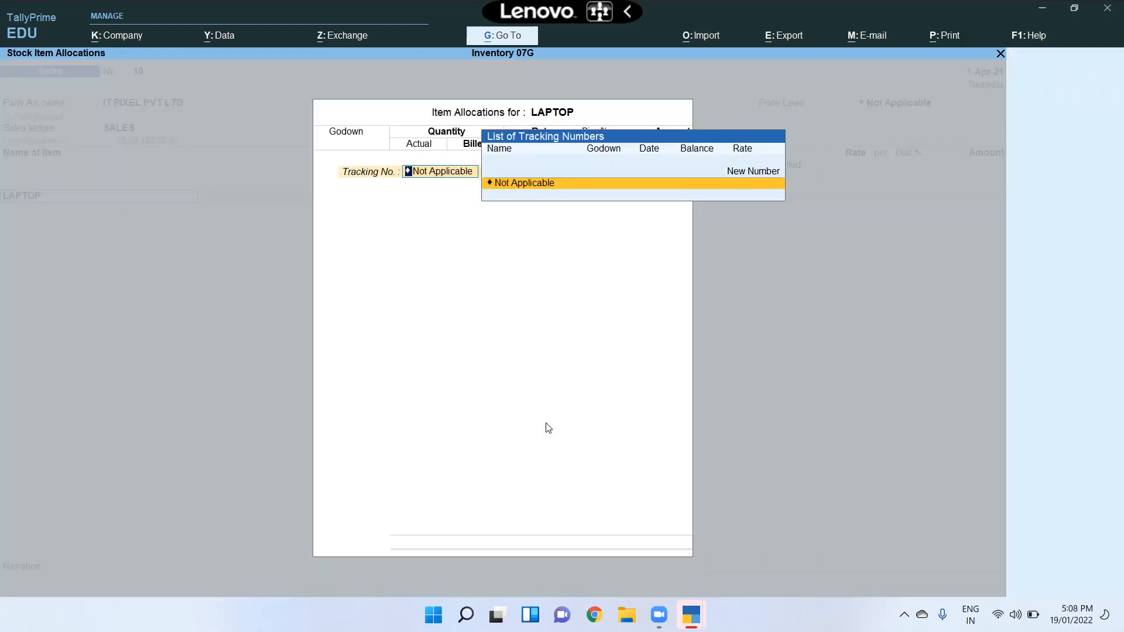
key("Return")
key("Return")
key("Return")
Allocate 20 PCS of LAPTOP at the rate of 10,000.00 per PCS without a discount
type("20")
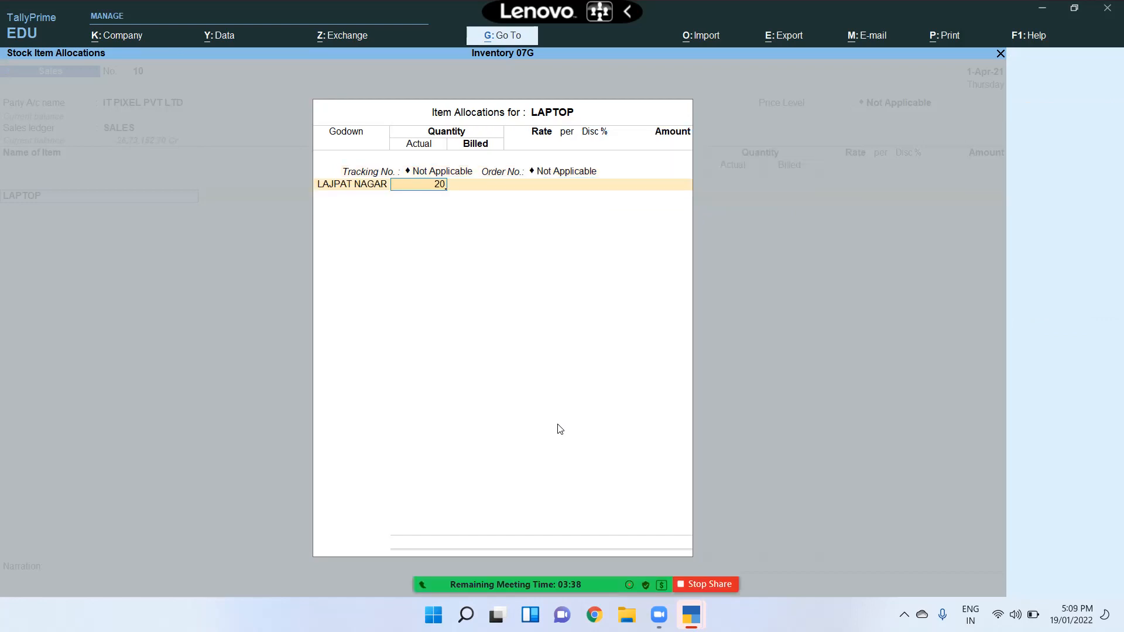
key("Return")
key("Return")
key("Return")
key("Return")
key("Return")
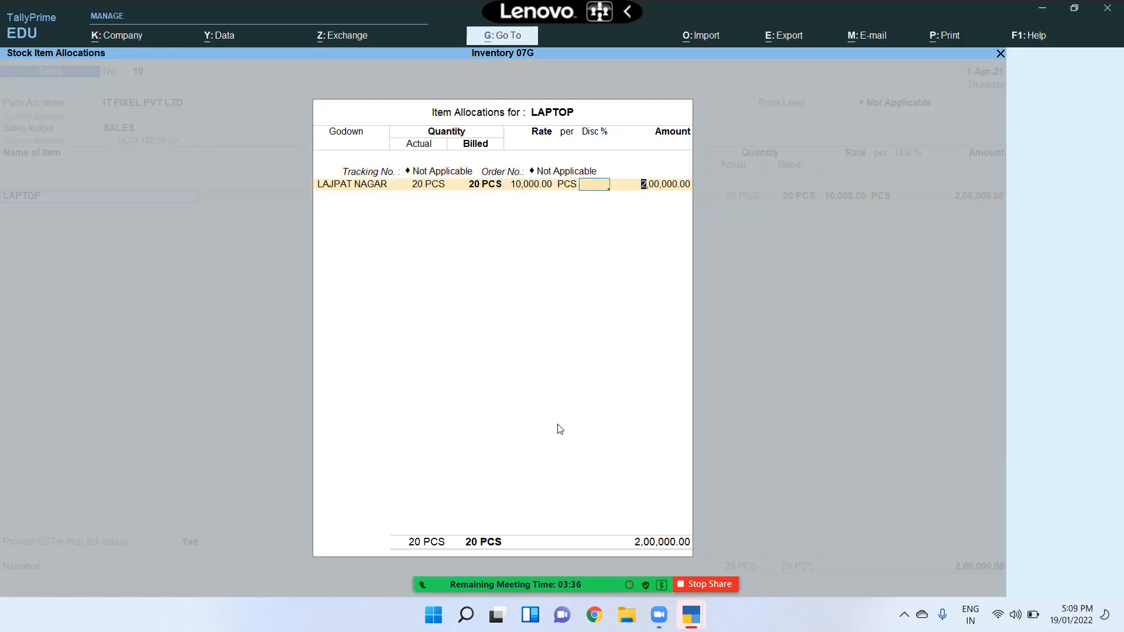
key("Return")
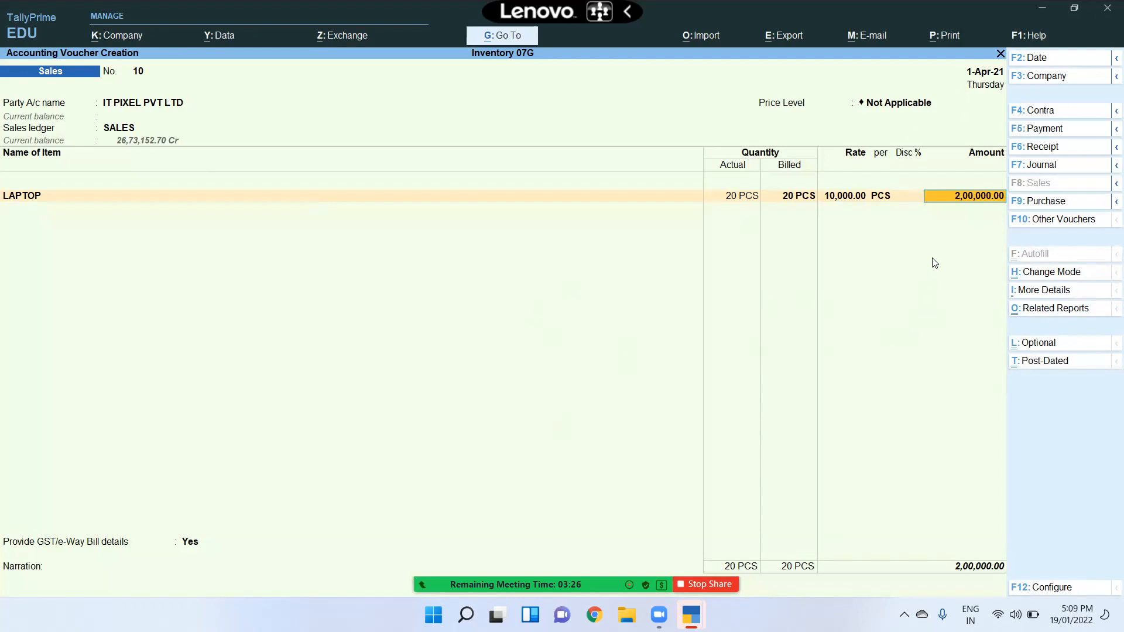
End the item list and set Provide GST/e-Way Bill details to No
key("Return")
key("Return")
key("Return")
key("BackSpace")
key("BackSpace")
key("BackSpace")
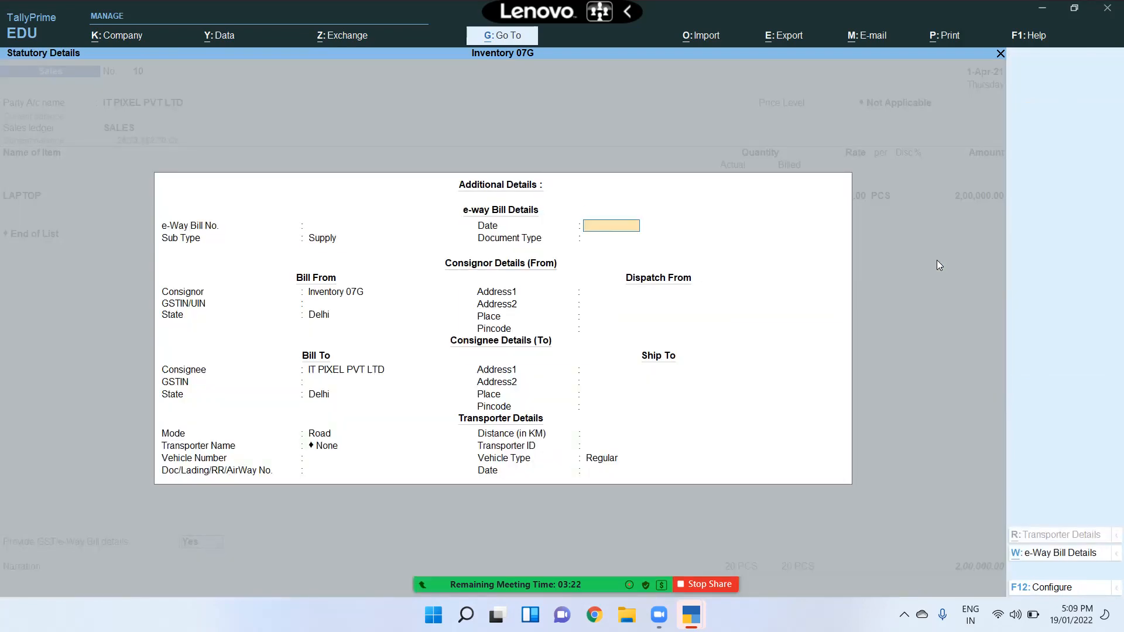
key("Escape")
key("Up")
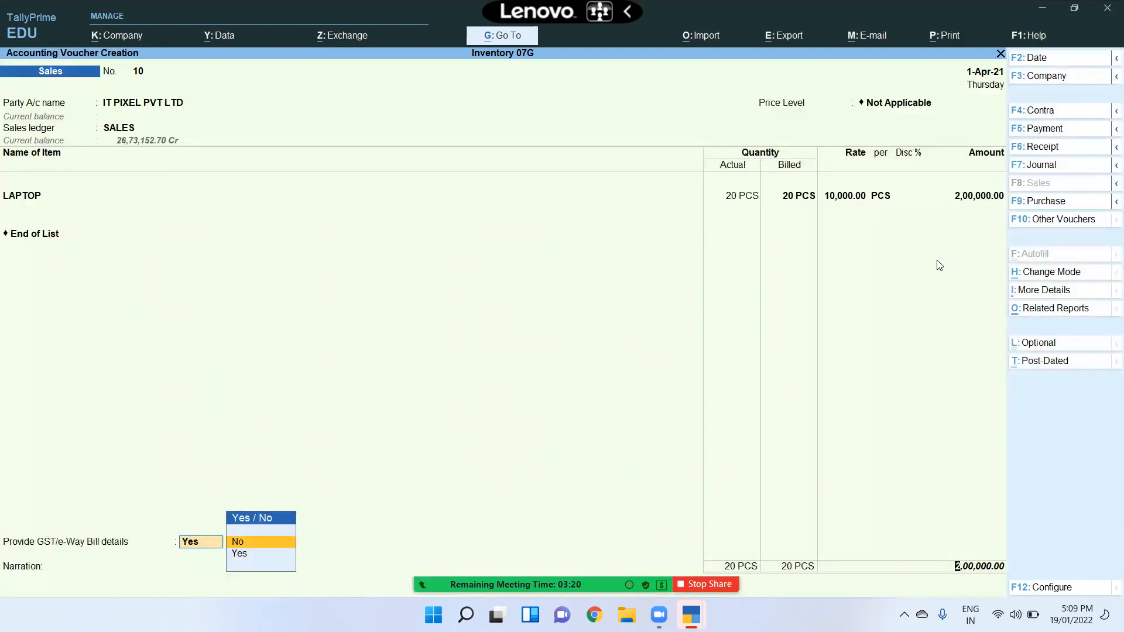
key("Return")
Allocate the bill as a New Ref with 10 days of credit for 2,00,000.00 Dr
key("Return")
key("Return")
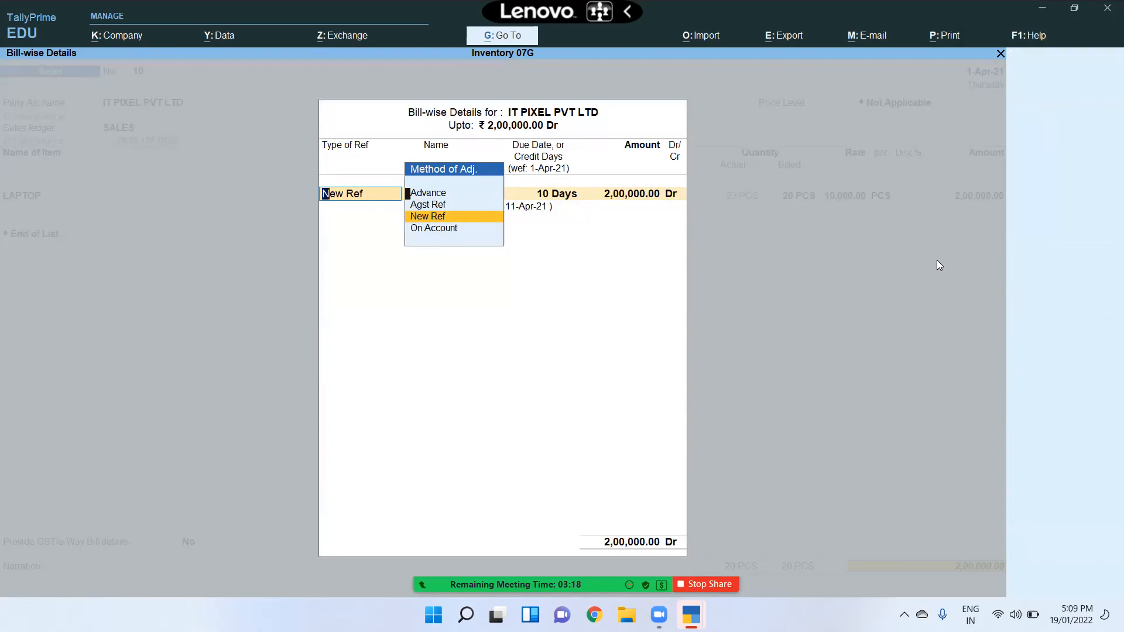
key("Return")
key("Return")
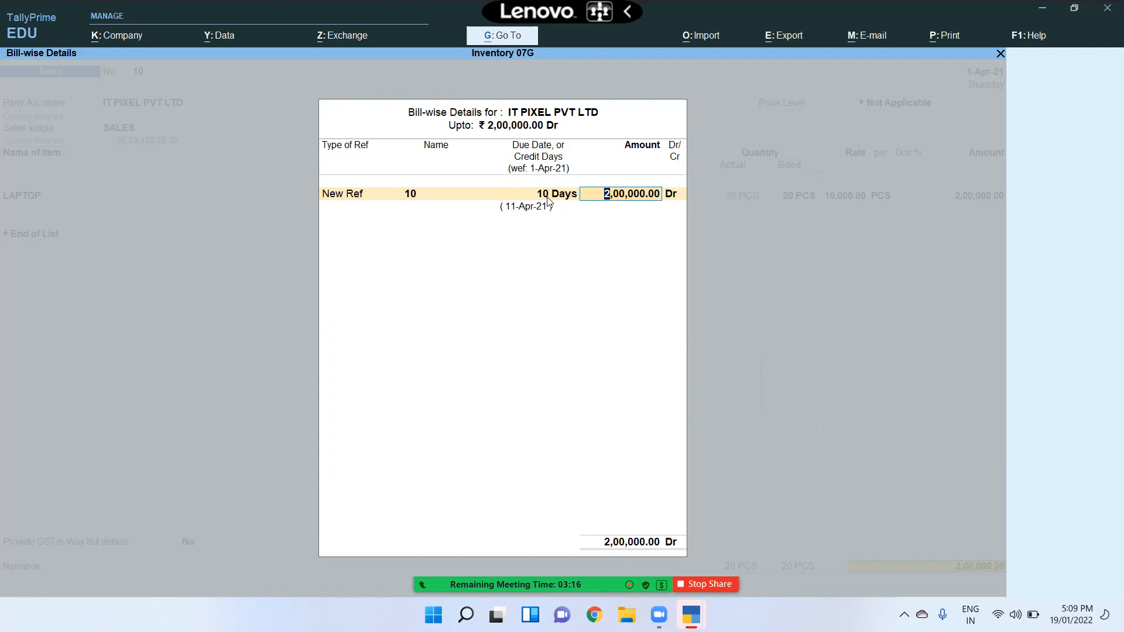
key("Return")
key("Return")
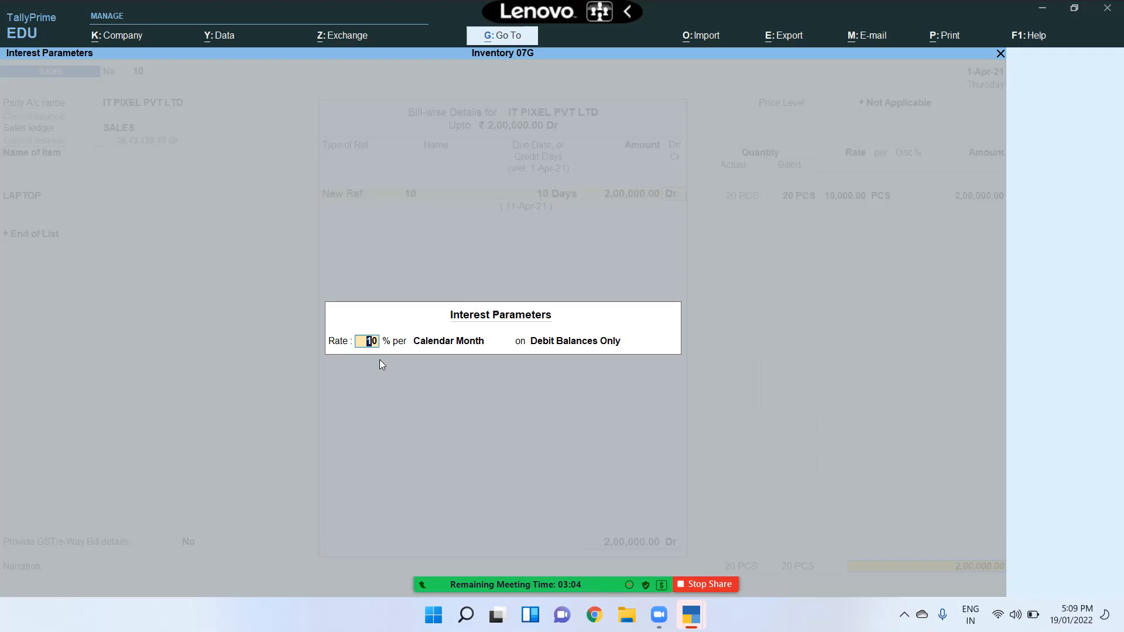
Accept interest at 10% per Calendar Month on Debit Balances Only, save the sales voucher and return to the Gateway of Tally
key("Return")
key("Return")
key("Return")
key("Return")
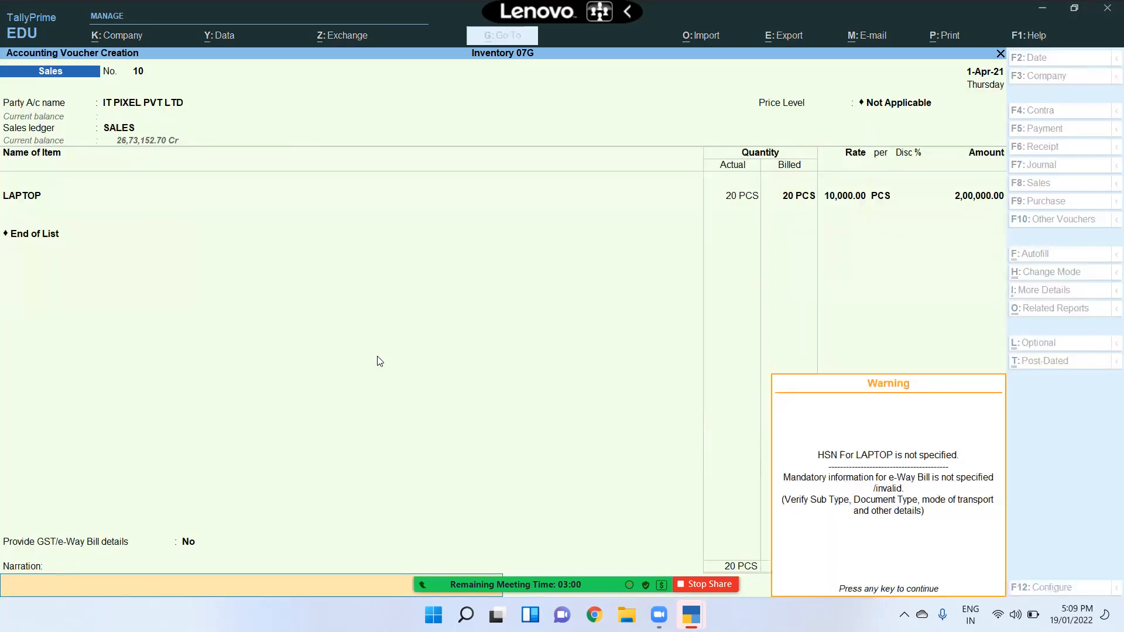
key("Return")
key("Return")
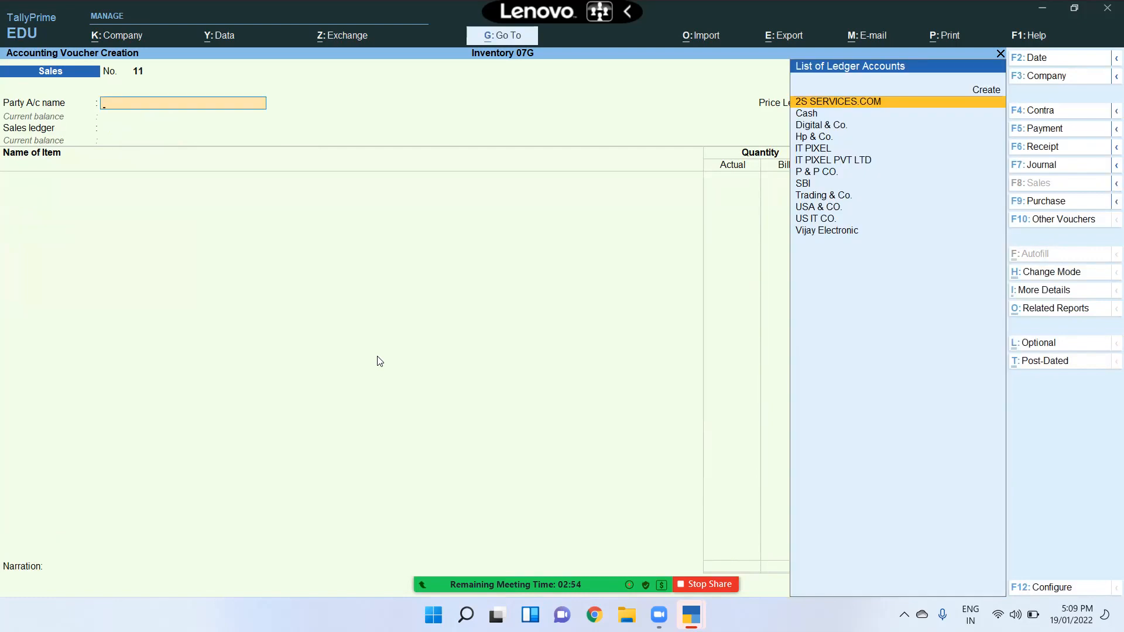
key("Escape")
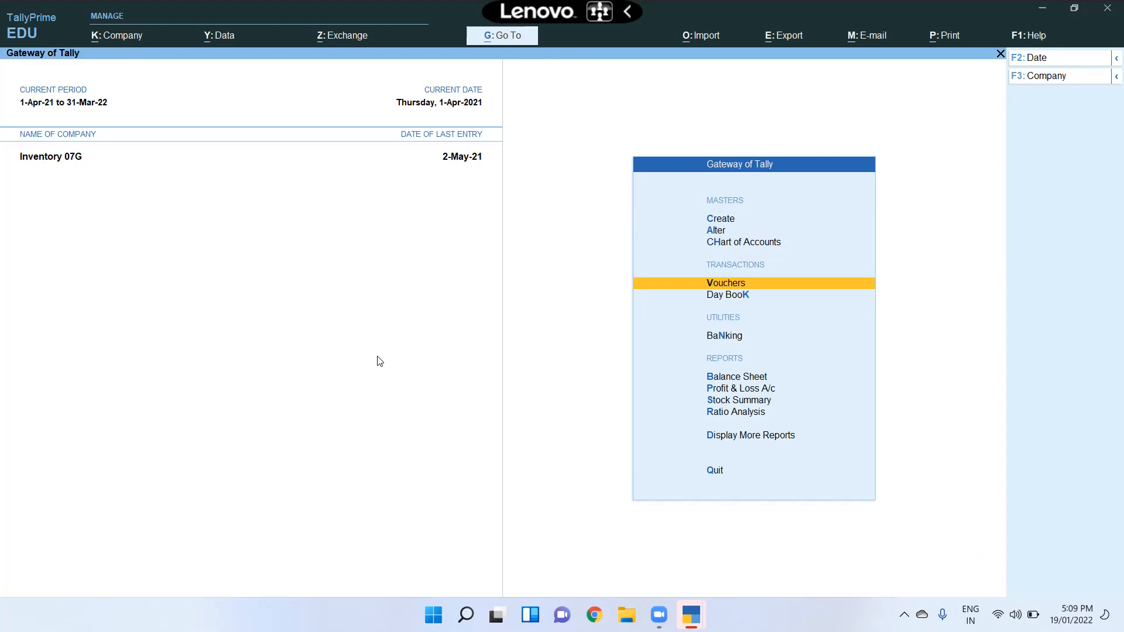
Open Display More Reports from the Gateway of Tally and move to the accounting reports
key("Down")
key("Down")
key("Down")
key("Down")
key("Down")
key("Down")
key("Down")
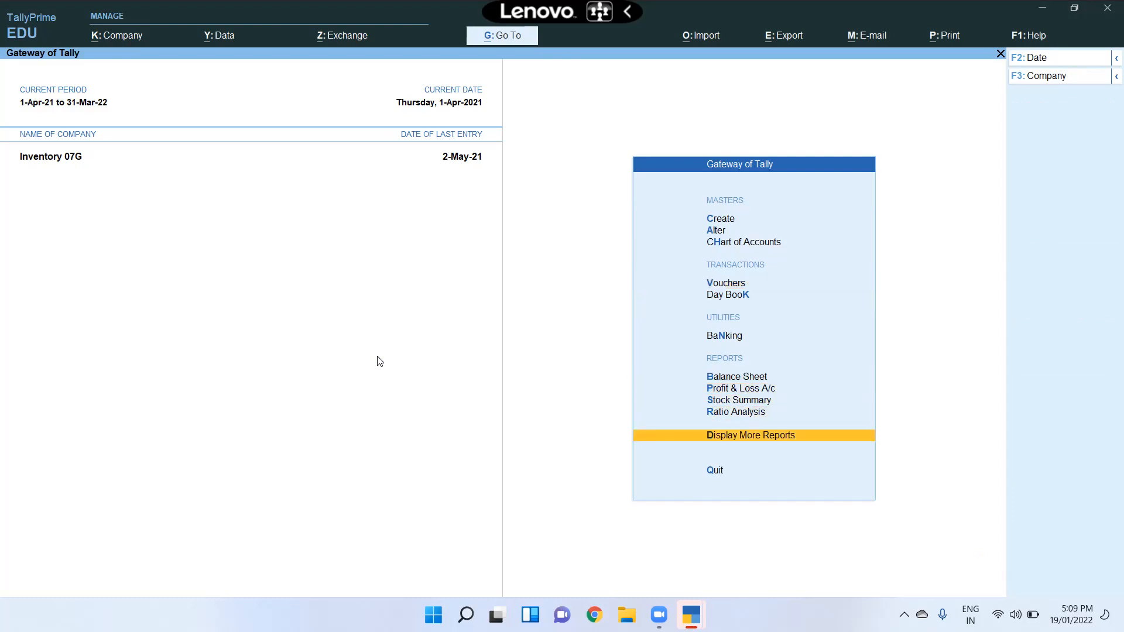
key("Return")
key("Down")
key("Down")
key("Down")
key("Down")
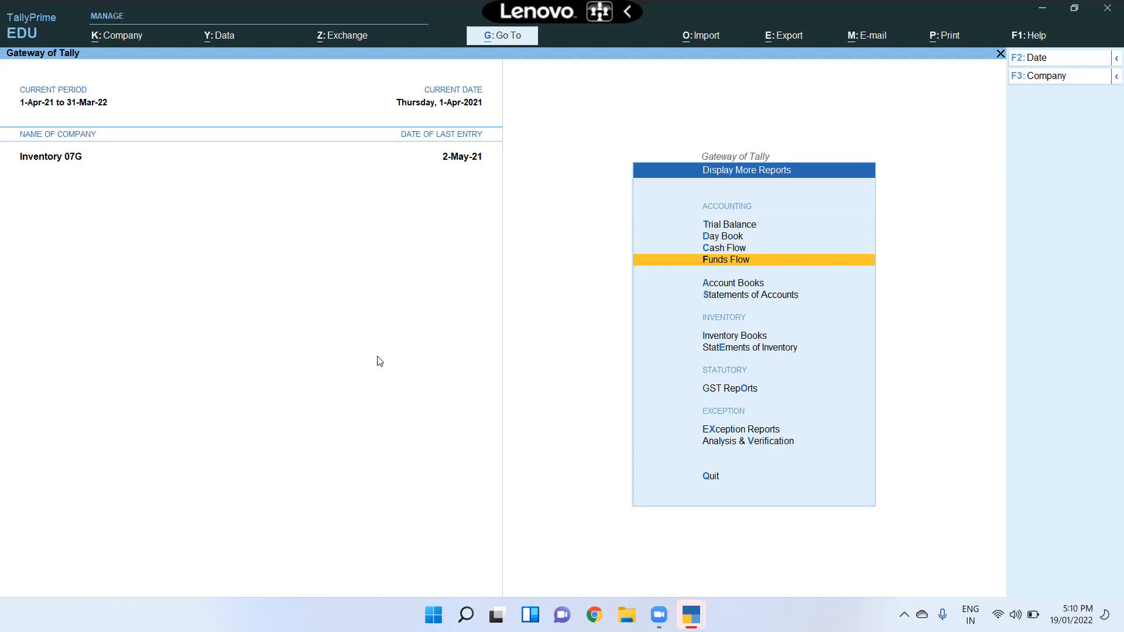
key("Return")
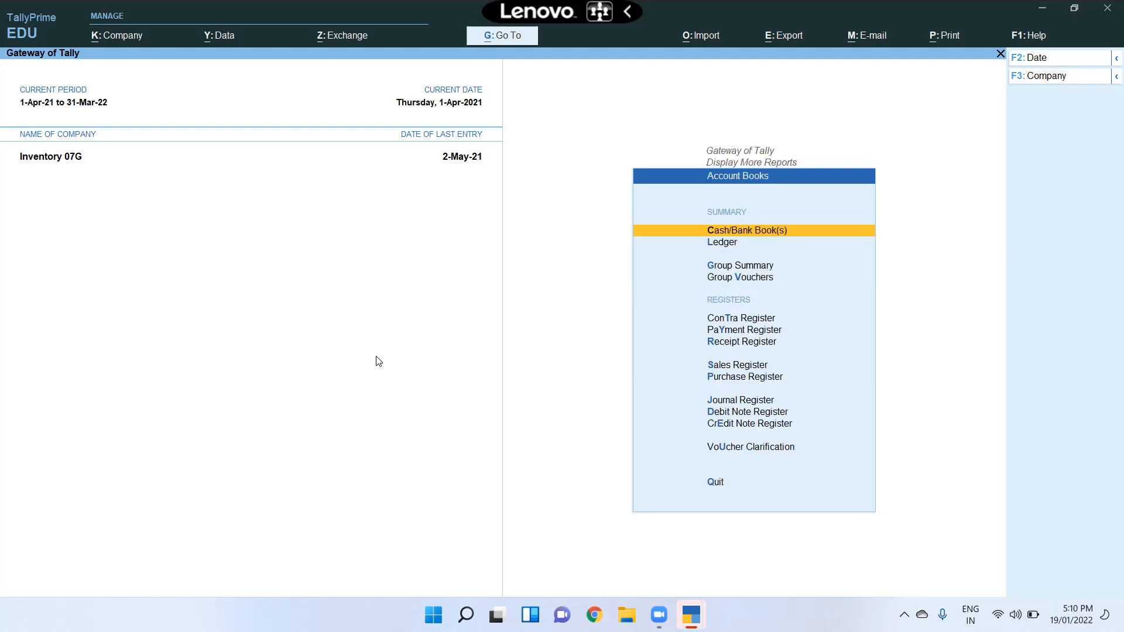
key("Down")
key("Down")
key("Escape")
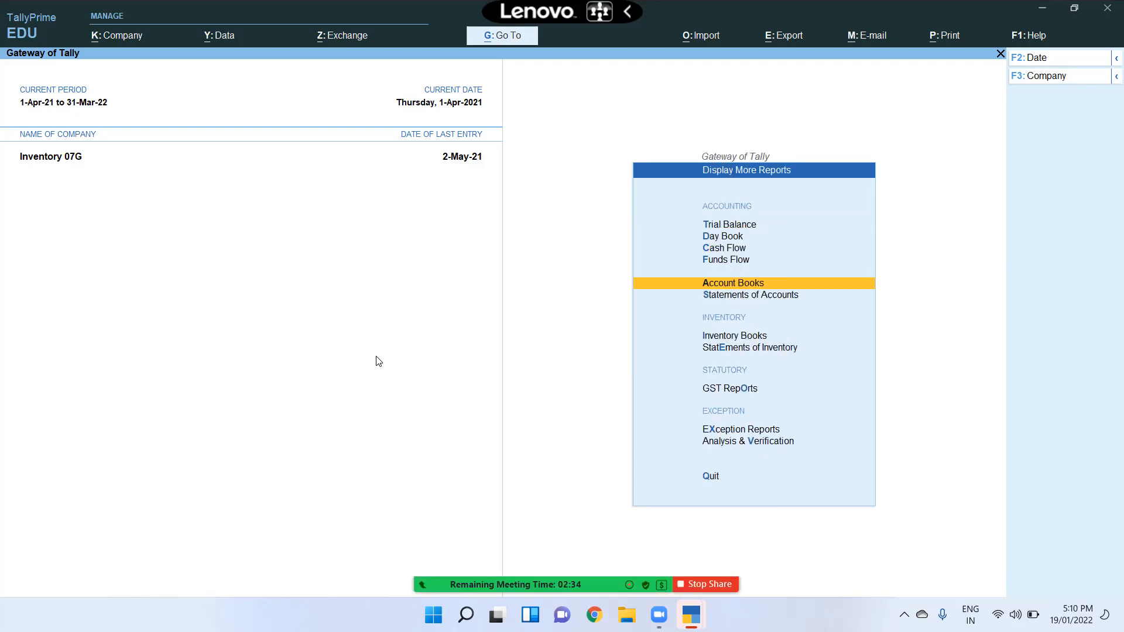
Open the Interest Receivable report under Statements of Accounts and drill down through Current Assets to the Sundry Debtors ledgers
key("Down")
key("Return")
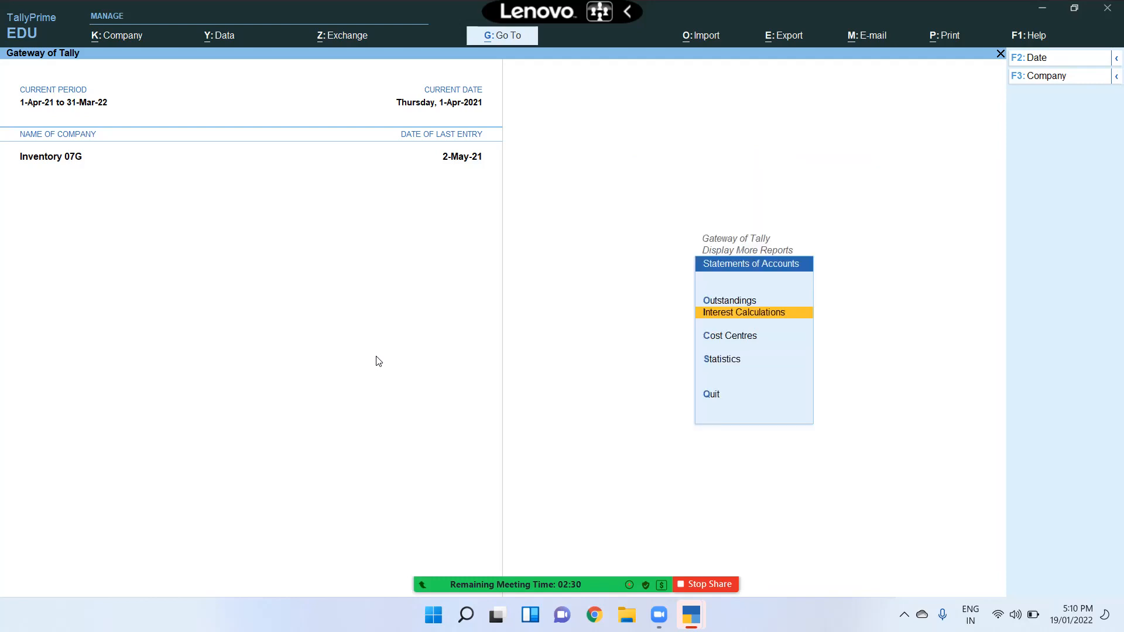
key("Return")
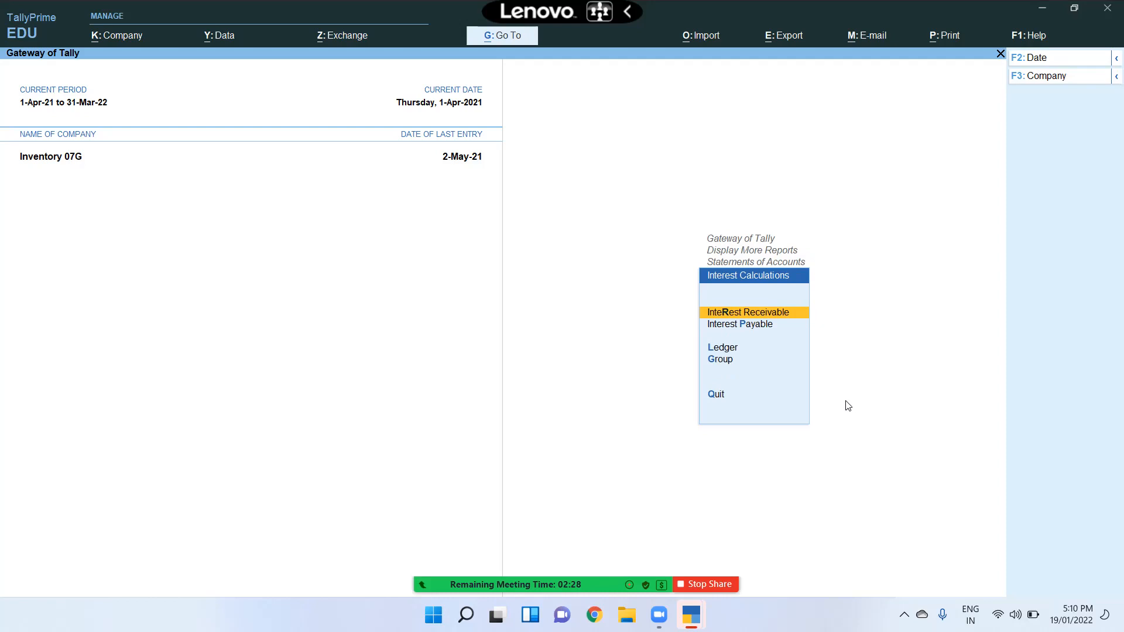
key("Down")
key("Up")
key("Down")
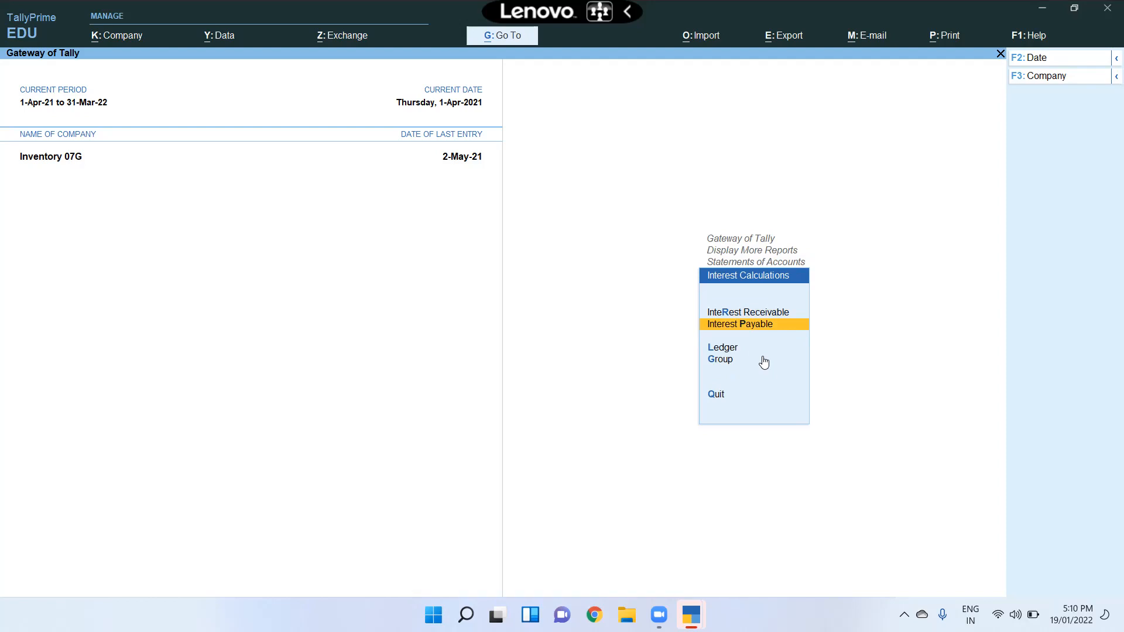
key("Up")
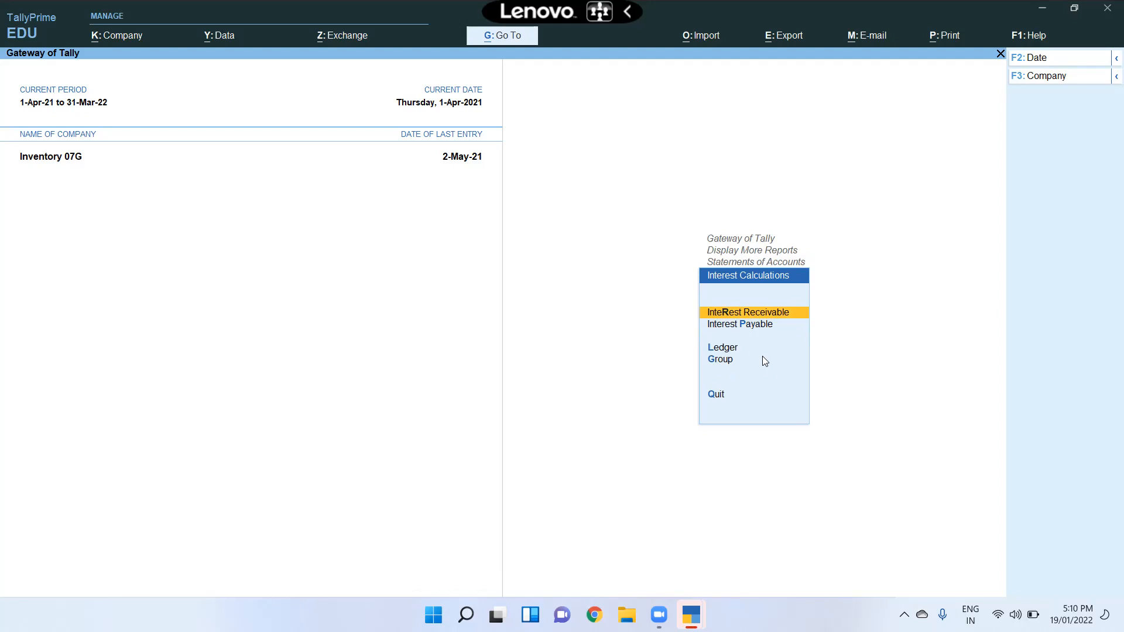
key("Return")
key("Return")
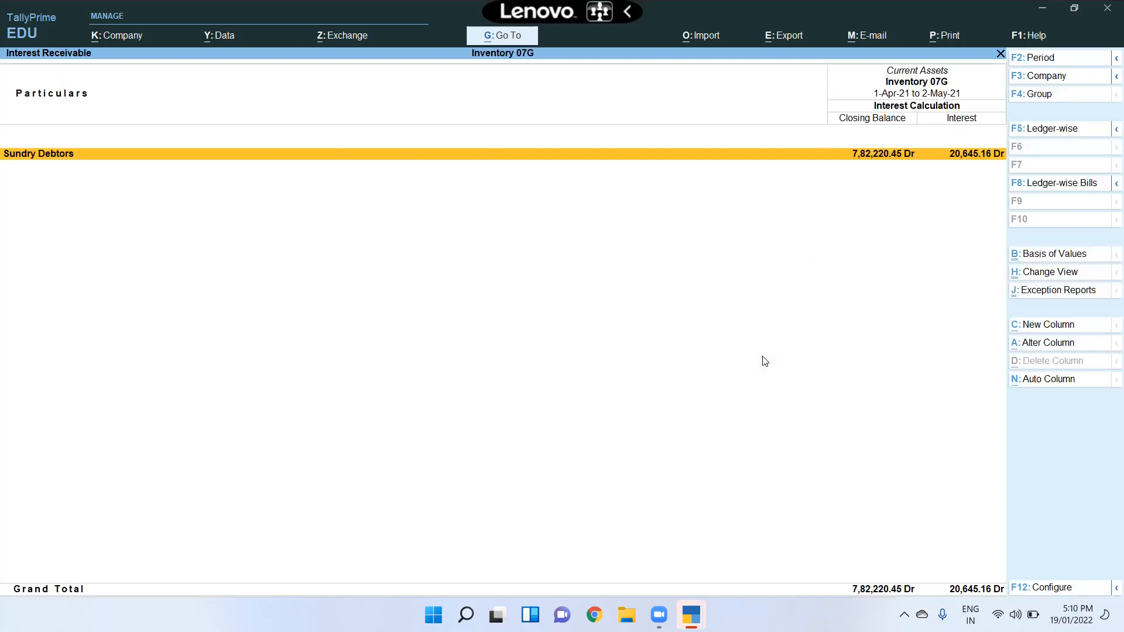
key("Return")
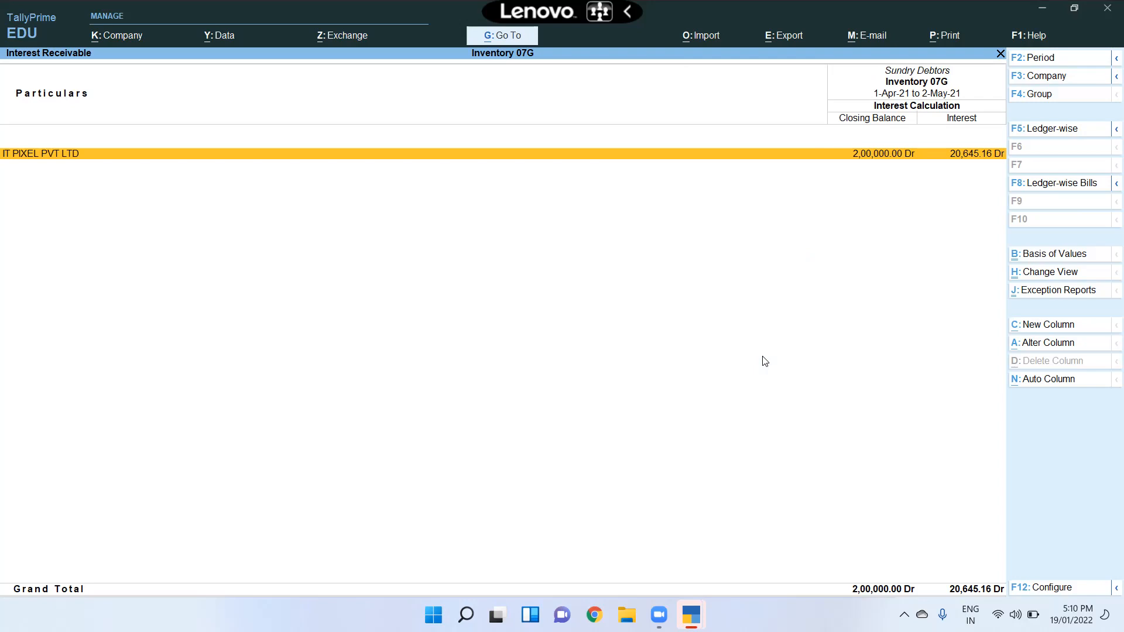
Close the Interest Receivable report, reopen it and drill down again to the ledgers under Sundry Debtors
key("Escape")
key("Escape")
key("Escape")
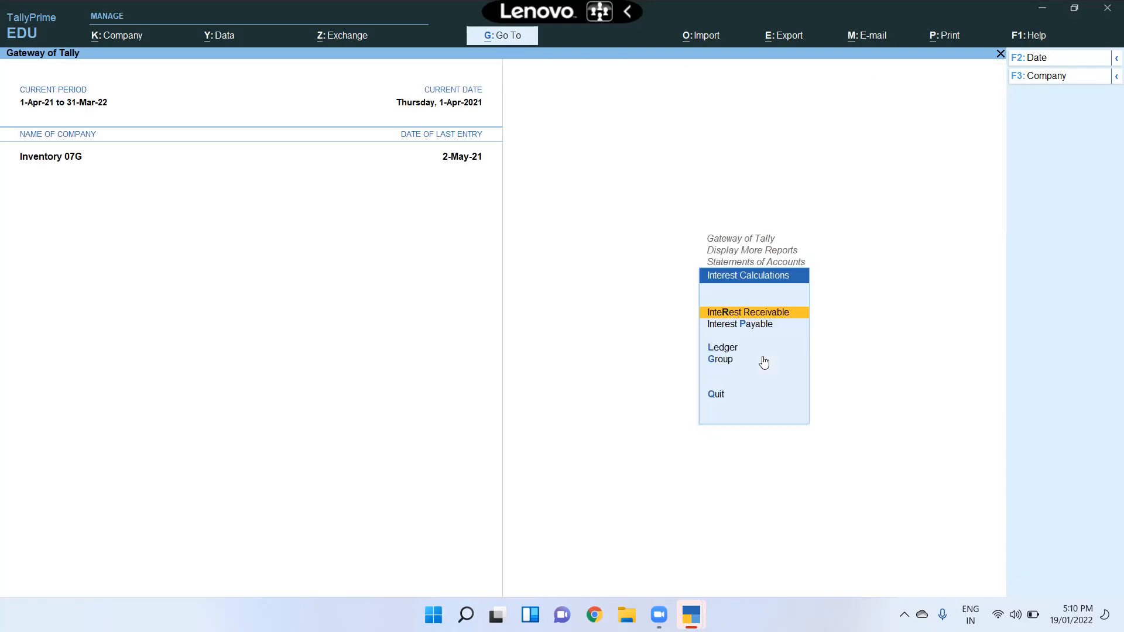
key("Return")
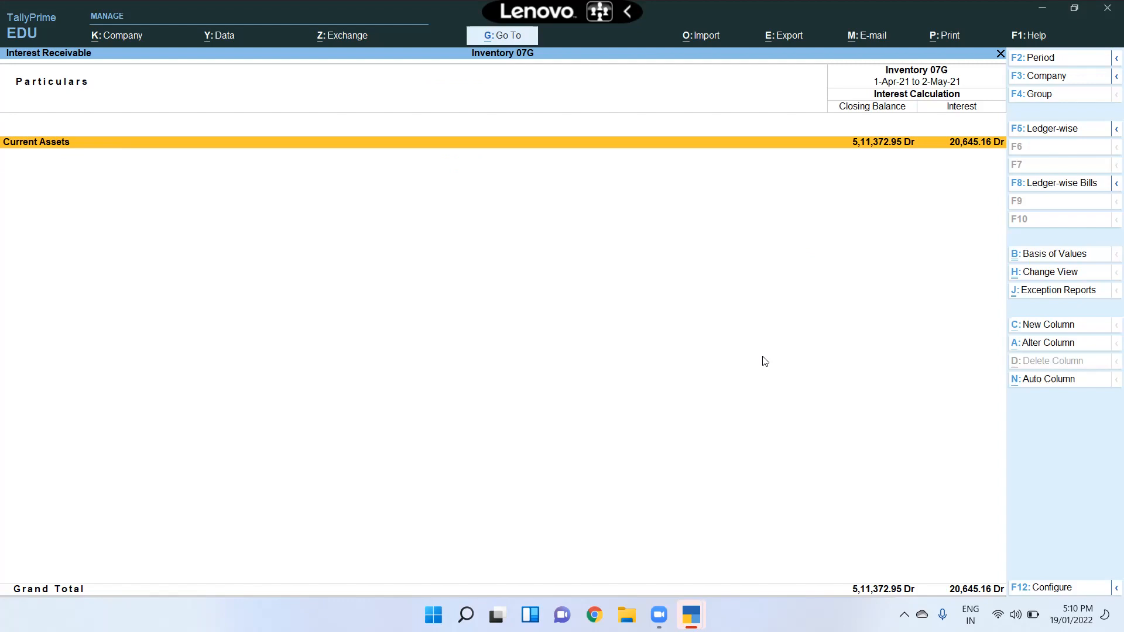
key("Return")
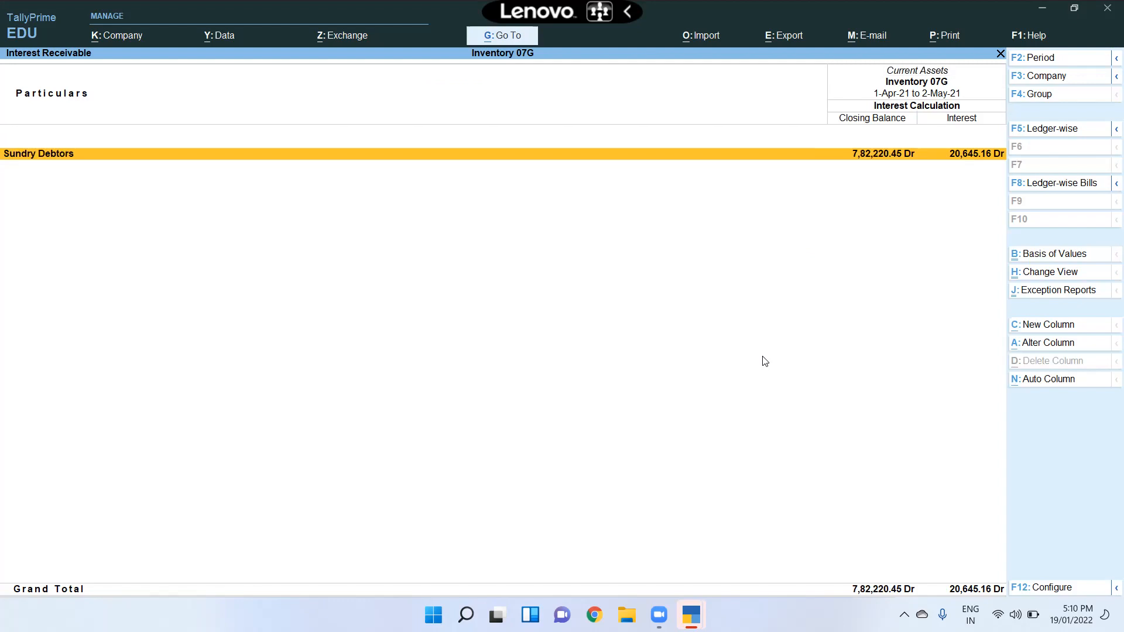
key("Return")
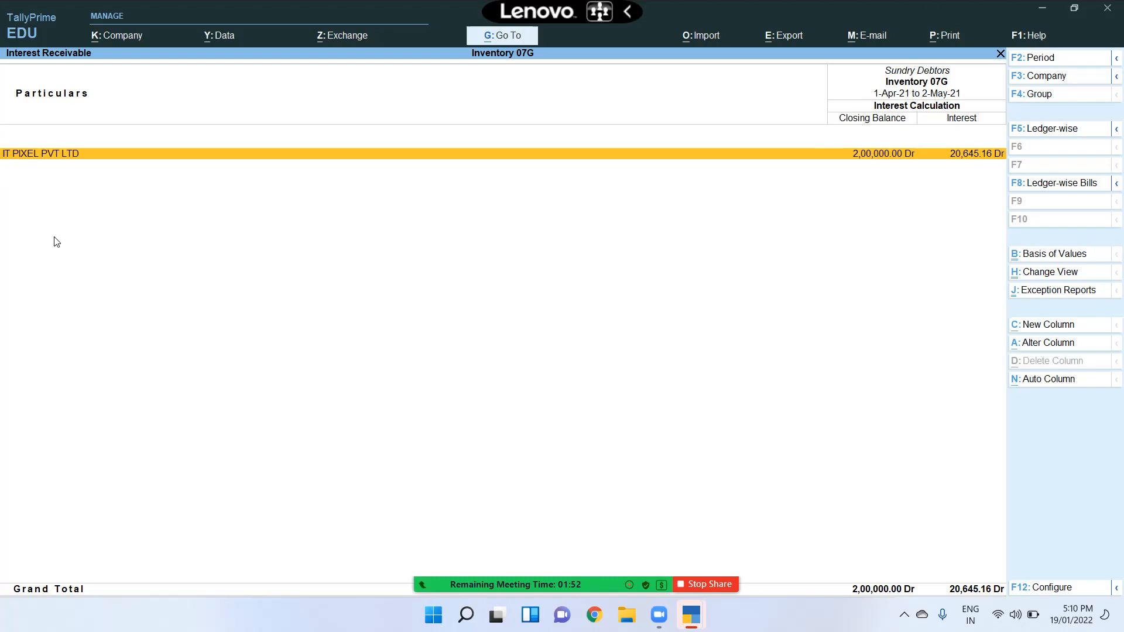
Set the Interest Receivable period to 1-4-2021 through 1-5-2021 and magnify the screen to examine the interest figures
key("F2")
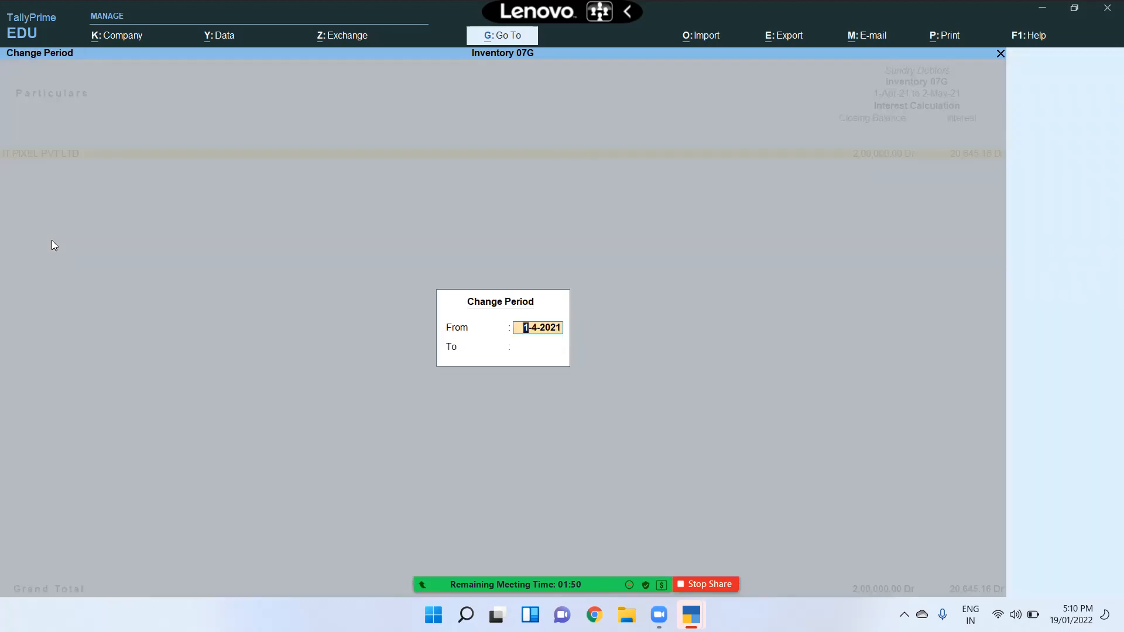
key("Return")
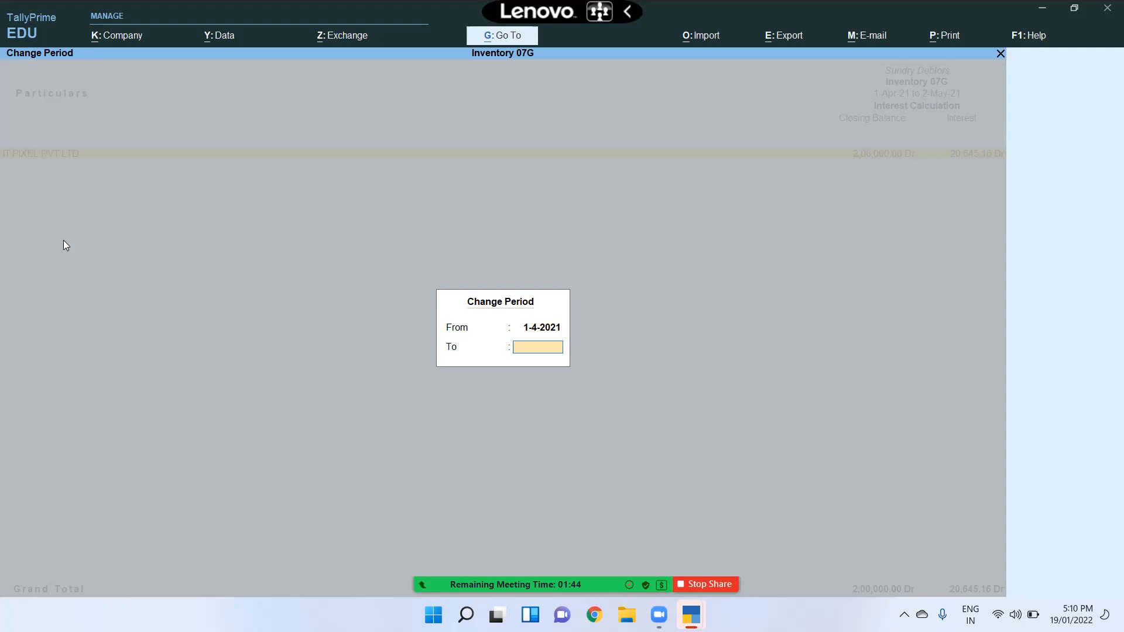
type("1/5")
key("Return")
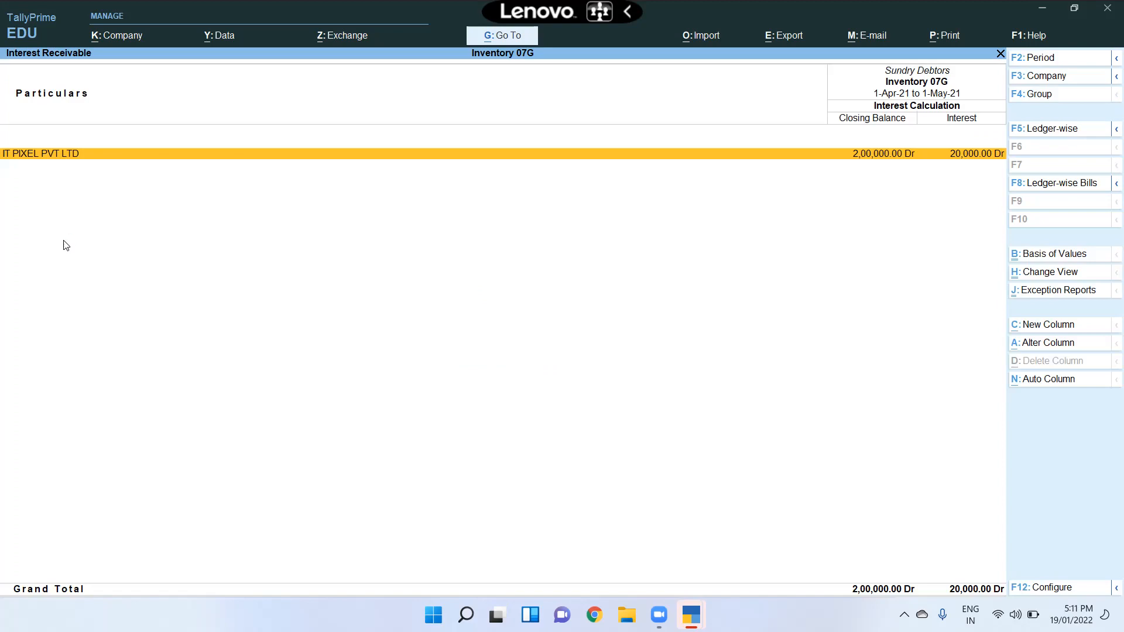
key("super+plus")
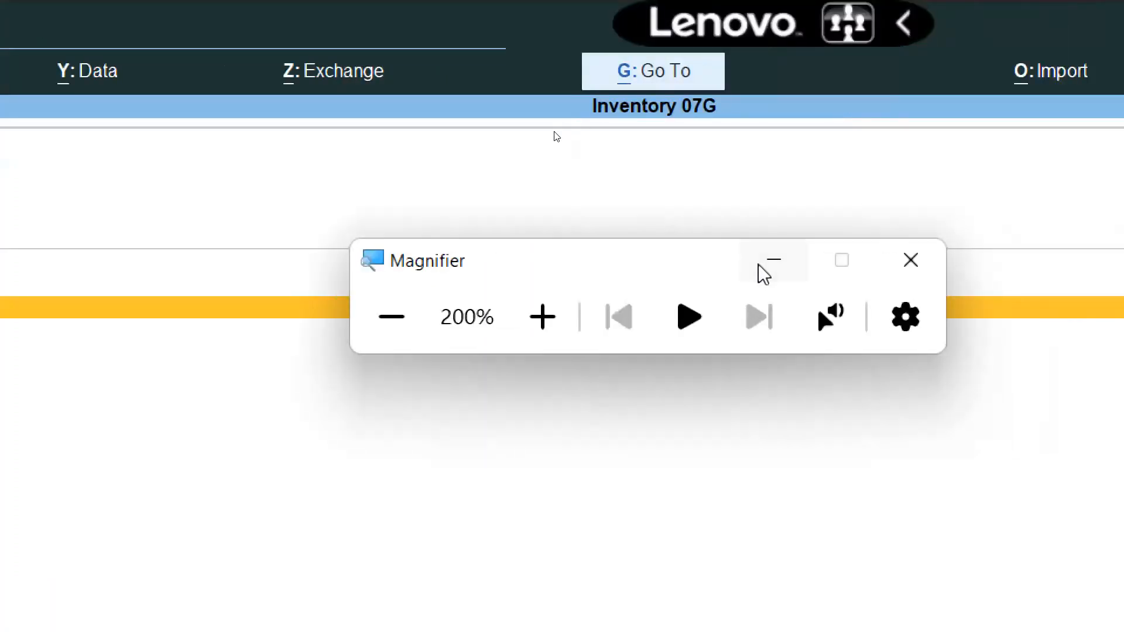
left_click(773, 260)
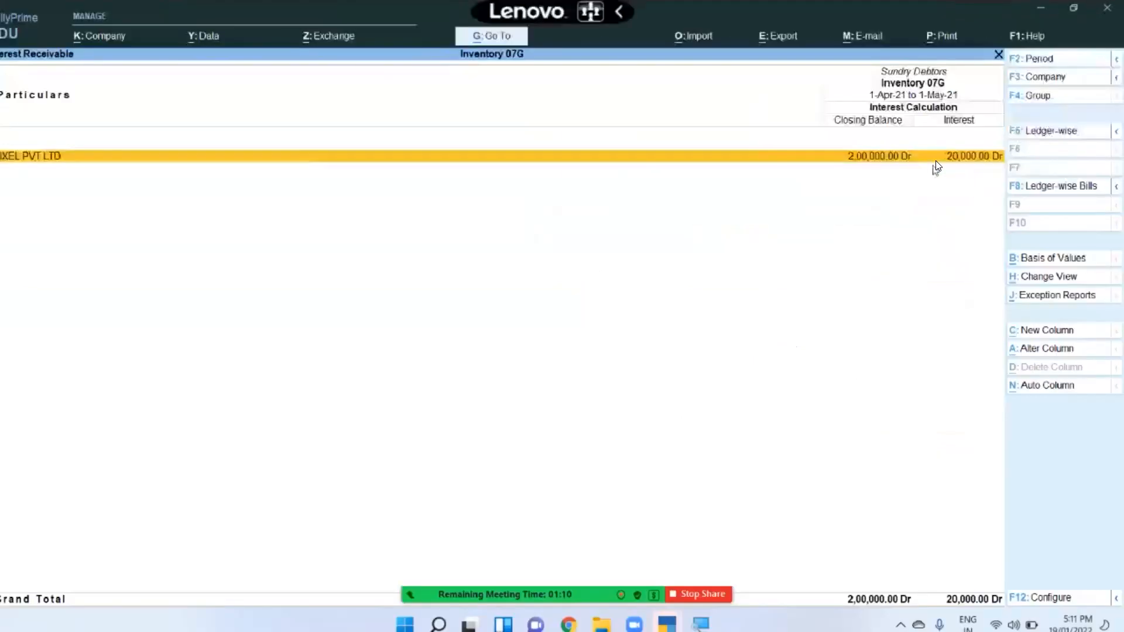
Stop the Zoom screen share and close the Launch Meeting browser window to return to the Interest Receivable report
mouse_move(507, 561)
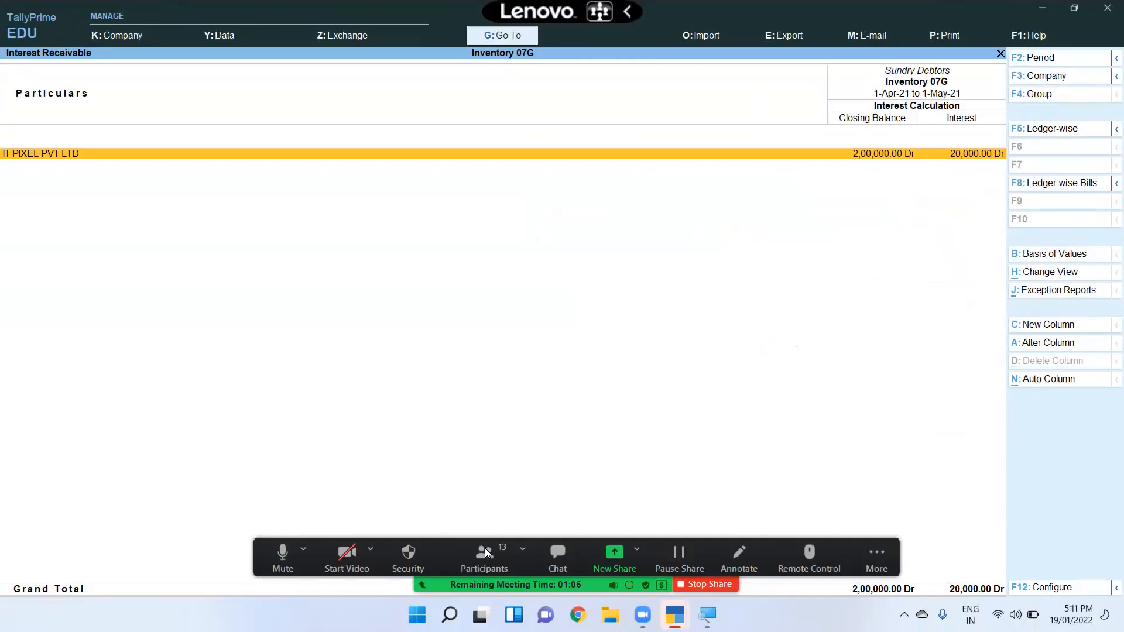
left_click(684, 588)
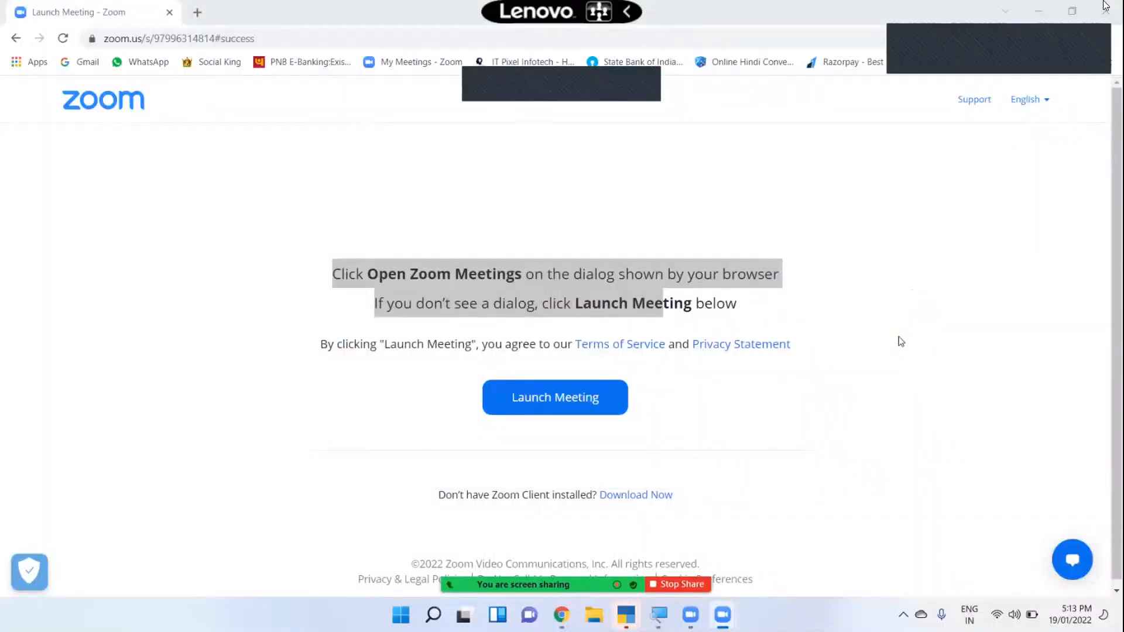
left_click(1105, 6)
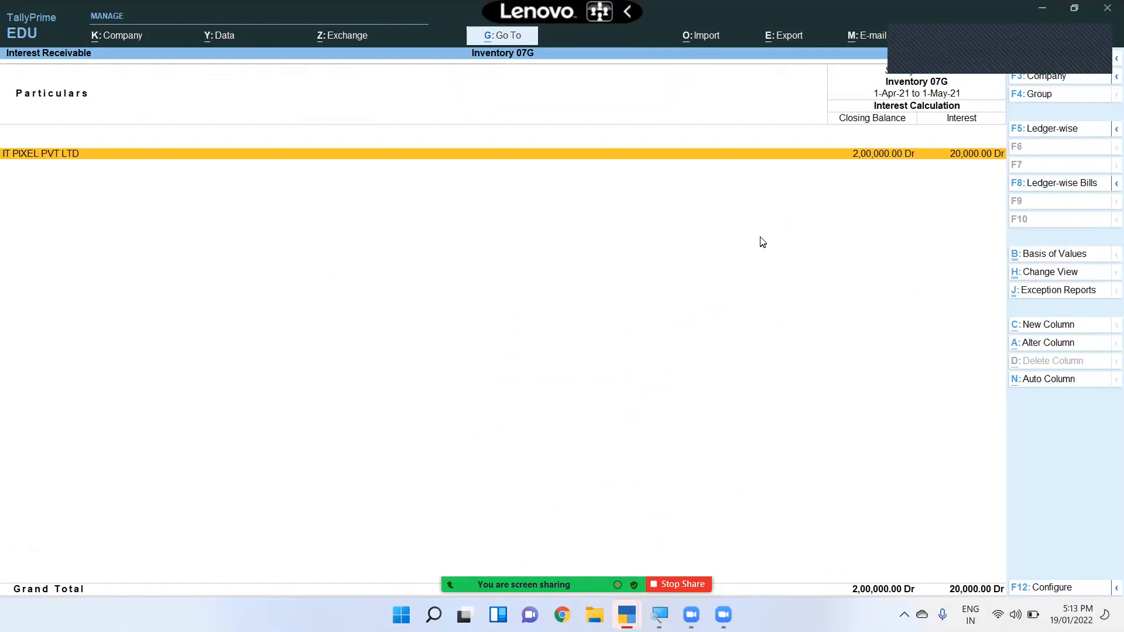
Reopen Interest Receivable, drill down to the IT PIXEL PVT LTD ledger interest calculation and show it in detailed form
key("Escape")
key("Escape")
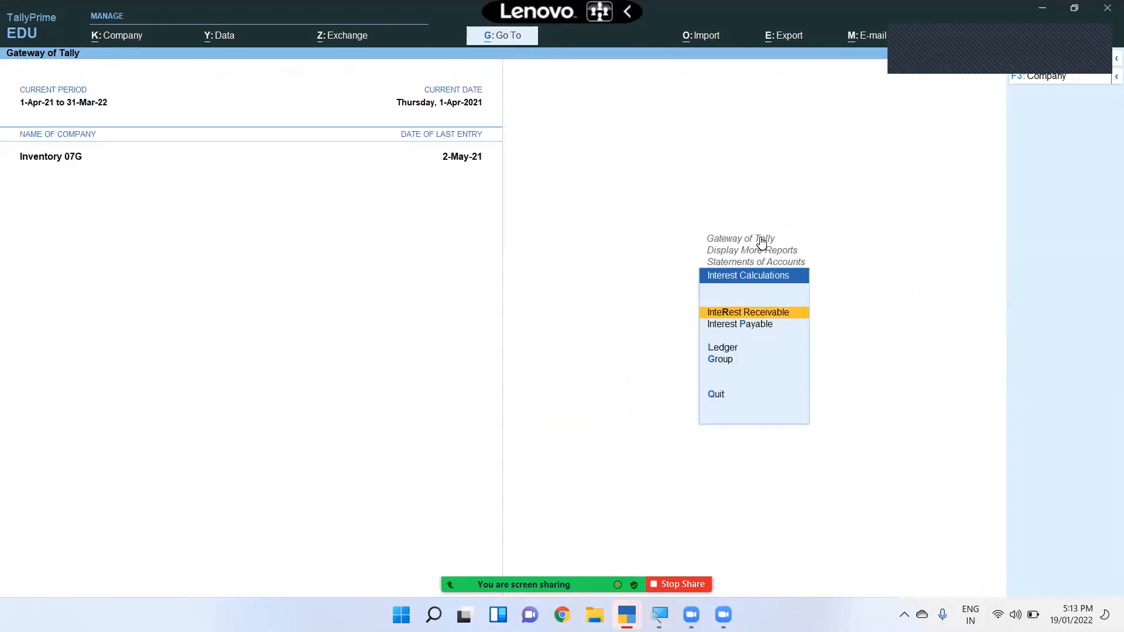
mouse_move(530, 587)
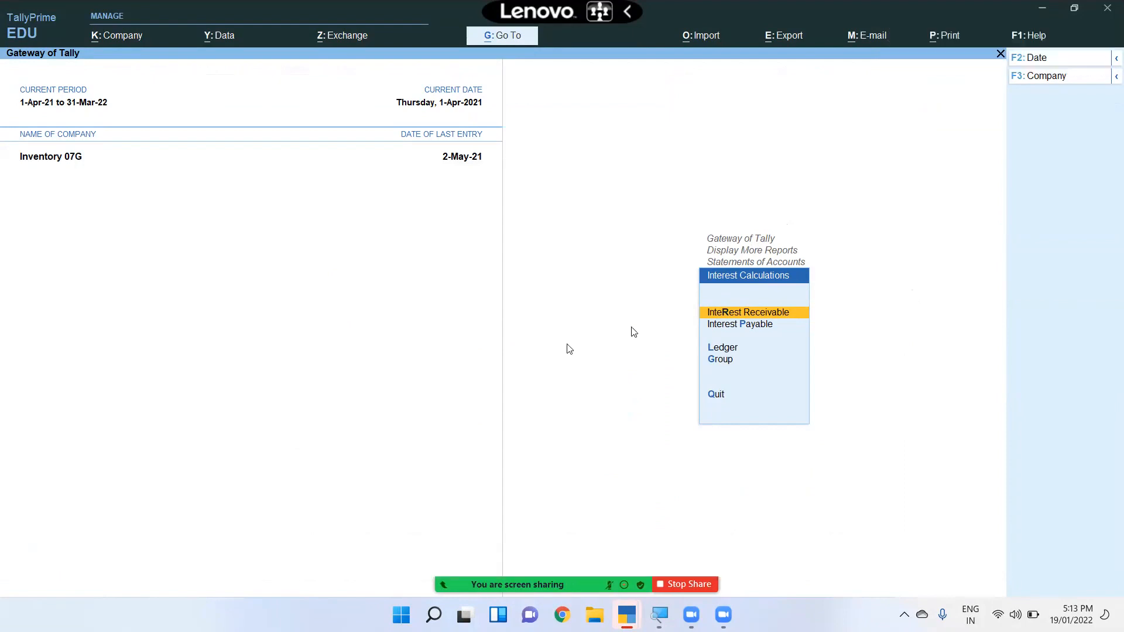
key("Return")
key("Return")
key("Return")
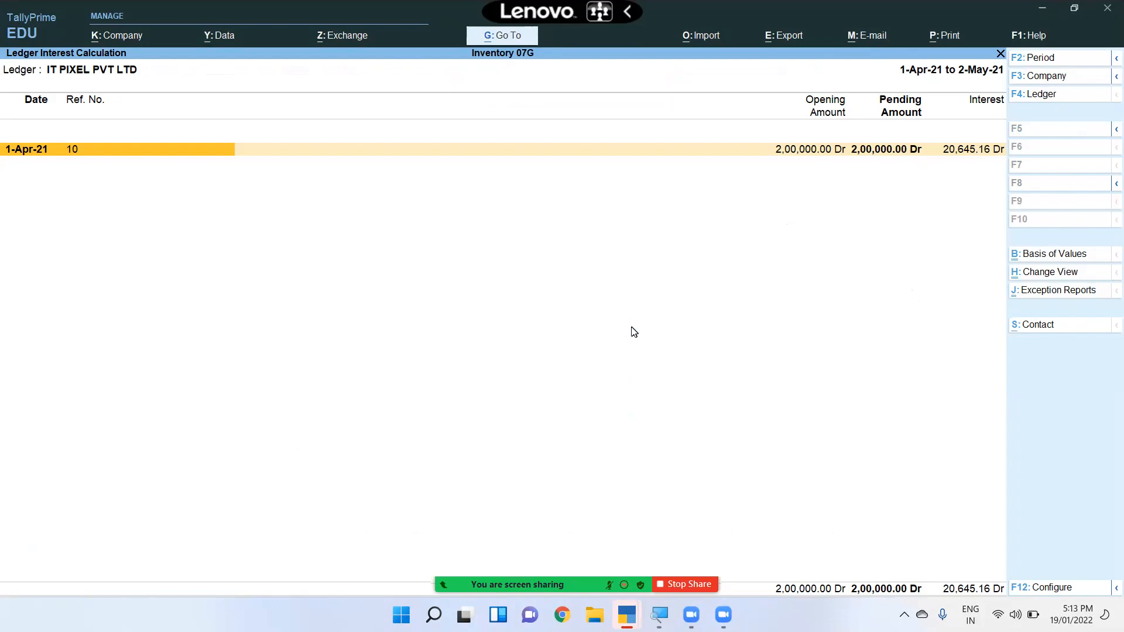
key("alt+F1")
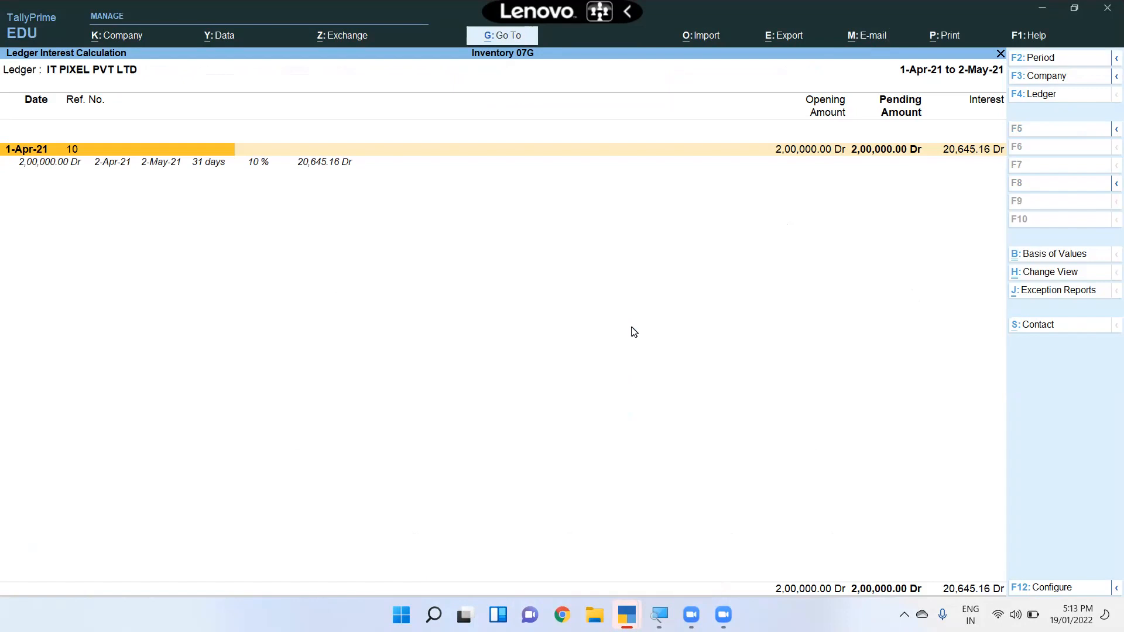
Set the ledger interest calculation period from 1-4-2021 to 1-5-2021
key("F2")
type("1")
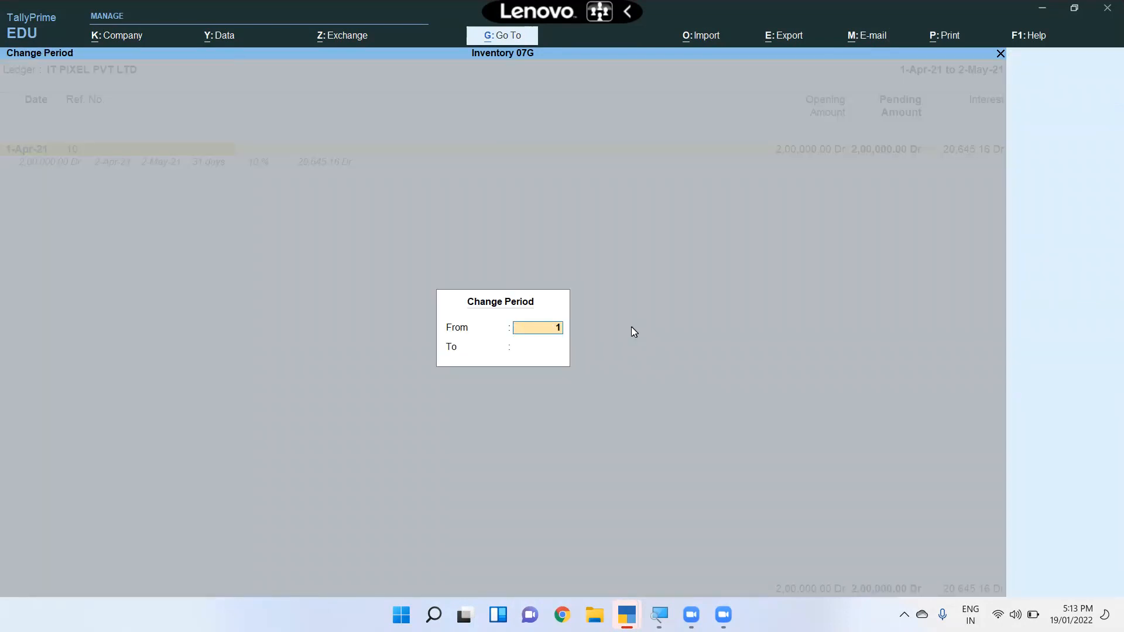
type("/4")
key("Return")
type("1/5")
key("Return")
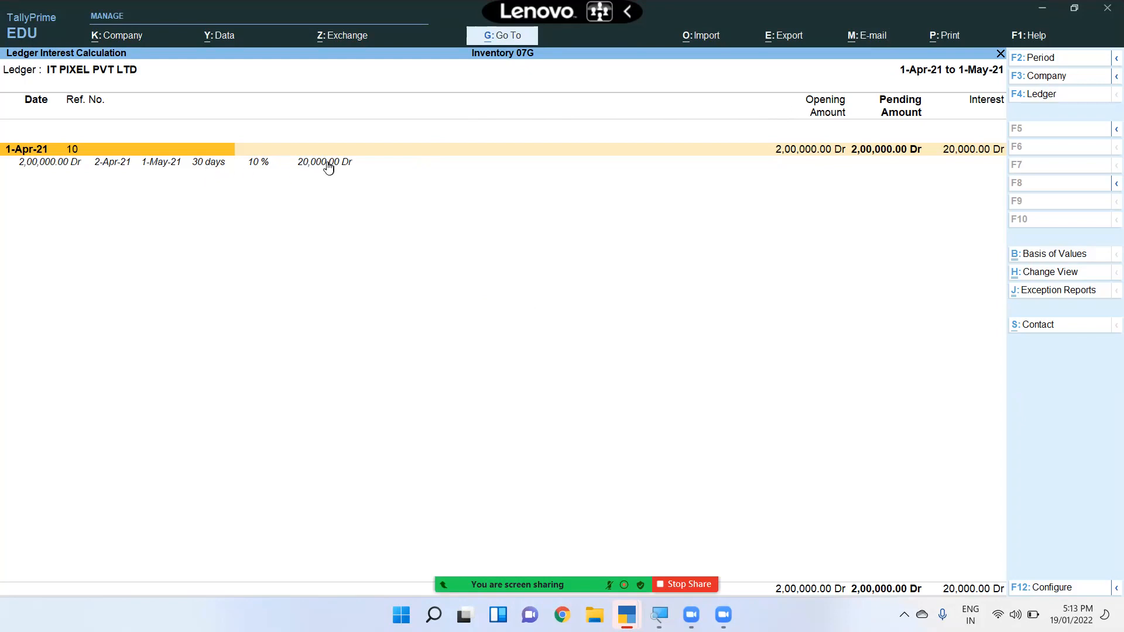
Extend the end date of the IT PIXEL PVT LTD interest calculation period to 2/6
key("F2")
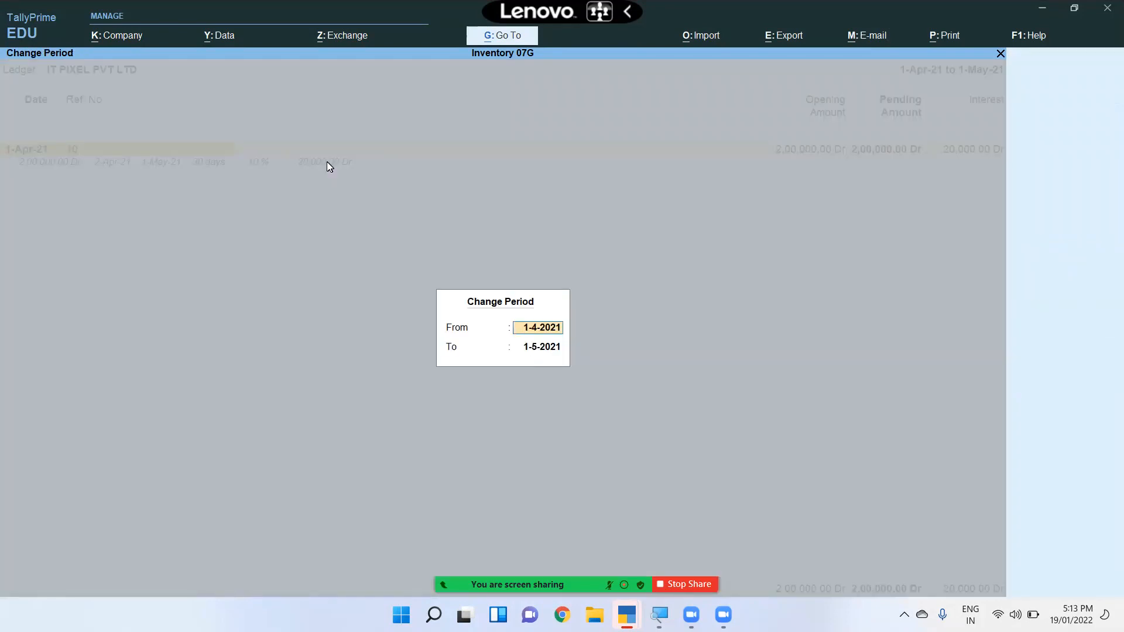
key("Return")
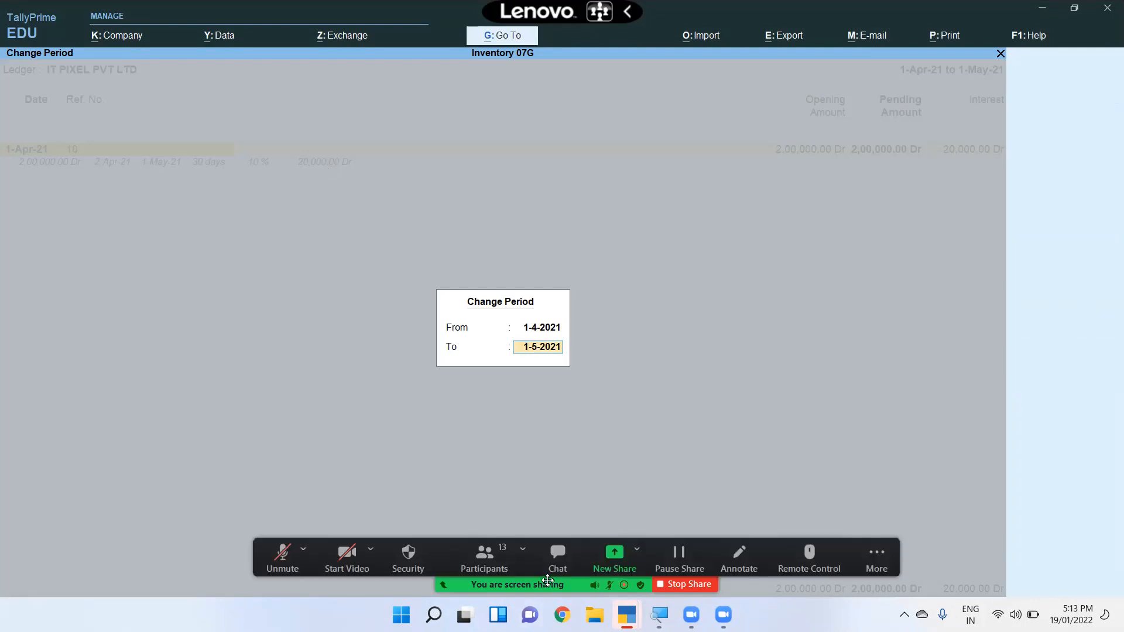
type("2")
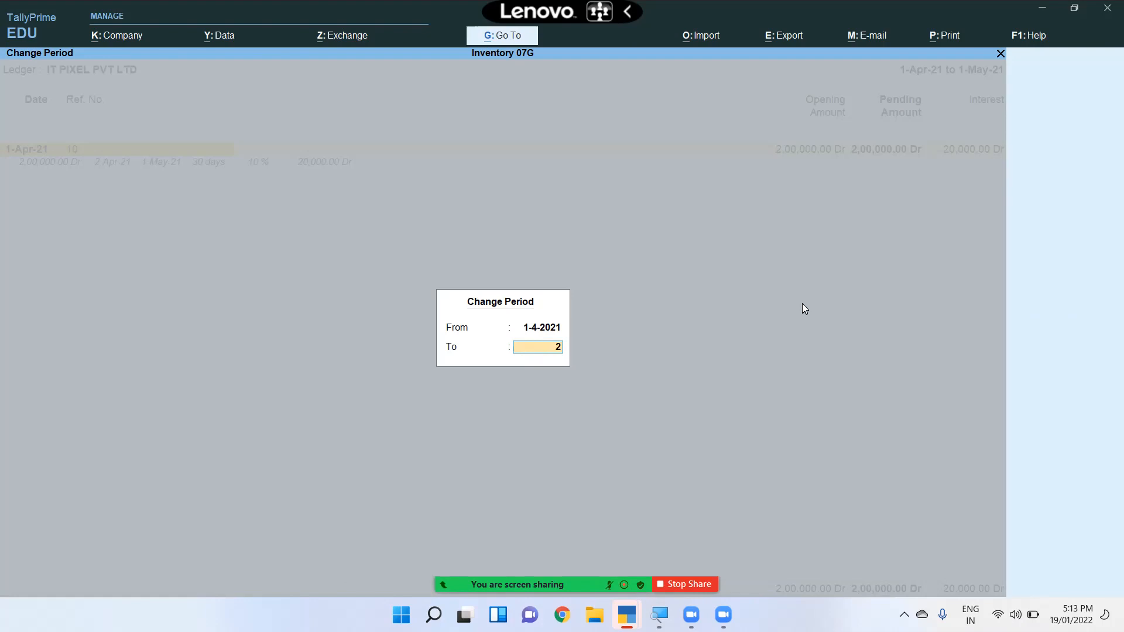
type("/6")
key("Return")
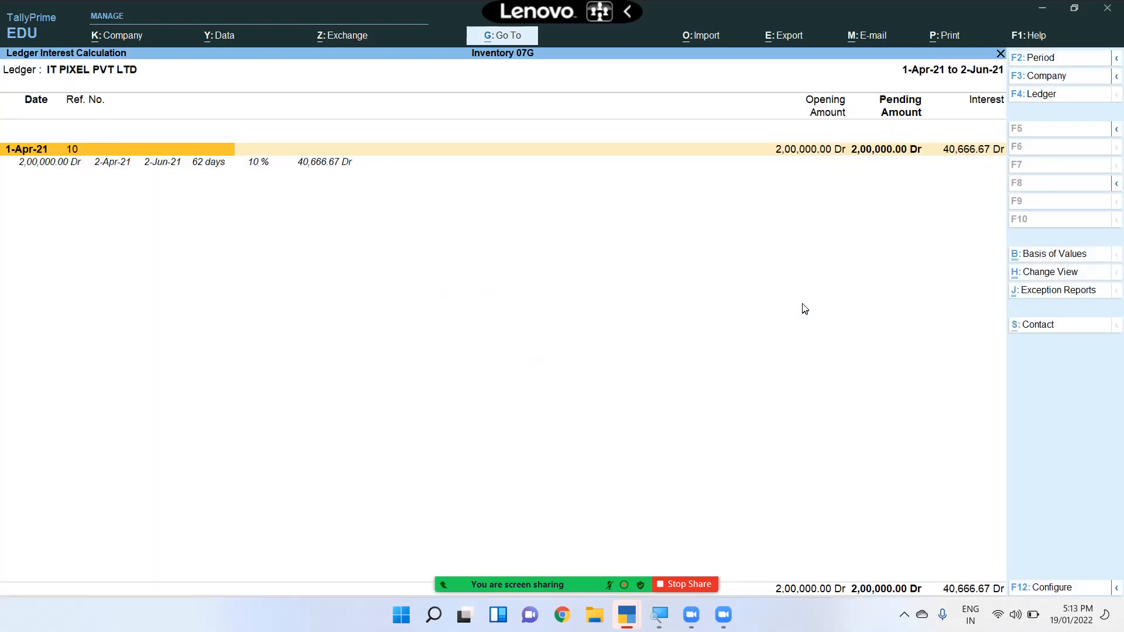
Save the Zoom recording to the Recording folder under Online Classes on drive D and close the opened folder window
mouse_move(510, 590)
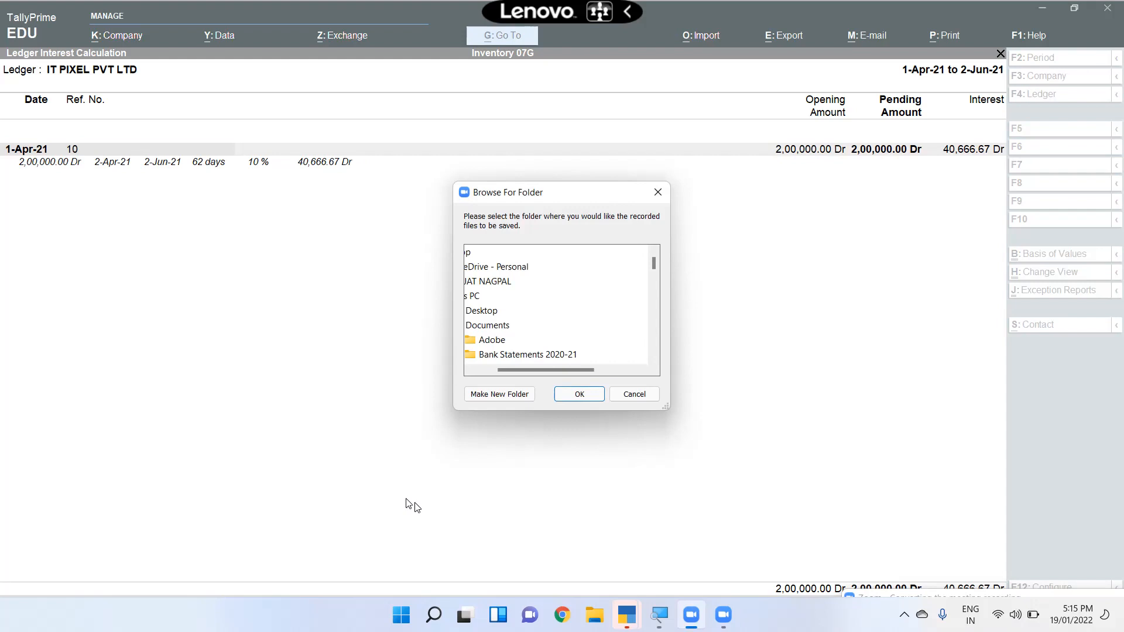
left_click(487, 369)
scroll(538, 340, "down", 15)
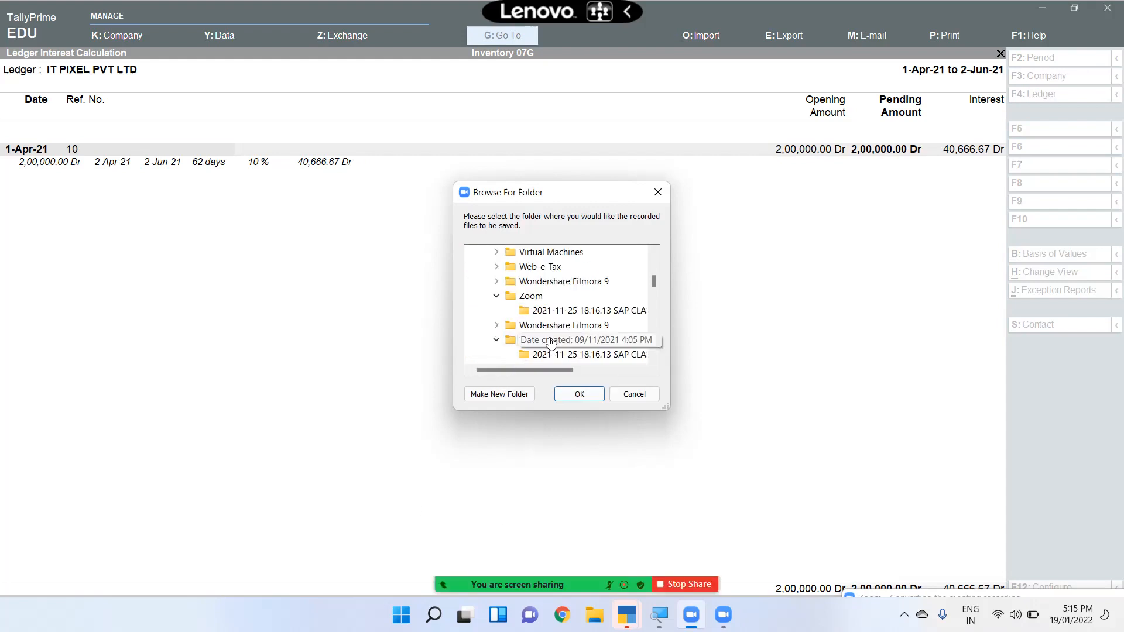
scroll(541, 321, "down", 10)
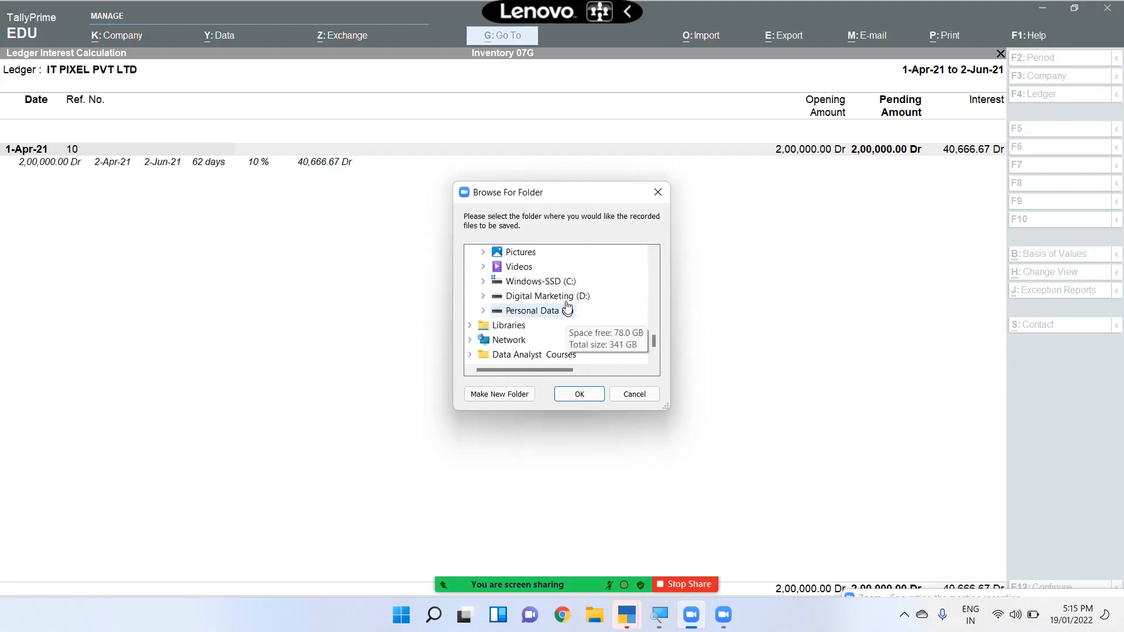
double_click(561, 297)
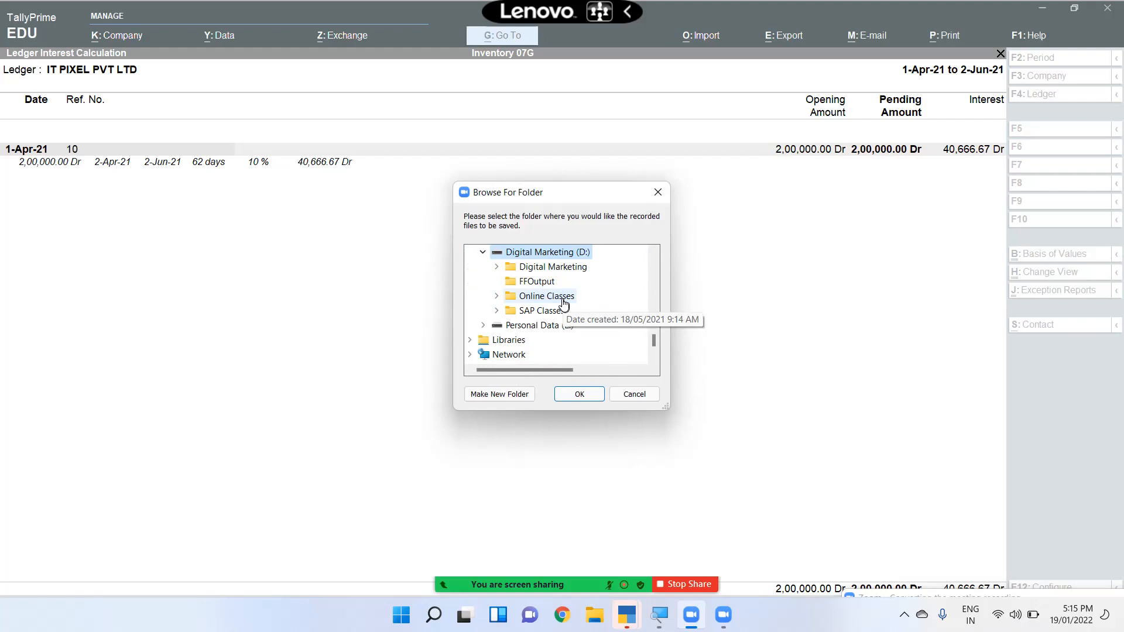
double_click(563, 296)
scroll(565, 346, "down", 1)
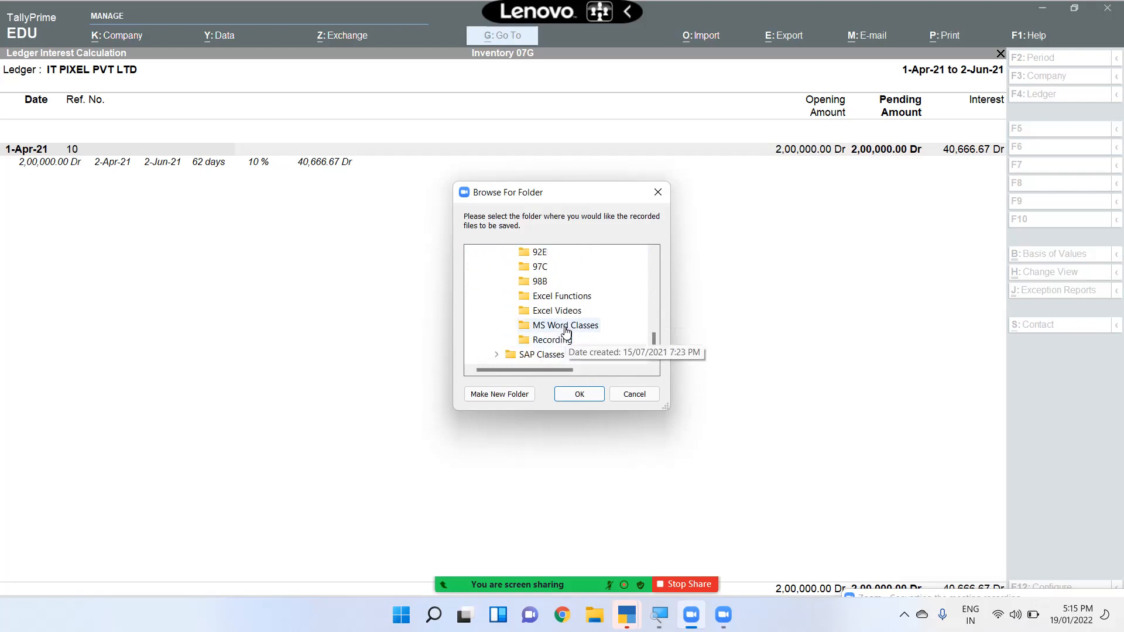
left_click(565, 339)
left_click(580, 393)
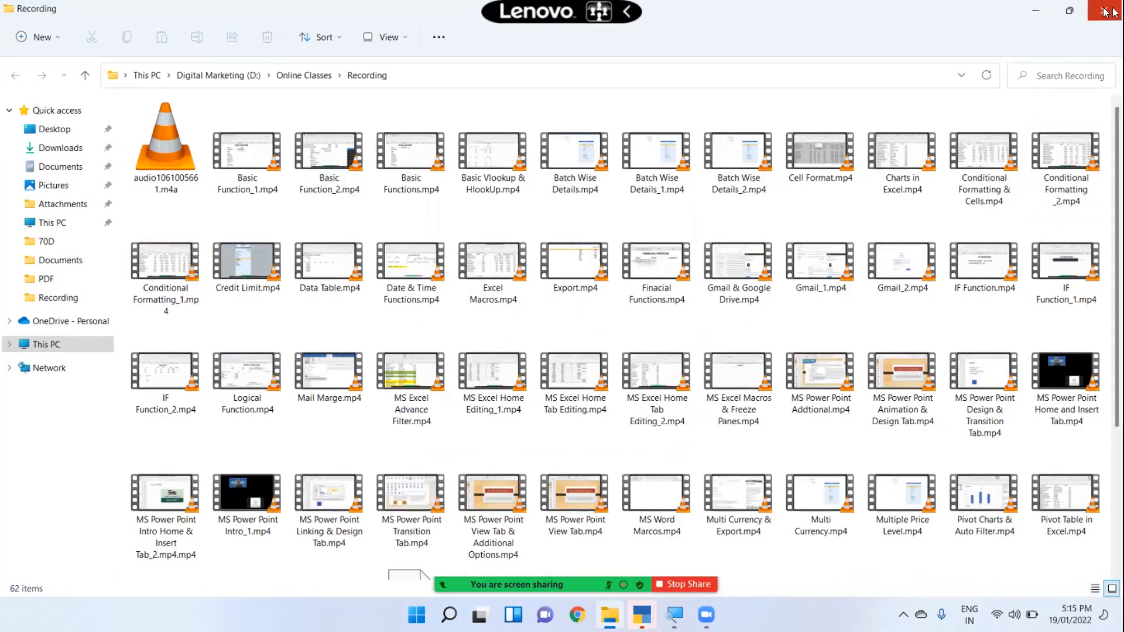
left_click(1105, 12)
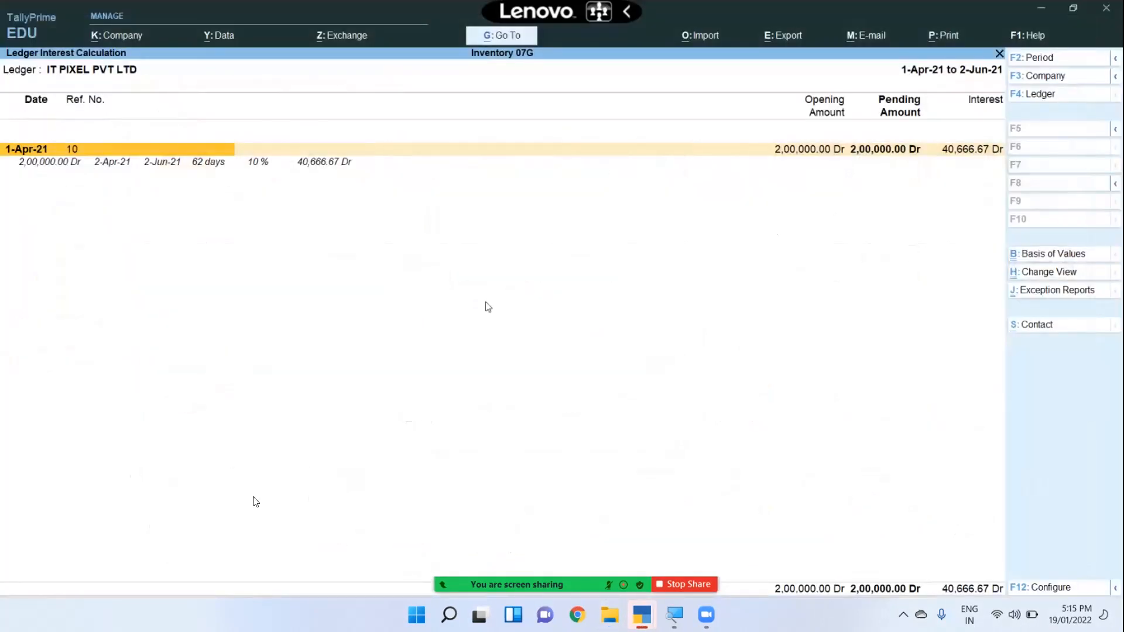
Unmute the Zoom microphone and return to the Ledger Interest Calculation report
mouse_move(692, 593)
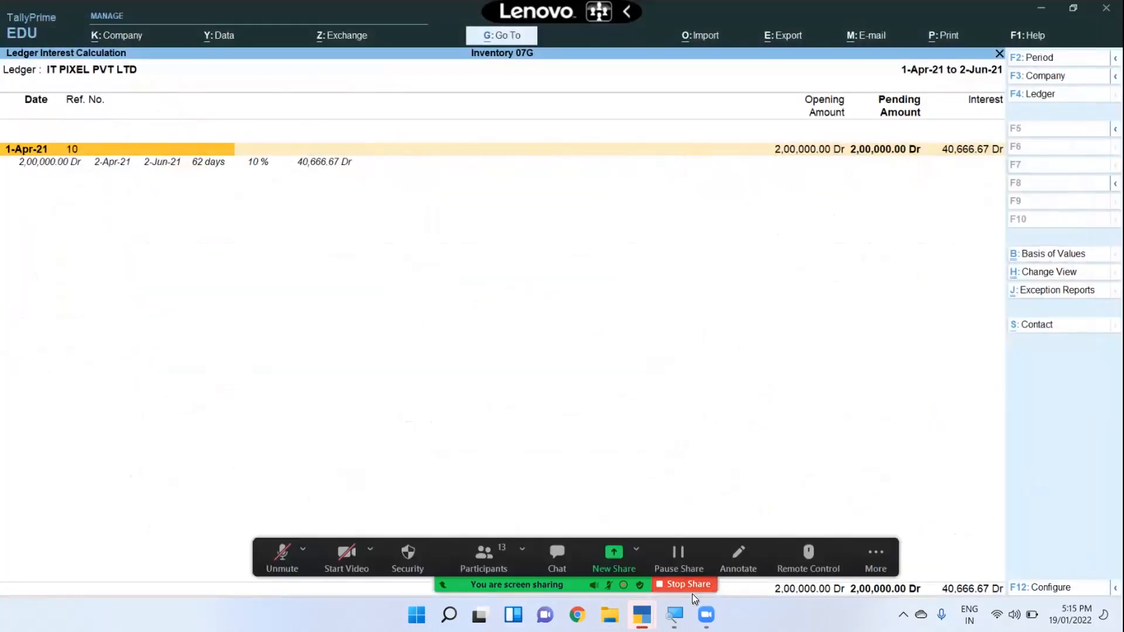
left_click(284, 555)
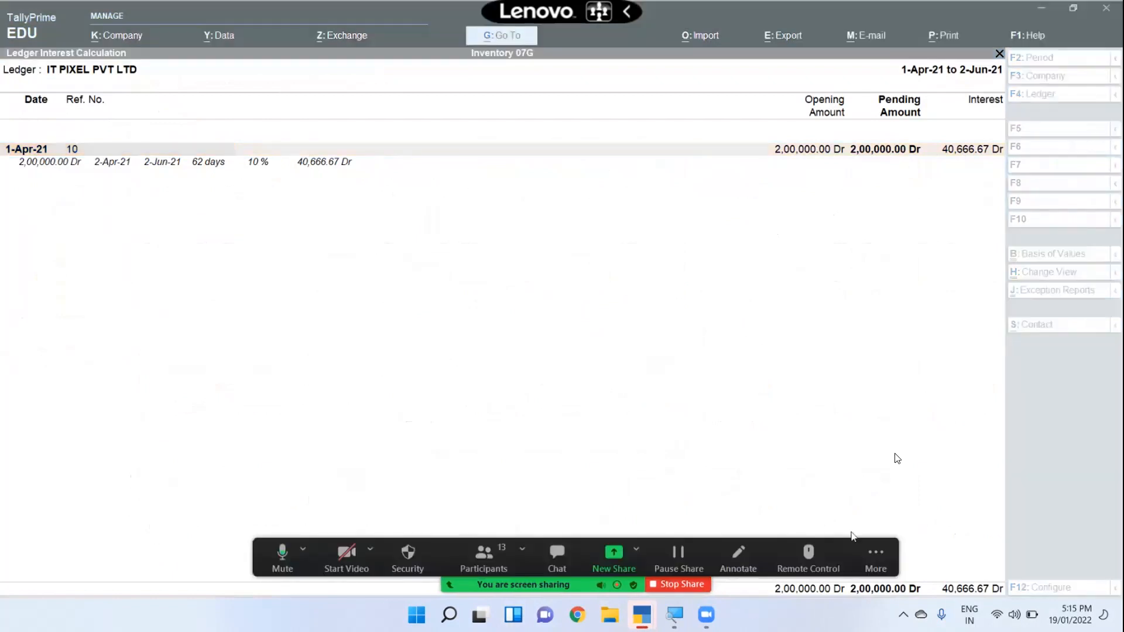
left_click(878, 280)
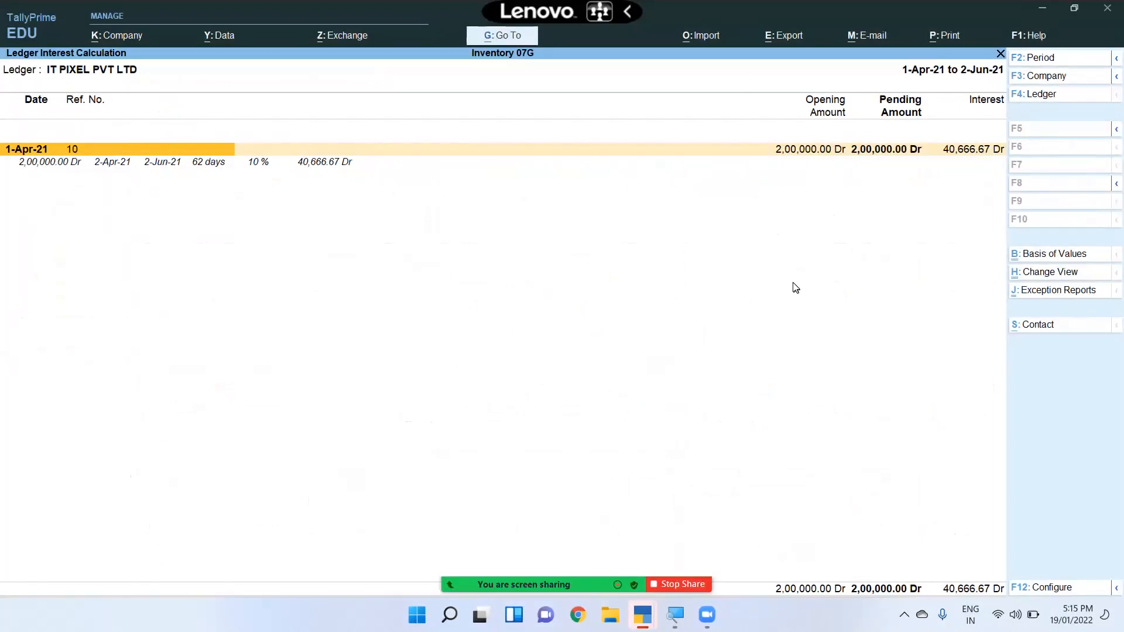
Reopen the IT PIXEL PVT LTD ledger interest calculation and set its period end date to 1-5
key("Escape")
key("Return")
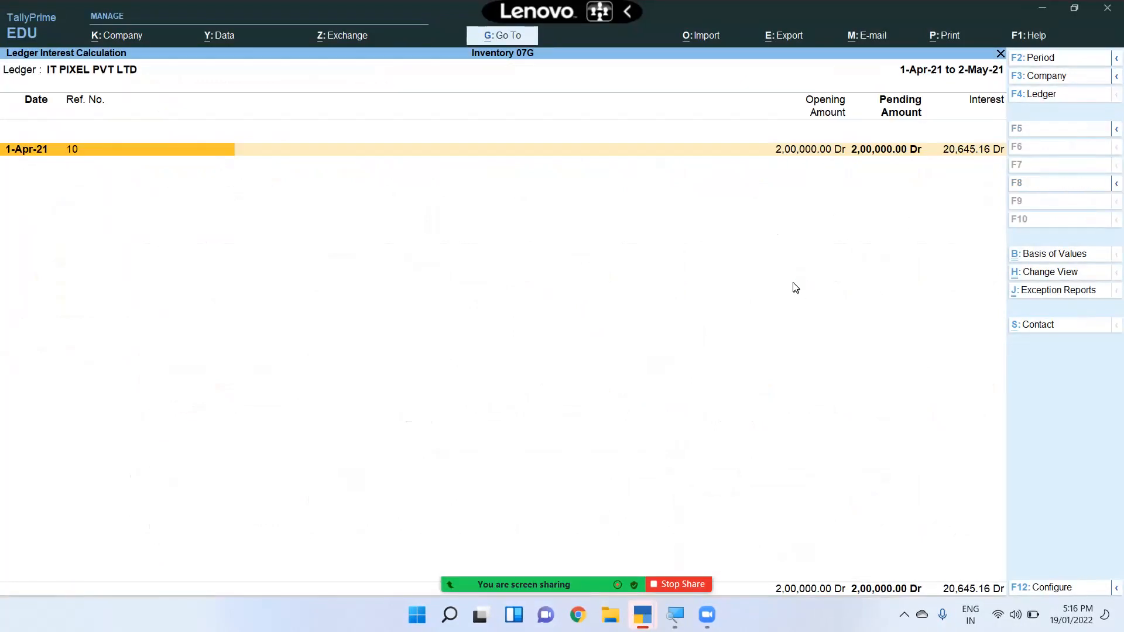
key("F2")
key("Return")
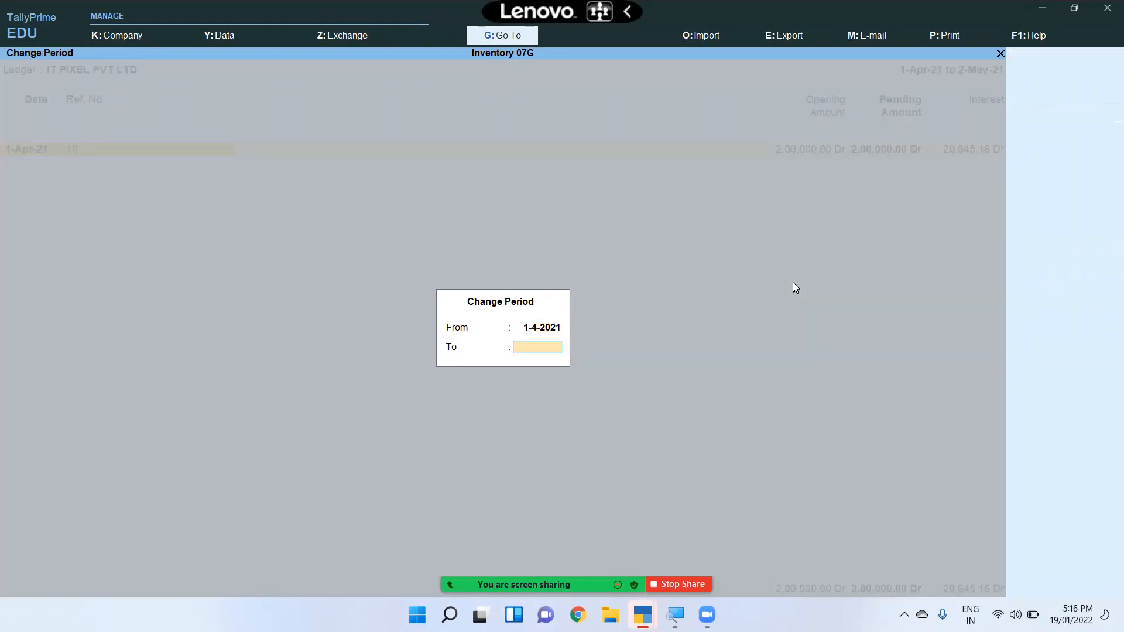
type("1-5")
key("Return")
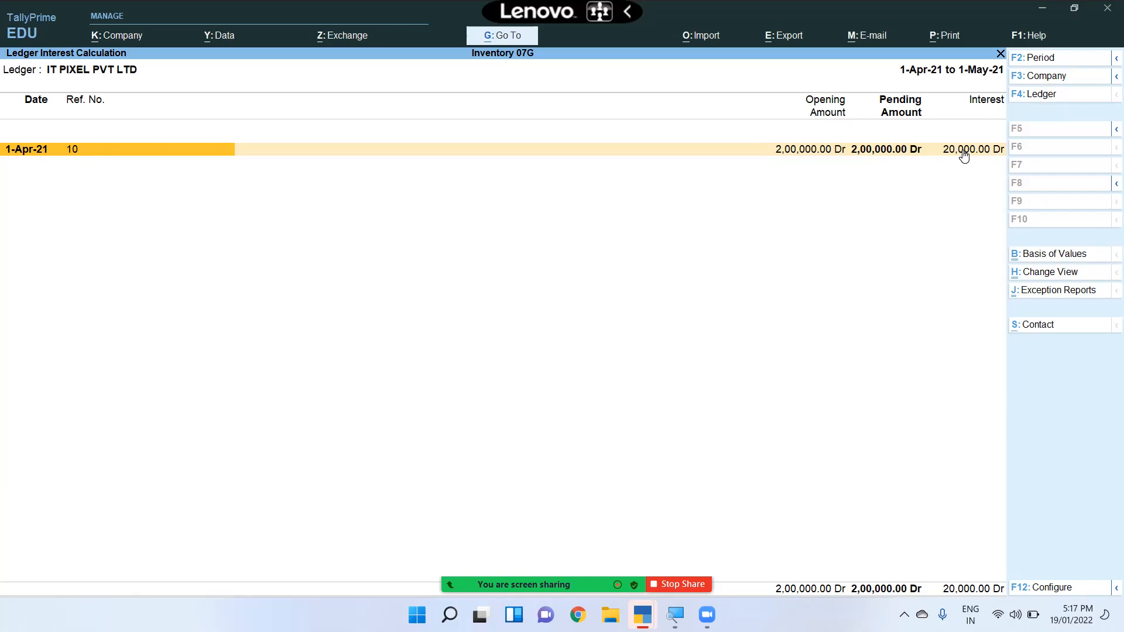
Mute the Zoom microphone, unmute it again and return to the ledger interest report
mouse_move(506, 579)
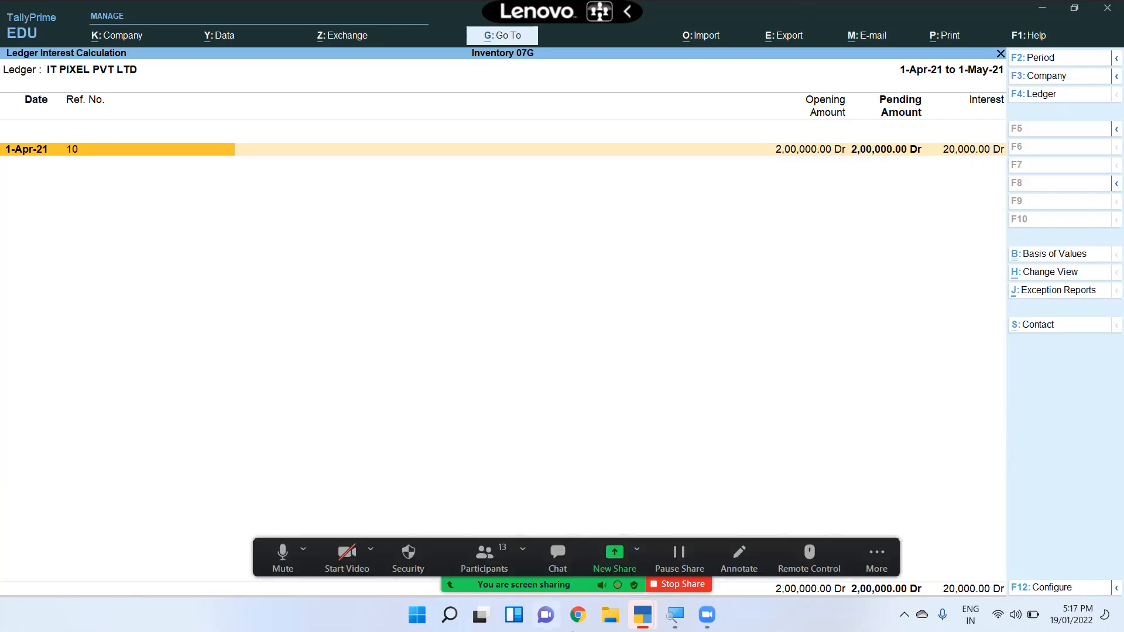
left_click(286, 551)
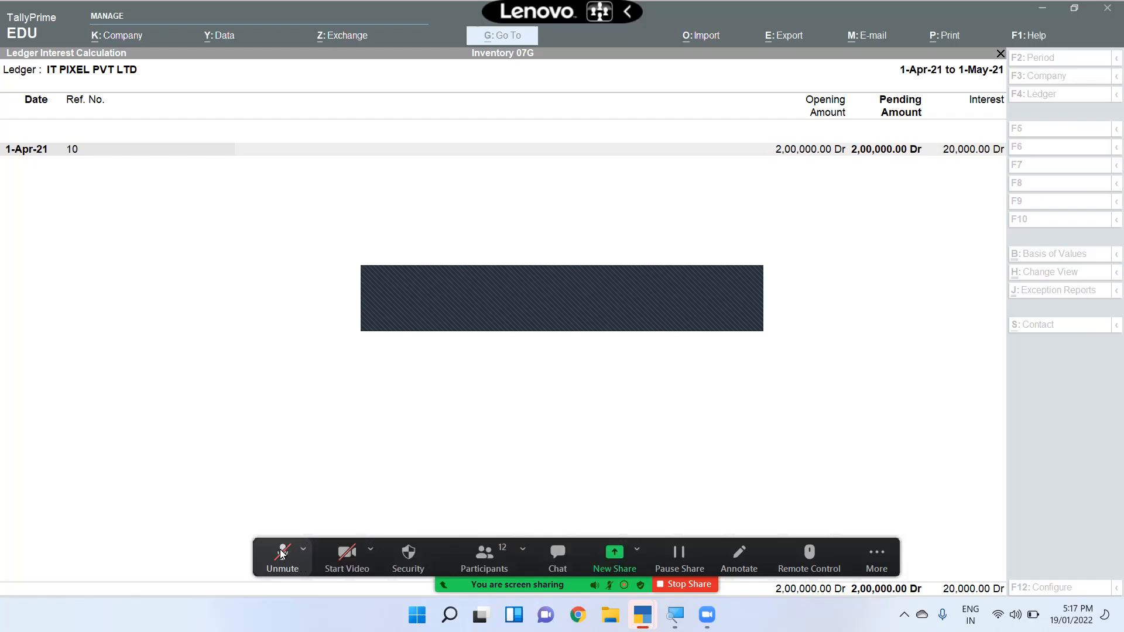
left_click(282, 554)
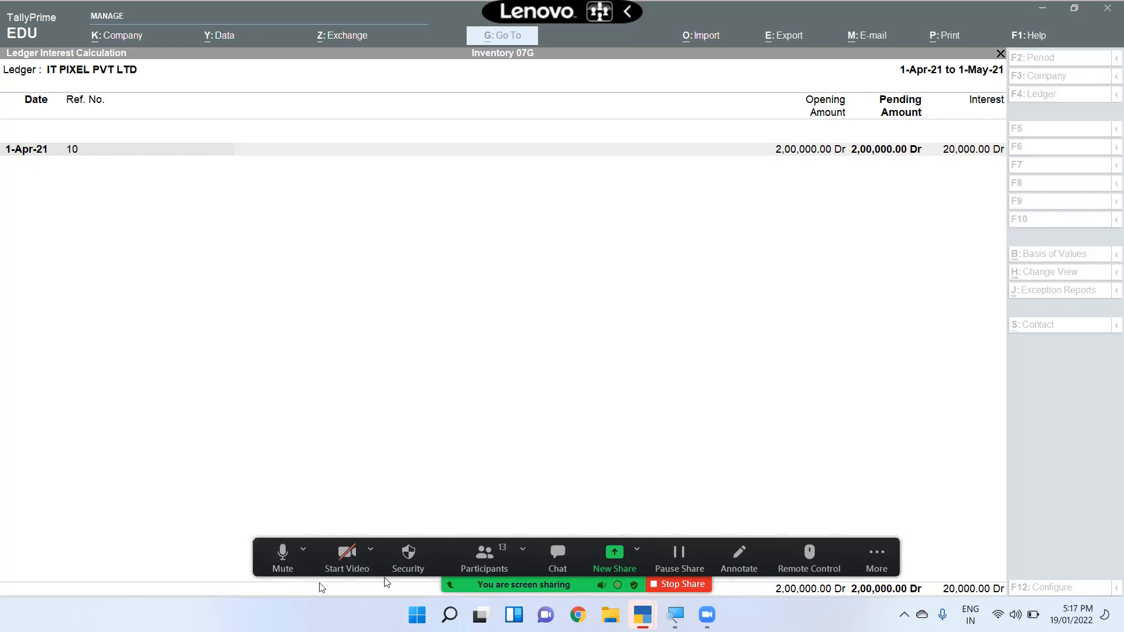
left_click(538, 391)
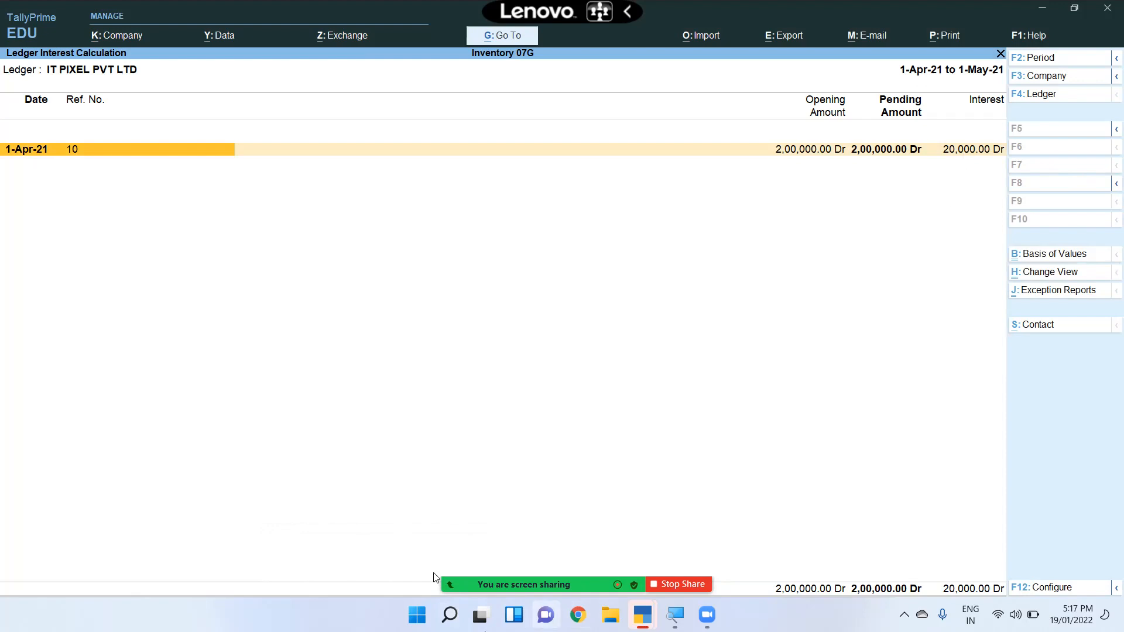
Leave the interest calculation reports and return to the Gateway of Tally
mouse_move(489, 576)
mouse_move(726, 568)
key("Escape")
key("Escape")
key("Escape")
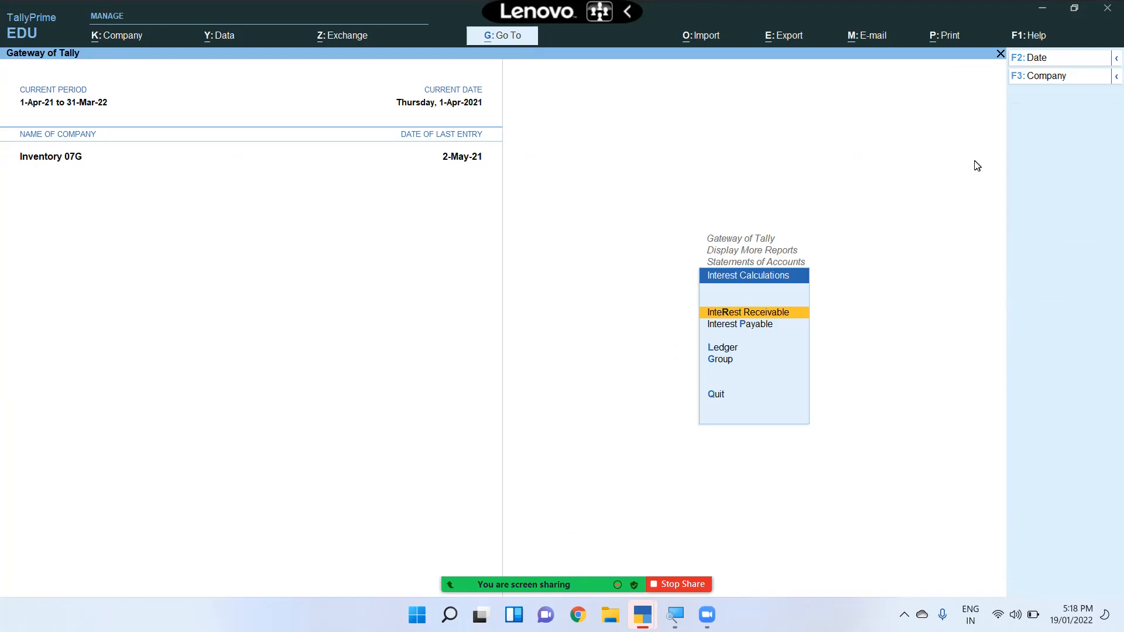
key("Escape")
key("Escape")
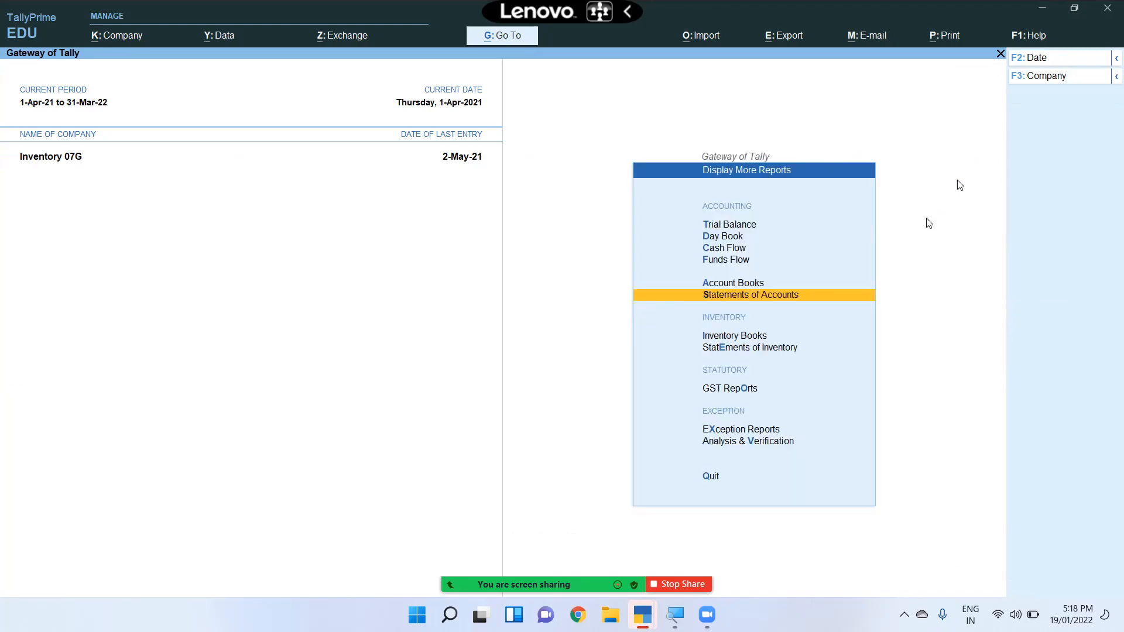
key("Escape")
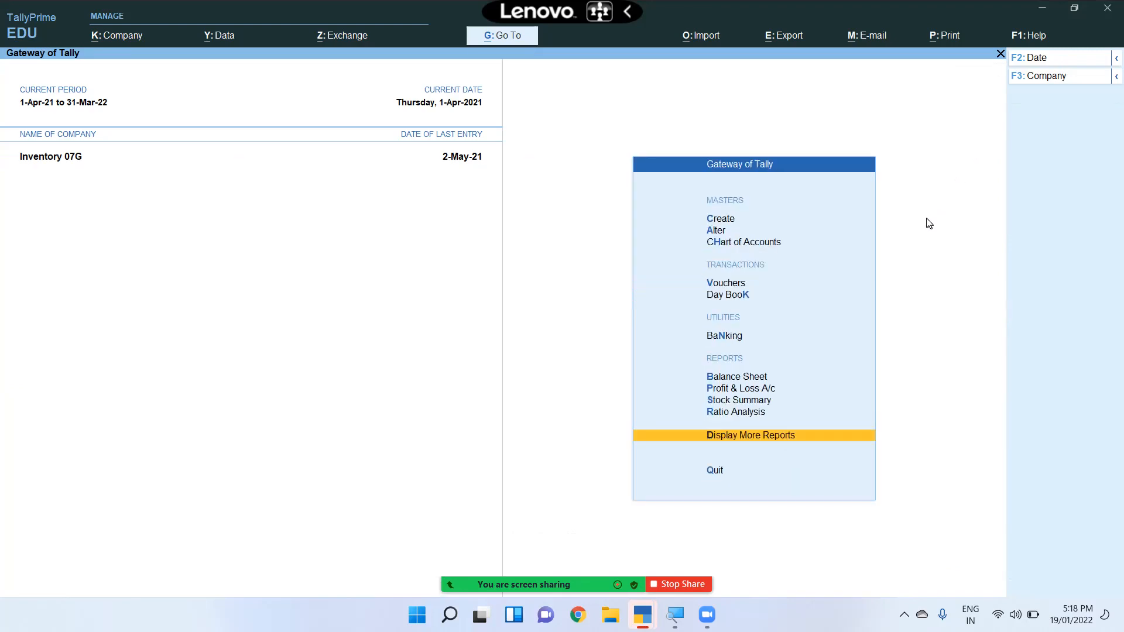
Open the Debit Note voucher type for alteration
key("Up")
key("Up")
key("Up")
key("Up")
key("Up")
key("Up")
key("Up")
key("Up")
key("Up")
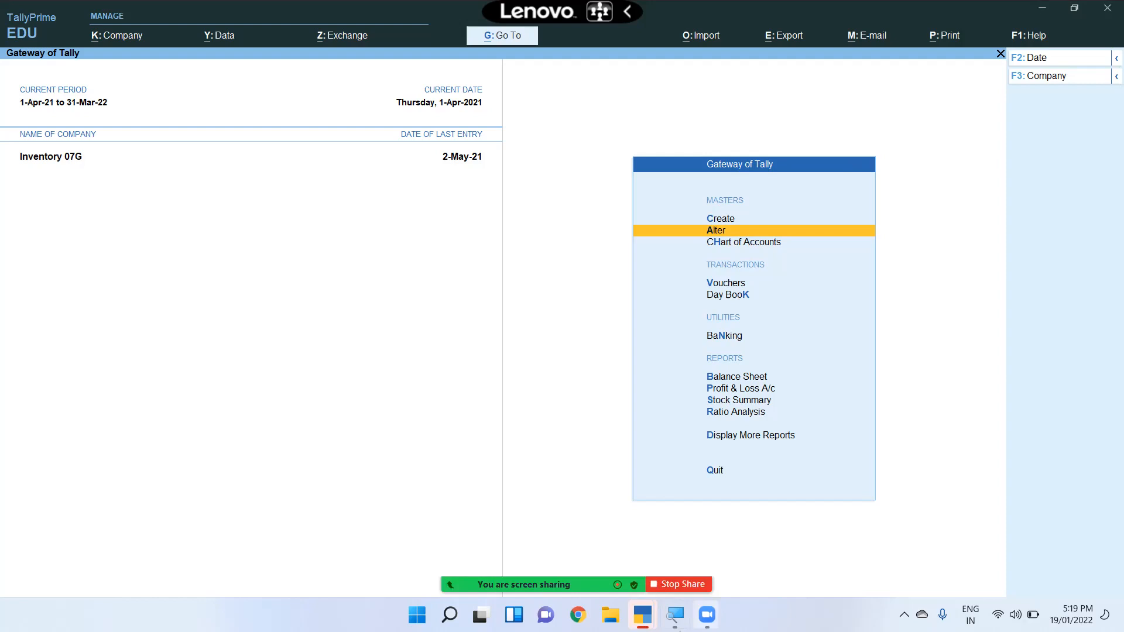
mouse_move(612, 575)
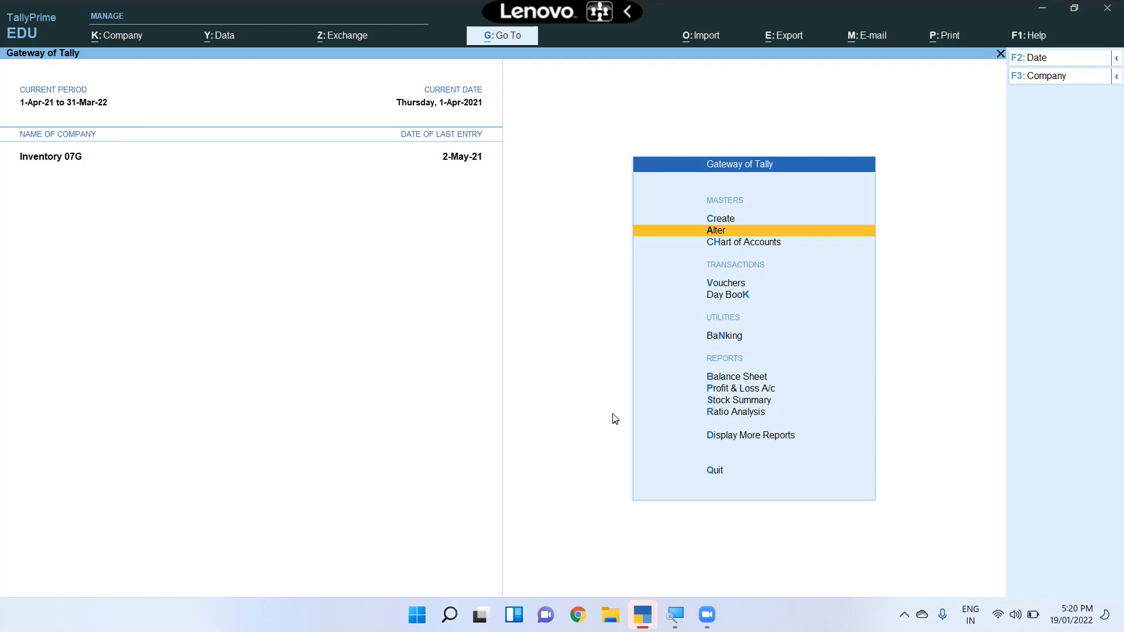
key("Return")
key("Down")
key("Down")
key("Down")
key("Down")
key("Down")
key("Down")
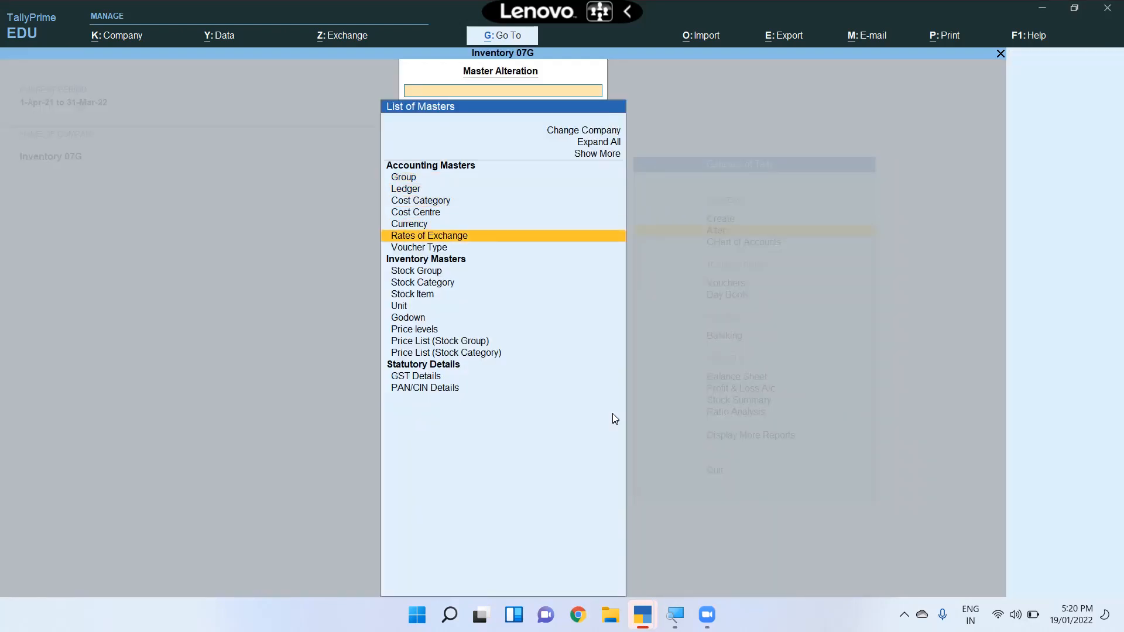
key("Return")
key("Down")
key("Down")
key("Down")
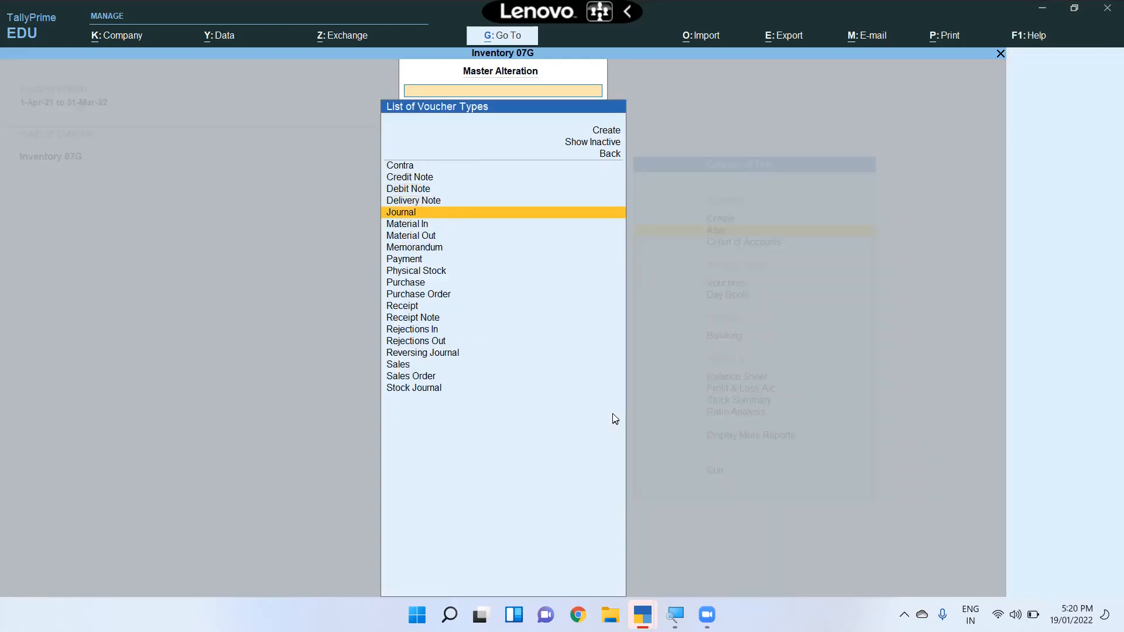
type("DEB")
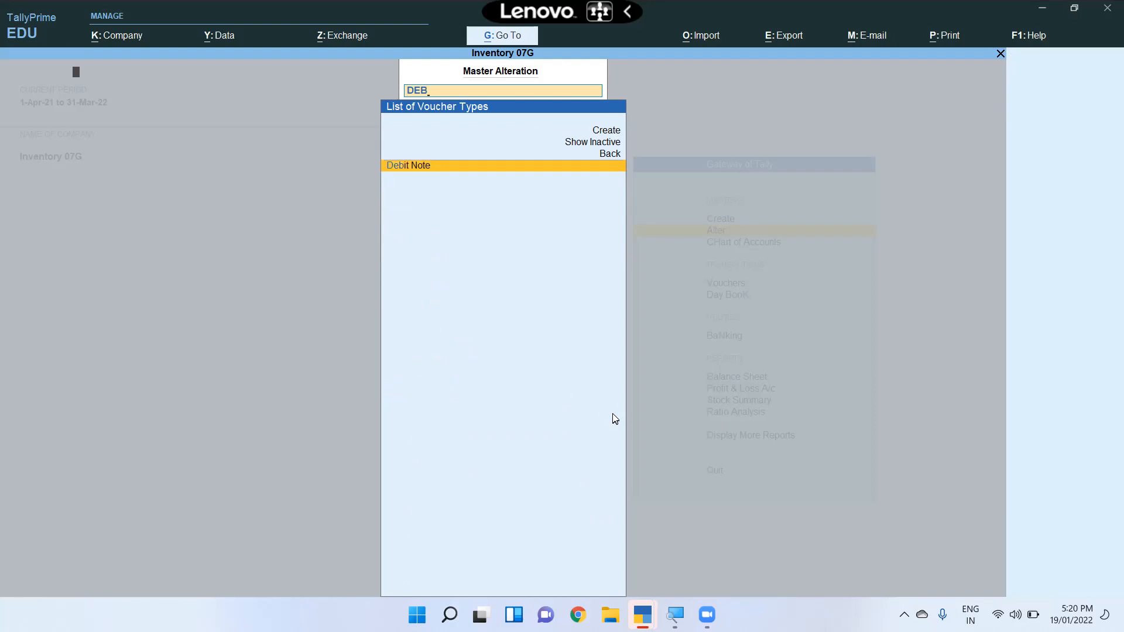
key("Return")
Add a class named INTST CAL to the Debit Note voucher type and set Use Class for Interest Accounting to Yes
key("Return")
key("Return")
key("Return")
key("Return")
key("Return")
key("Return")
key("Return")
key("Return")
key("Return")
key("Return")
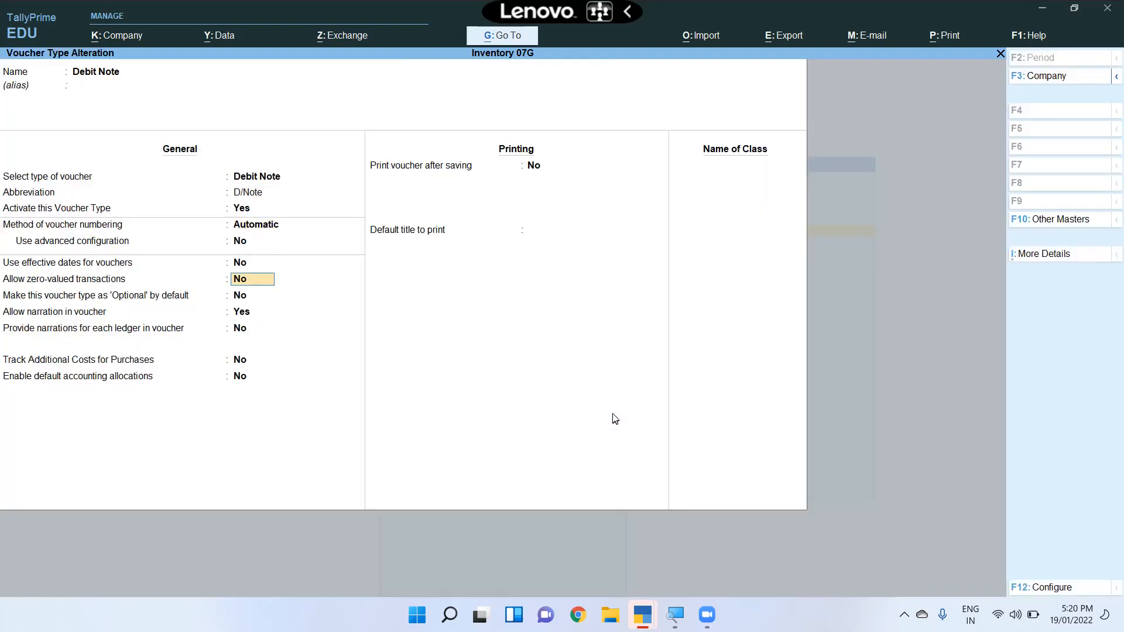
key("Return")
key("Return")
key("Return")
key("Return")
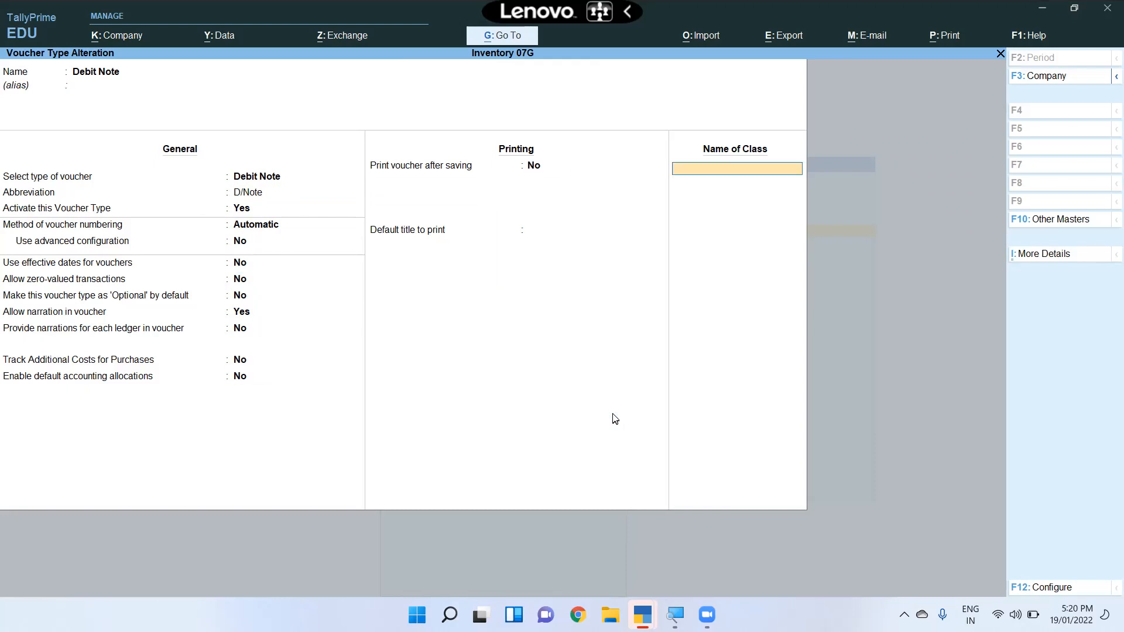
type("INTST CAL")
key("Return")
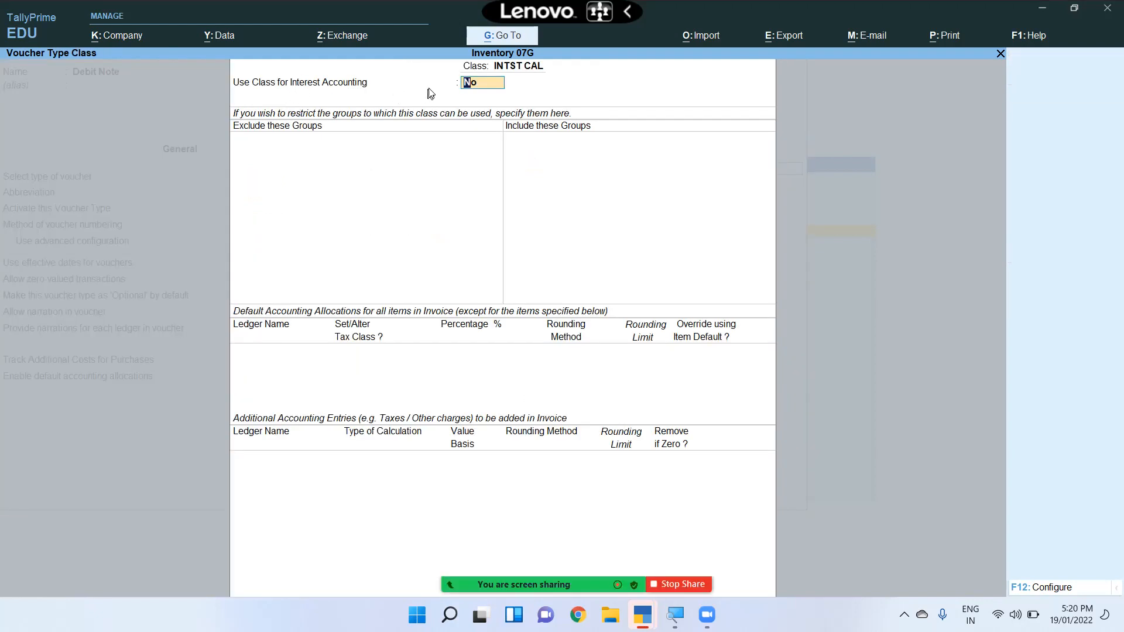
type("Y")
key("Return")
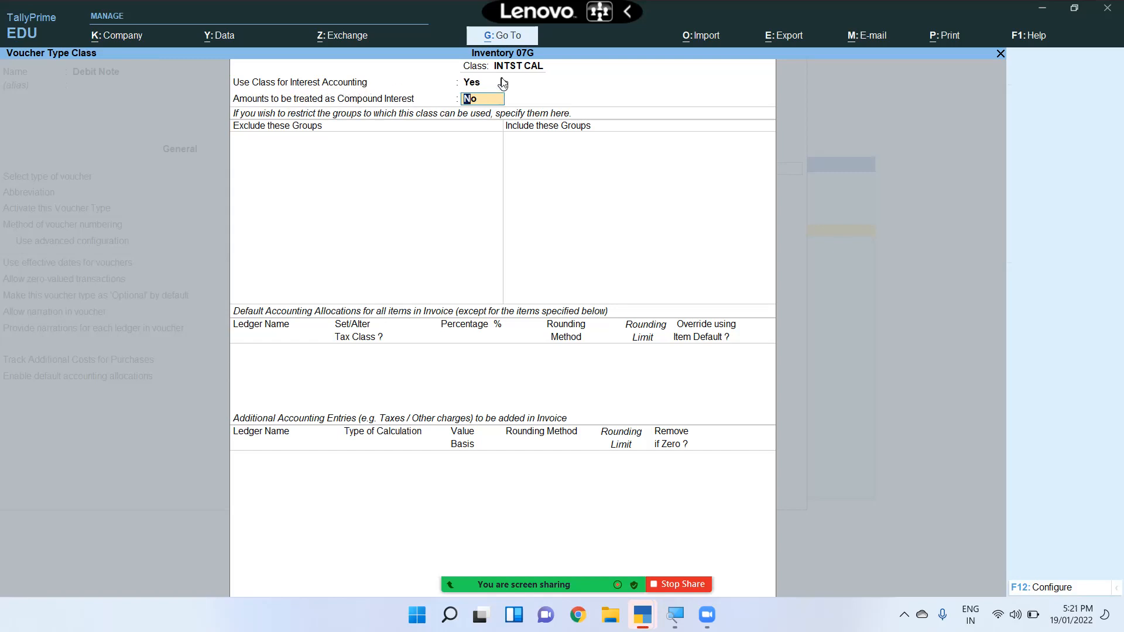
key("ctrl+a")
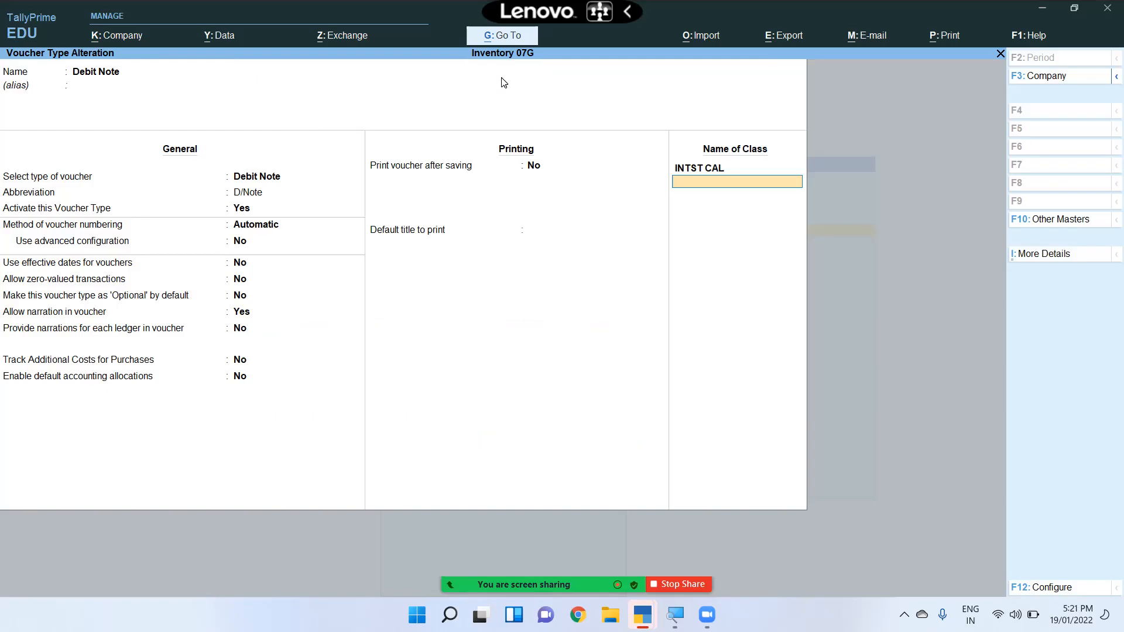
Recheck the INTST CAL class settings, save the Debit Note voucher type and return to the Gateway of Tally
left_click(718, 169)
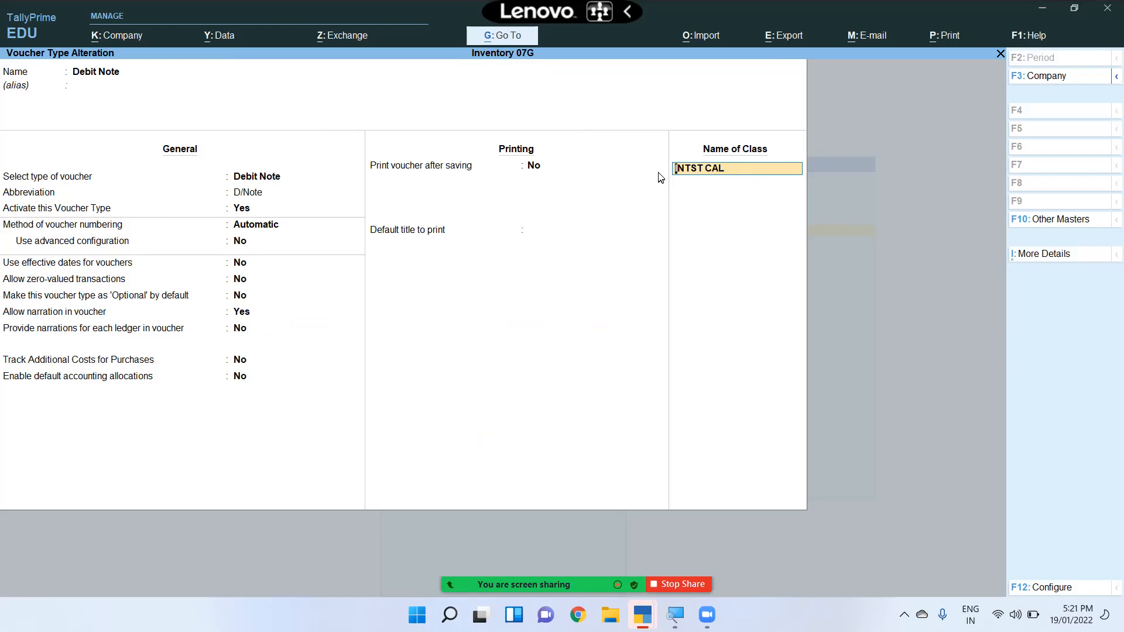
key("Return")
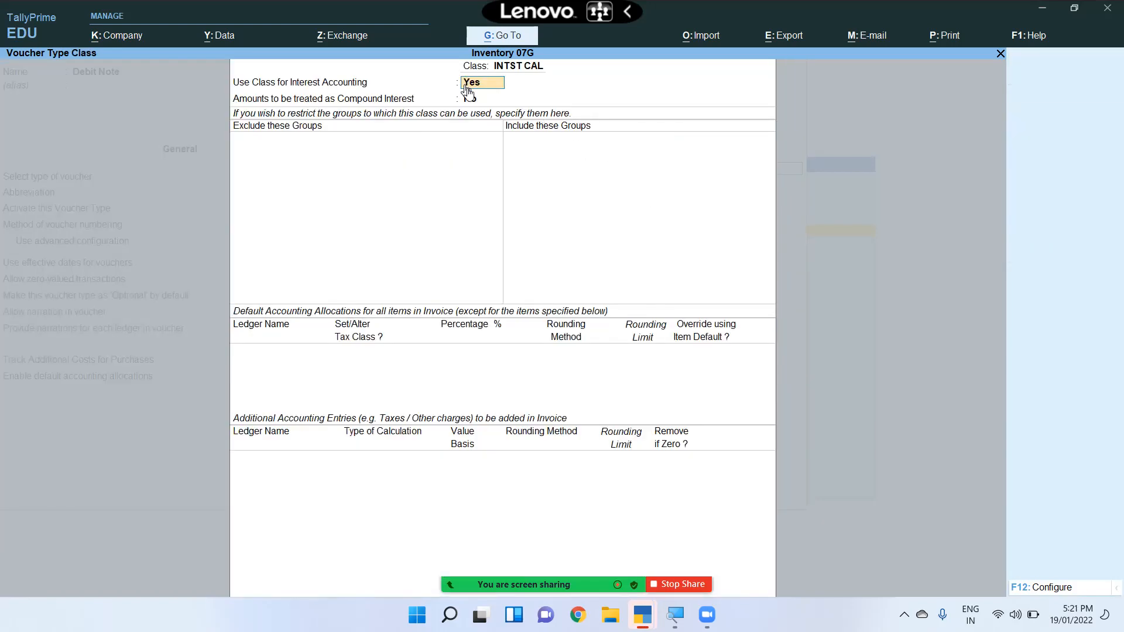
key("Return")
key("Return")
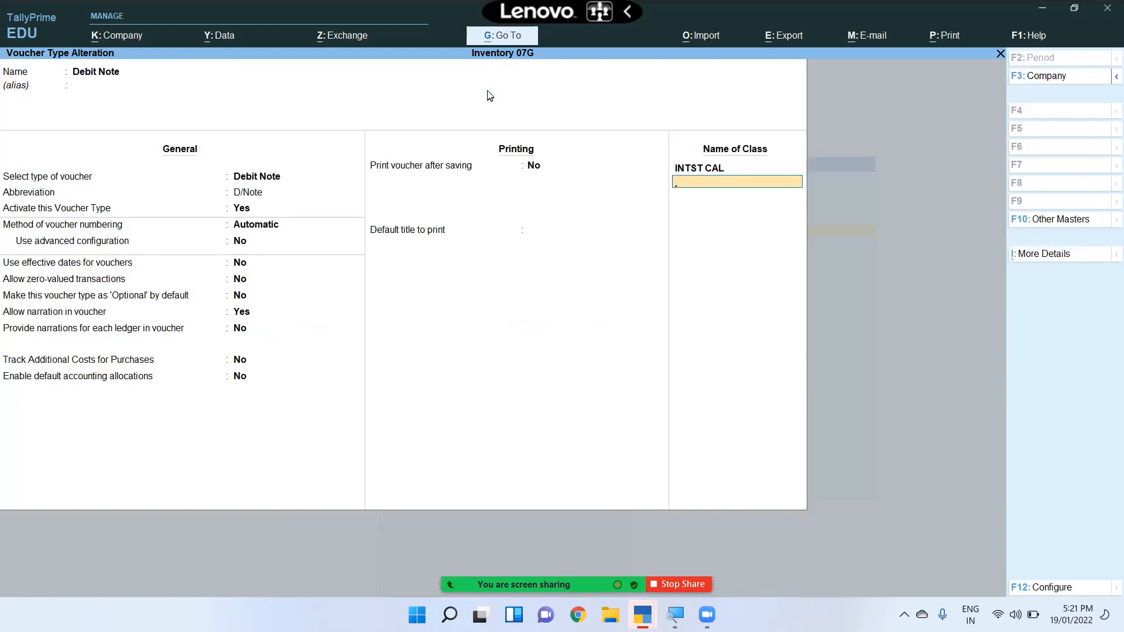
key("Return")
key("Return")
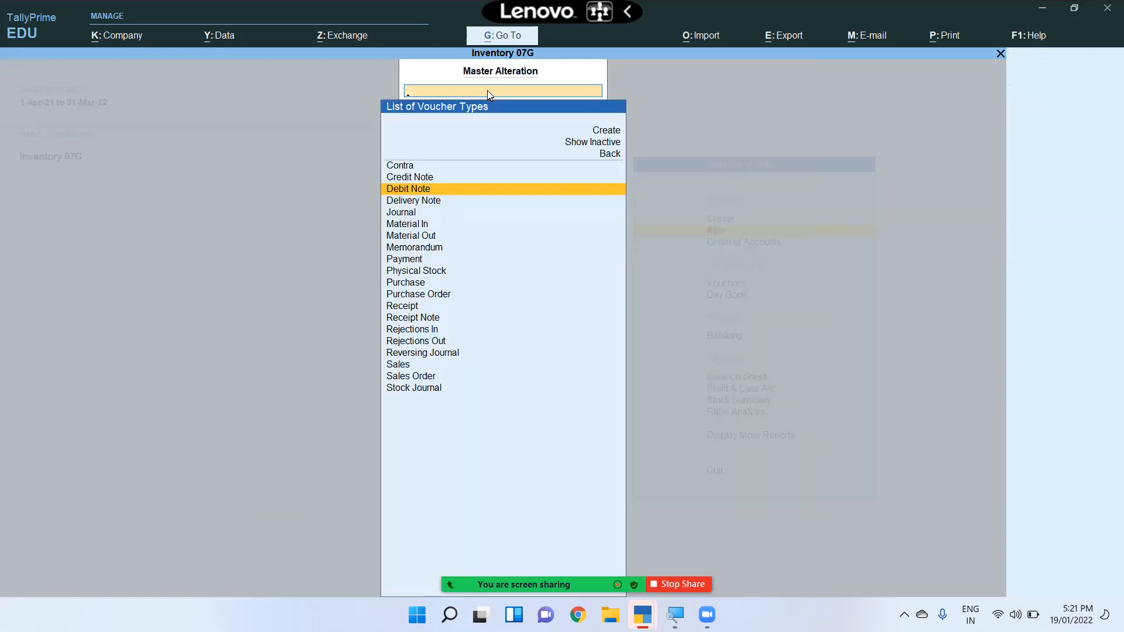
key("Escape")
key("Escape")
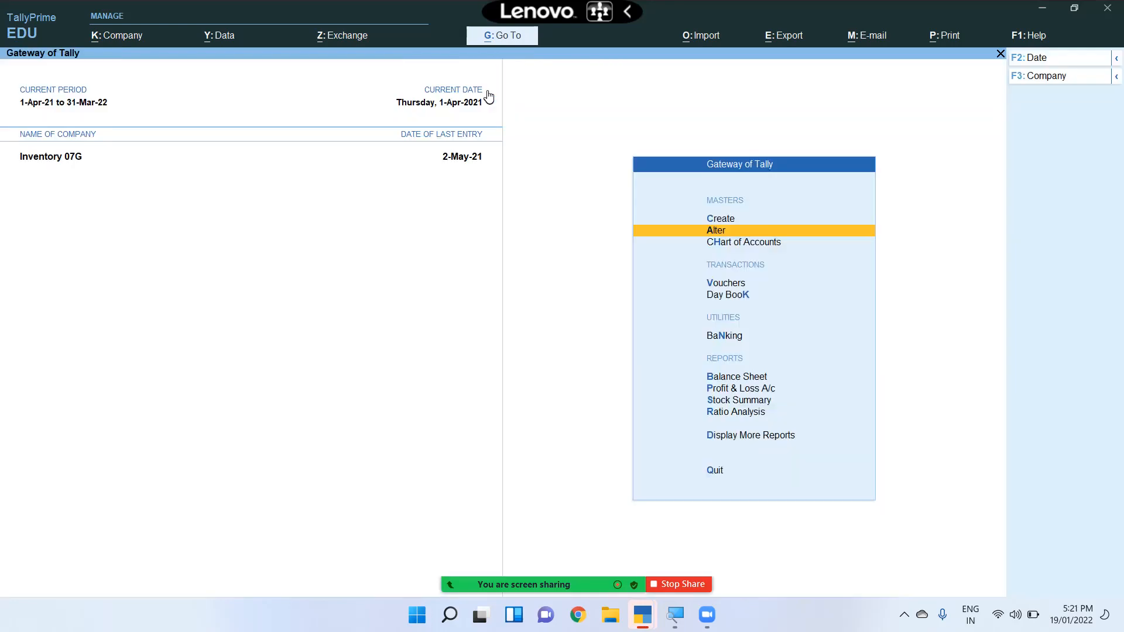
Start a new Debit Note voucher using the INTST CAL voucher class
key("Down")
key("Down")
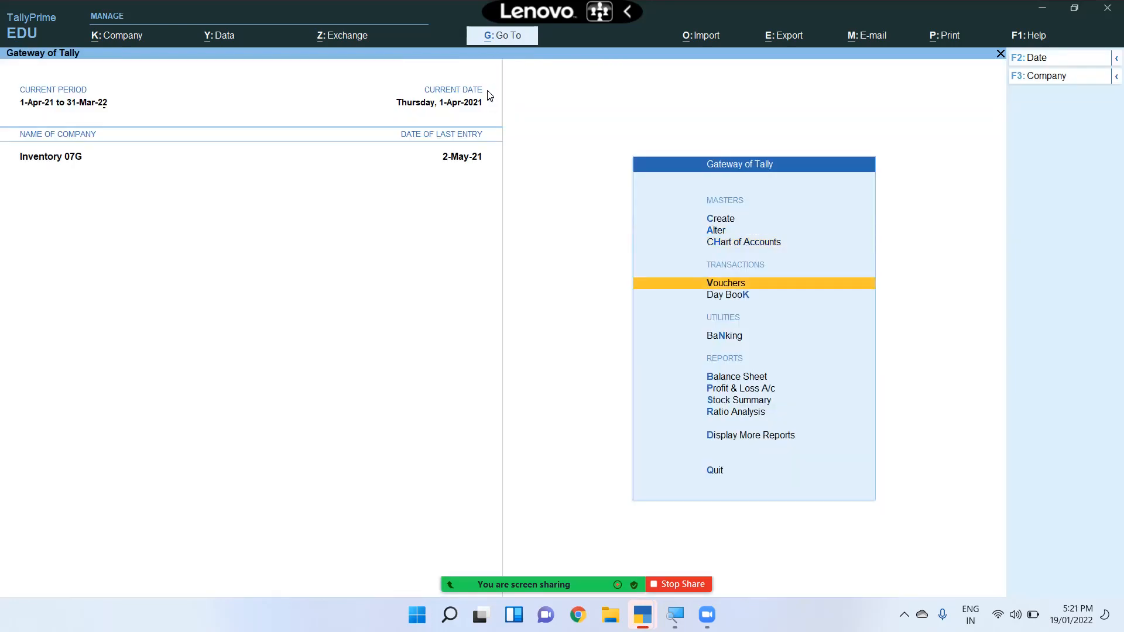
key("Return")
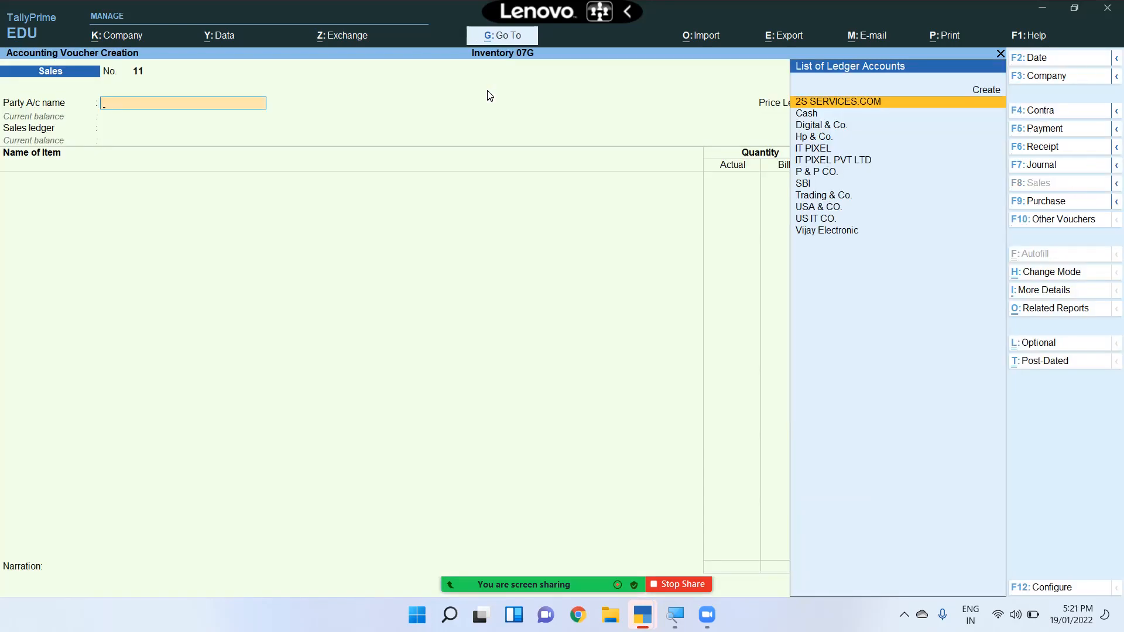
key("alt")
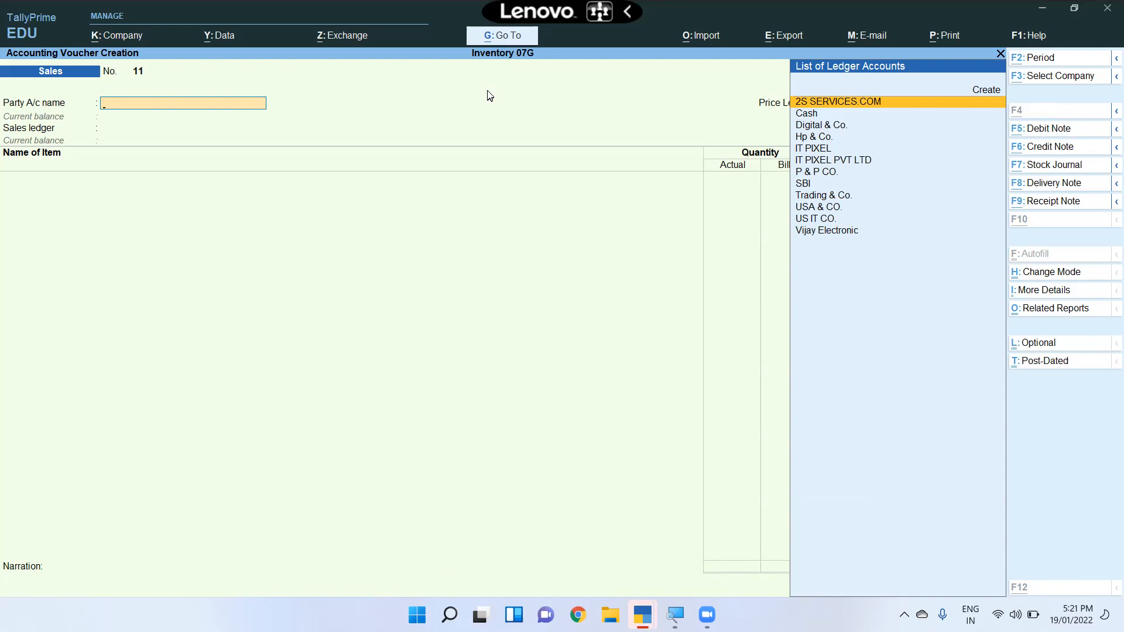
key("alt+F5")
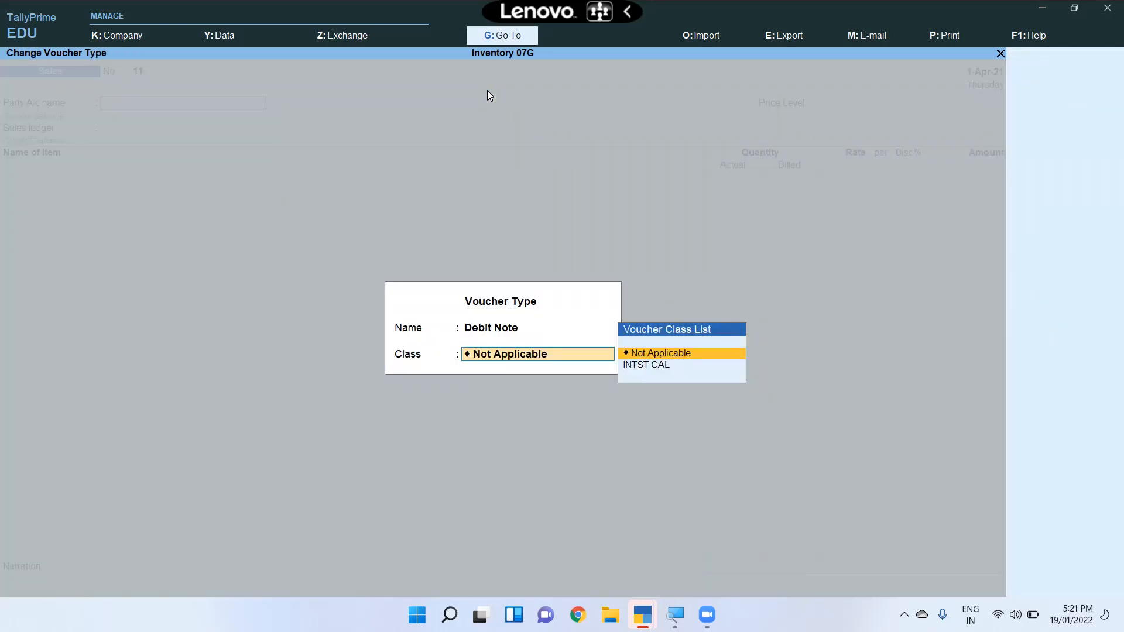
key("Down")
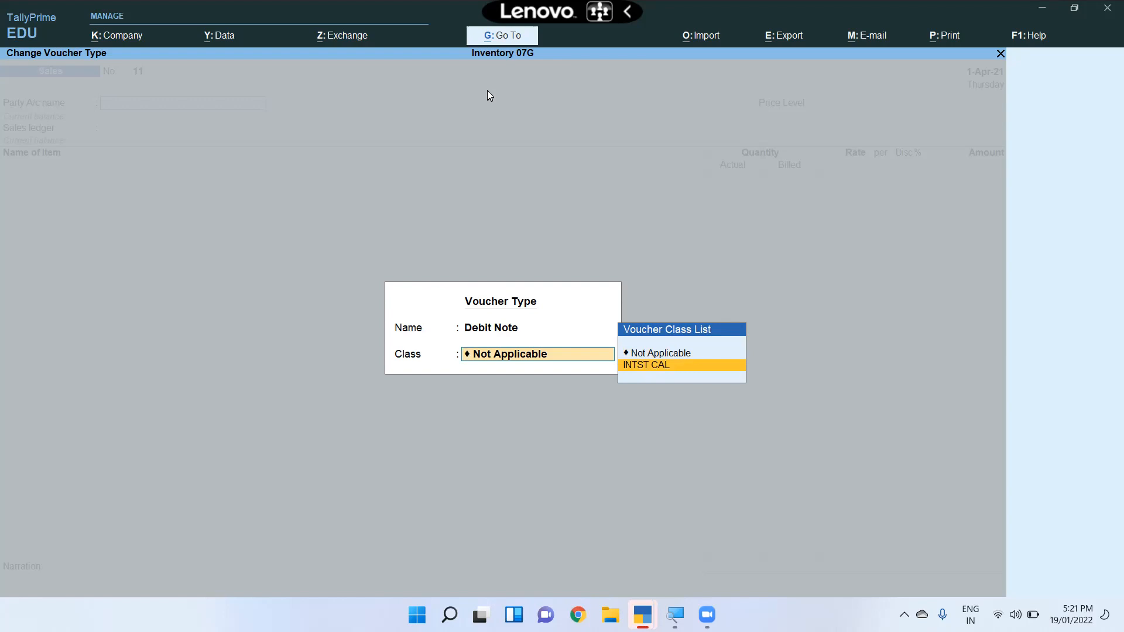
key("Return")
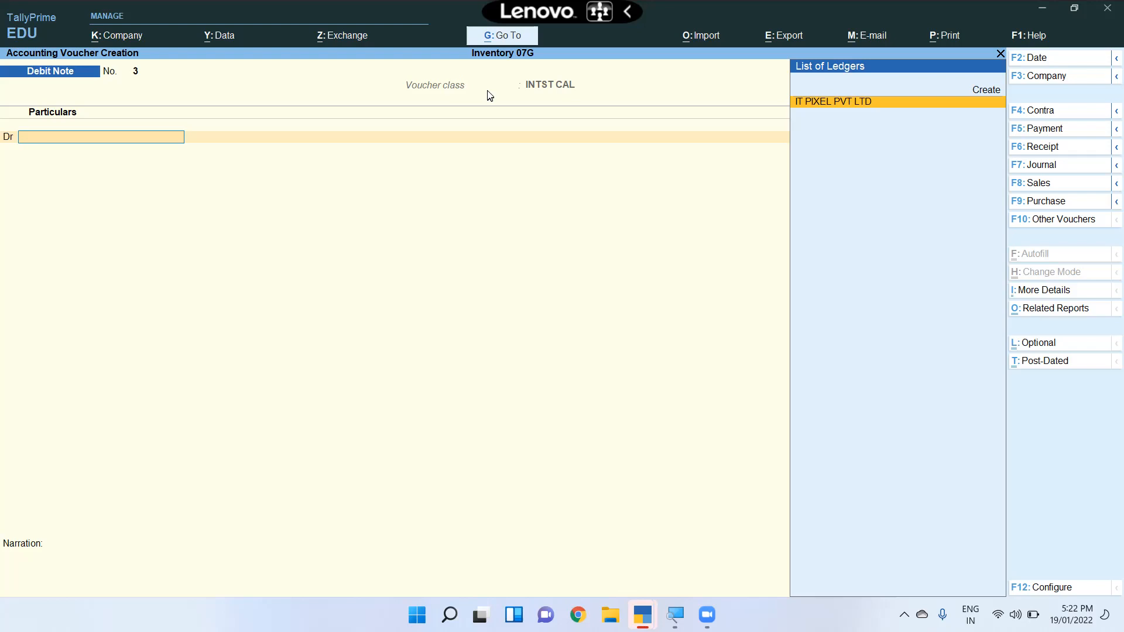
Choose IT PIXEL PVT LTD as the debit ledger and set the Debit Note's date to 1-Jun-21
key("Return")
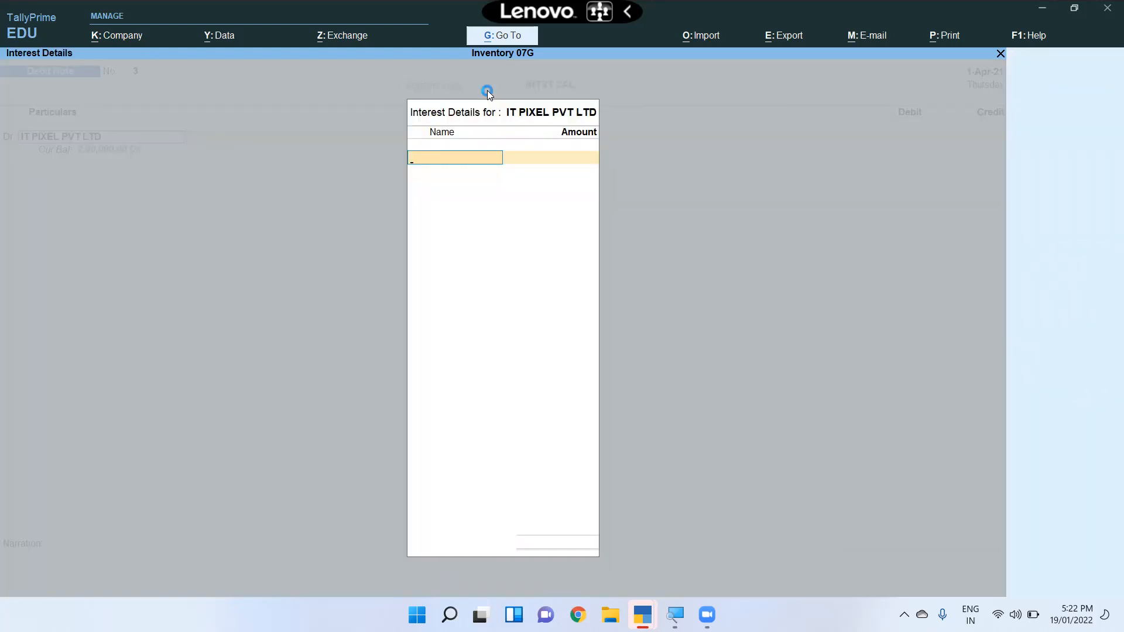
key("Escape")
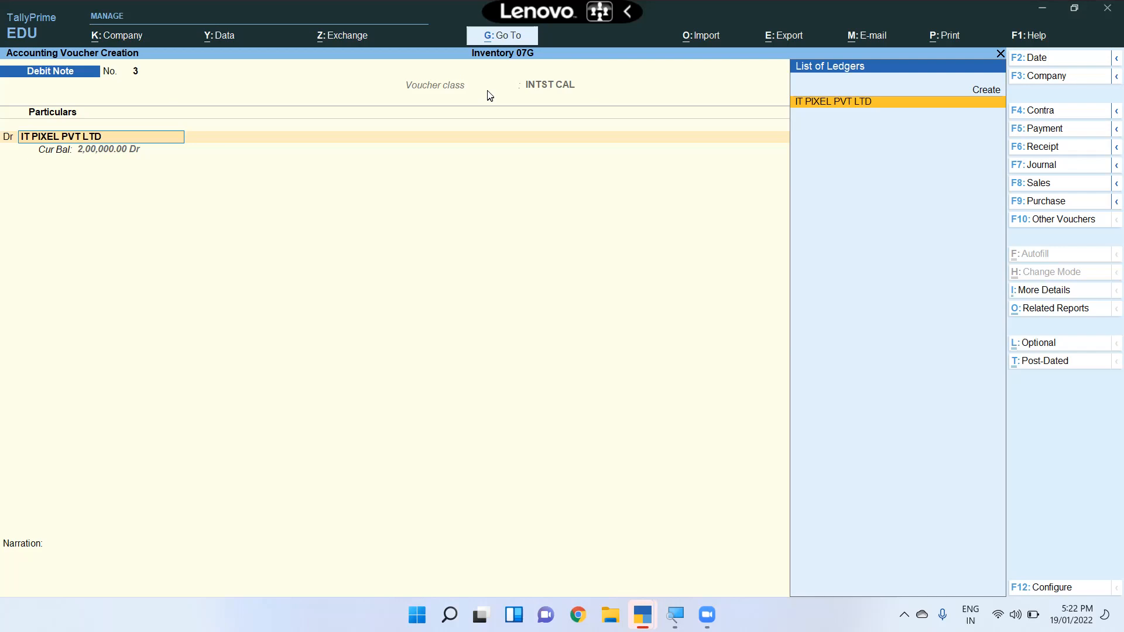
key("F2")
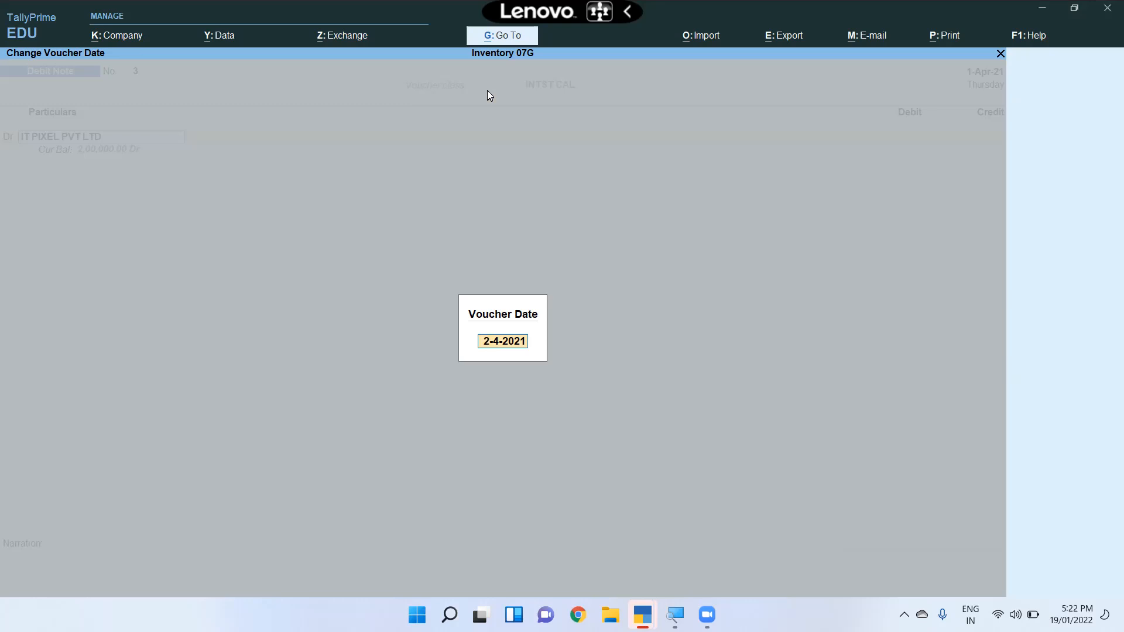
type("1/6")
key("Return")
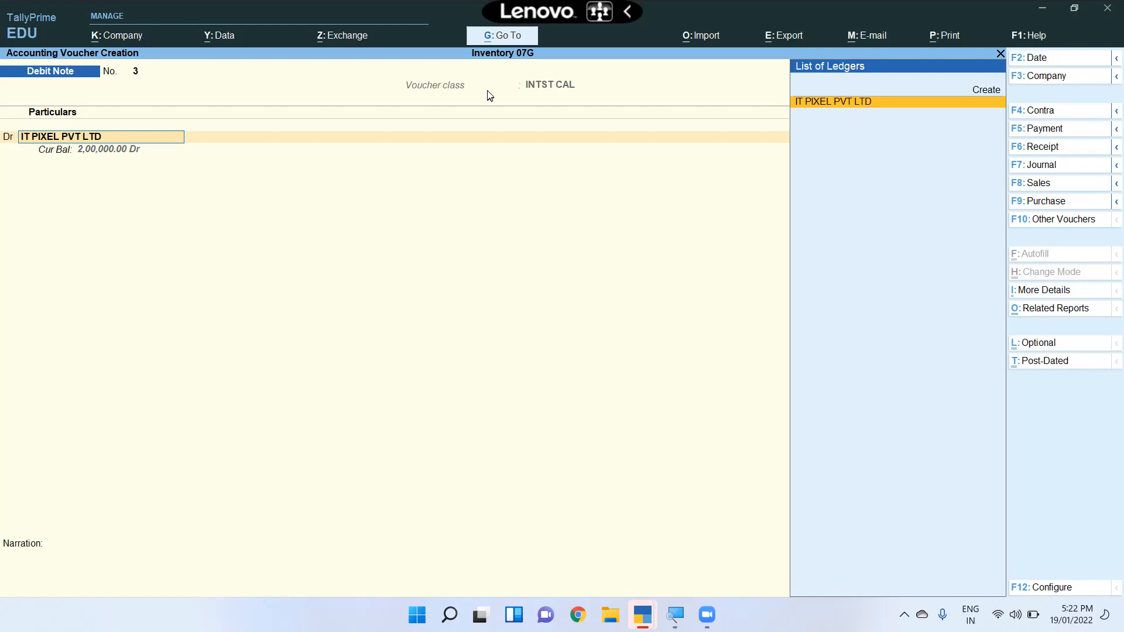
Charge the interest of 40,000.00 on bill 10 to IT PIXEL PVT LTD and end the interest bill list
key("Return")
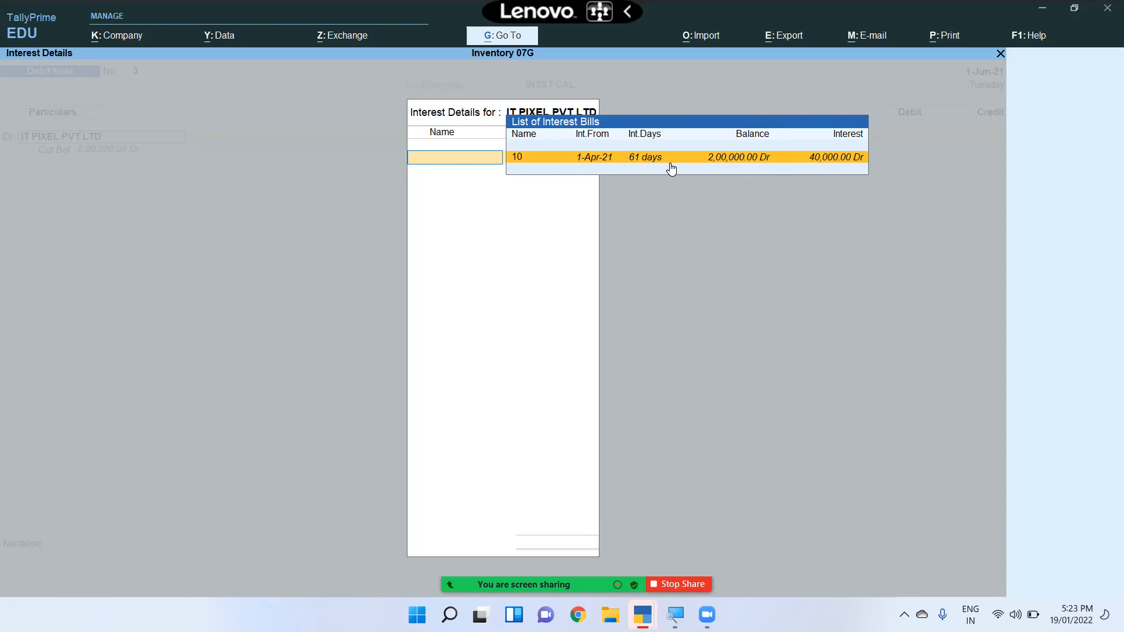
key("Return")
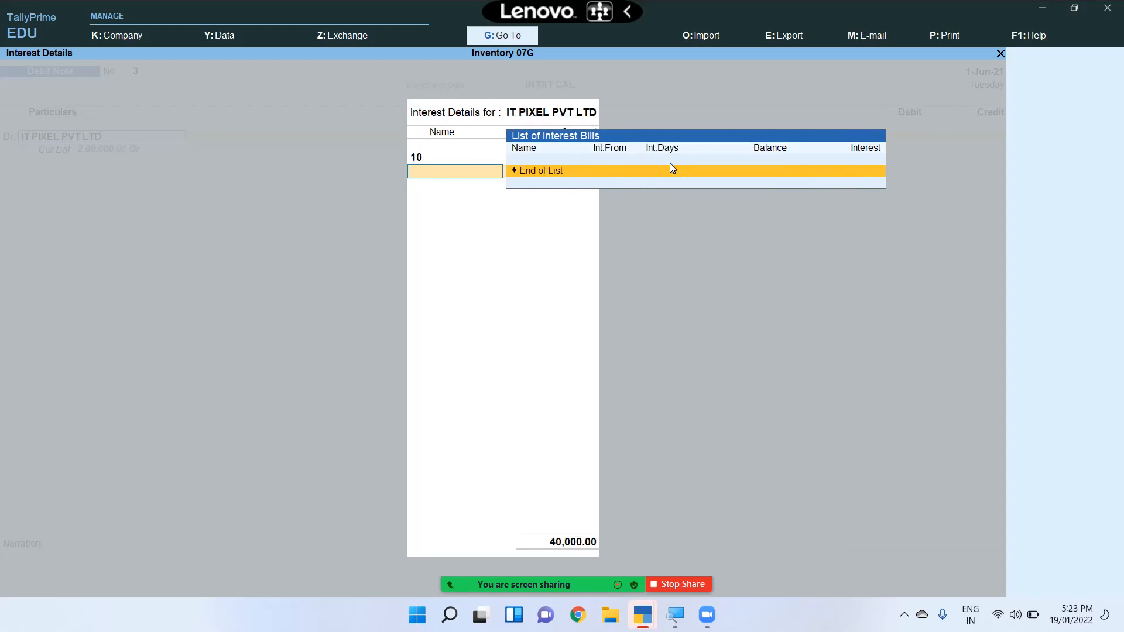
key("Return")
Accept the Debit Note's dispatch, original invoice and party details without adding any entries
key("Return")
key("Return")
key("Return")
key("Return")
key("Return")
key("Return")
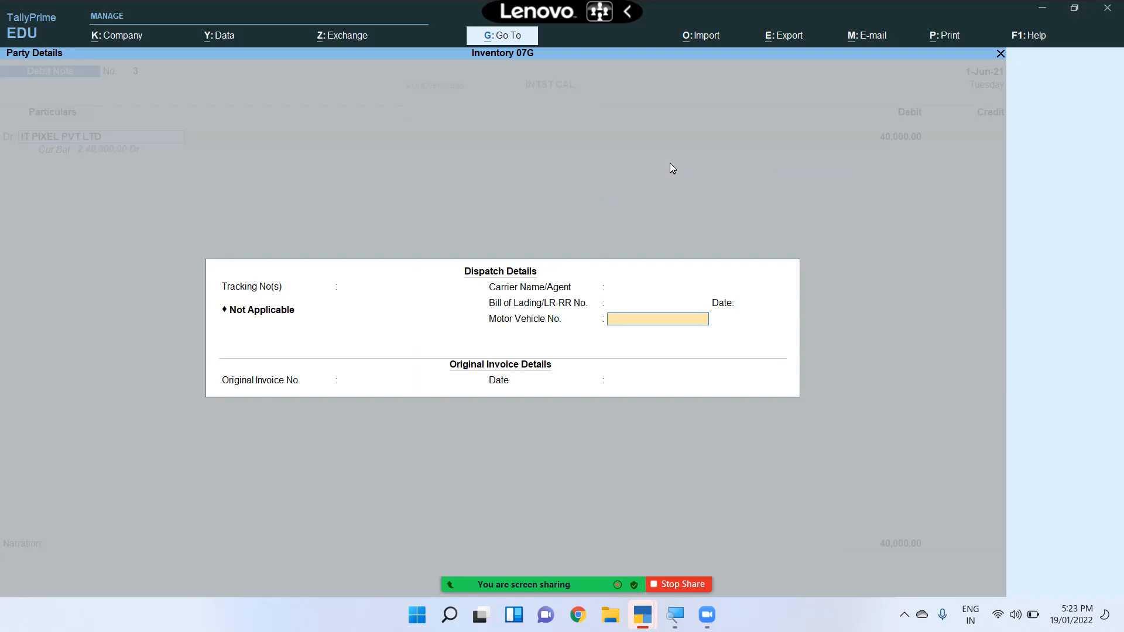
key("Return")
key("Return")
key("Return")
key("Return")
key("Return")
key("Return")
key("Return")
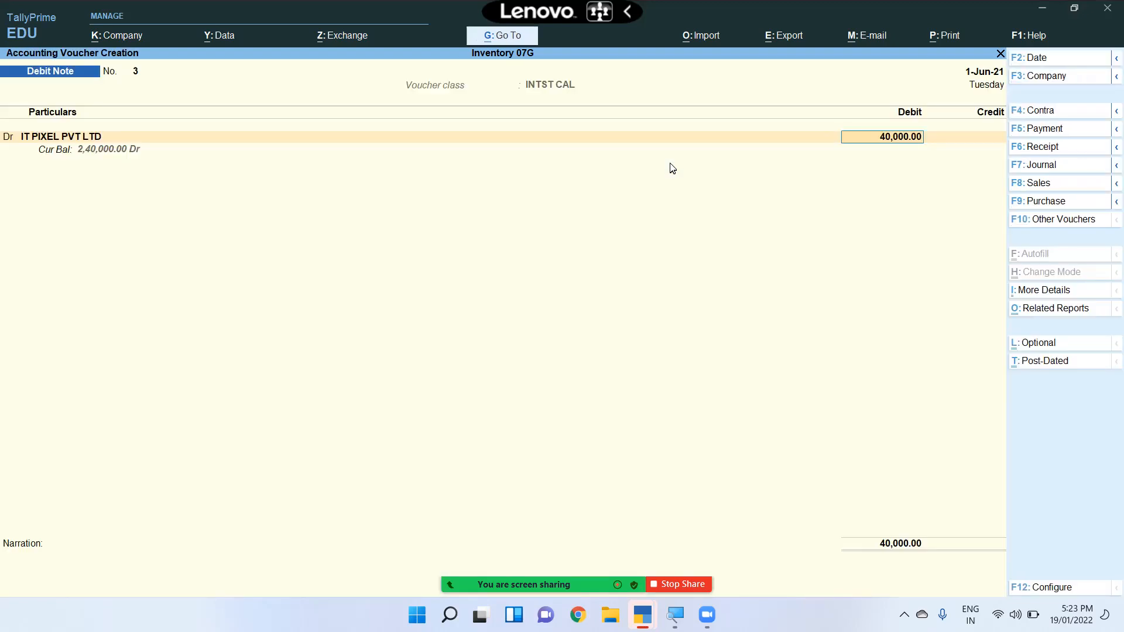
Record the 40,000.00 debit as New Ref 3, with interest at 10% per Calendar Month on Debit Balances Only
key("Return")
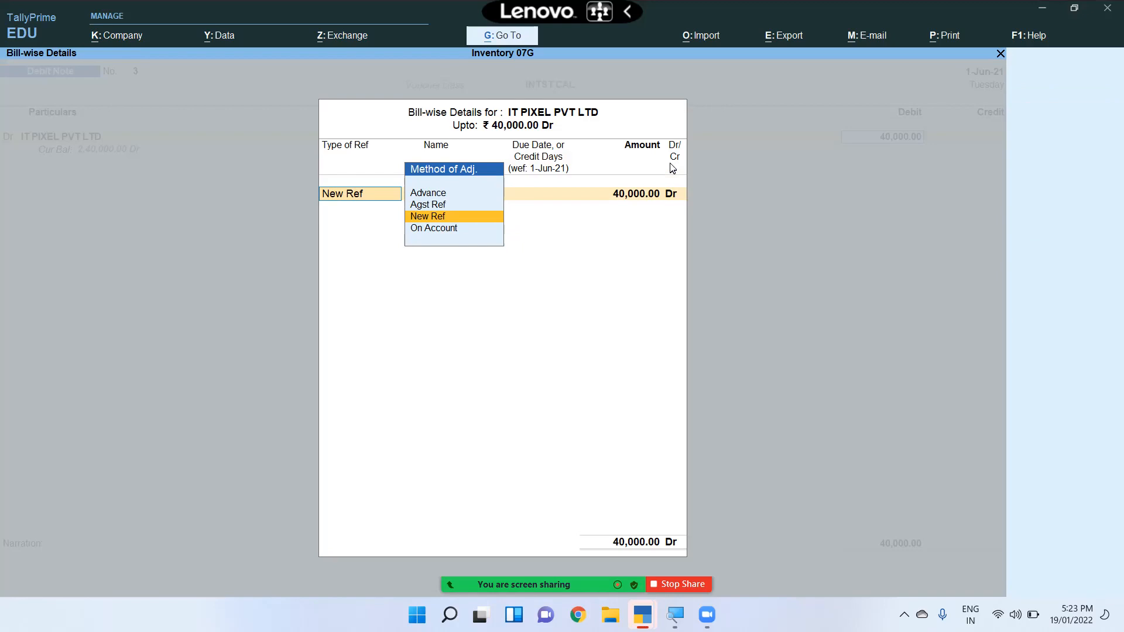
key("Return")
key("Return")
key("Return")
key("Return")
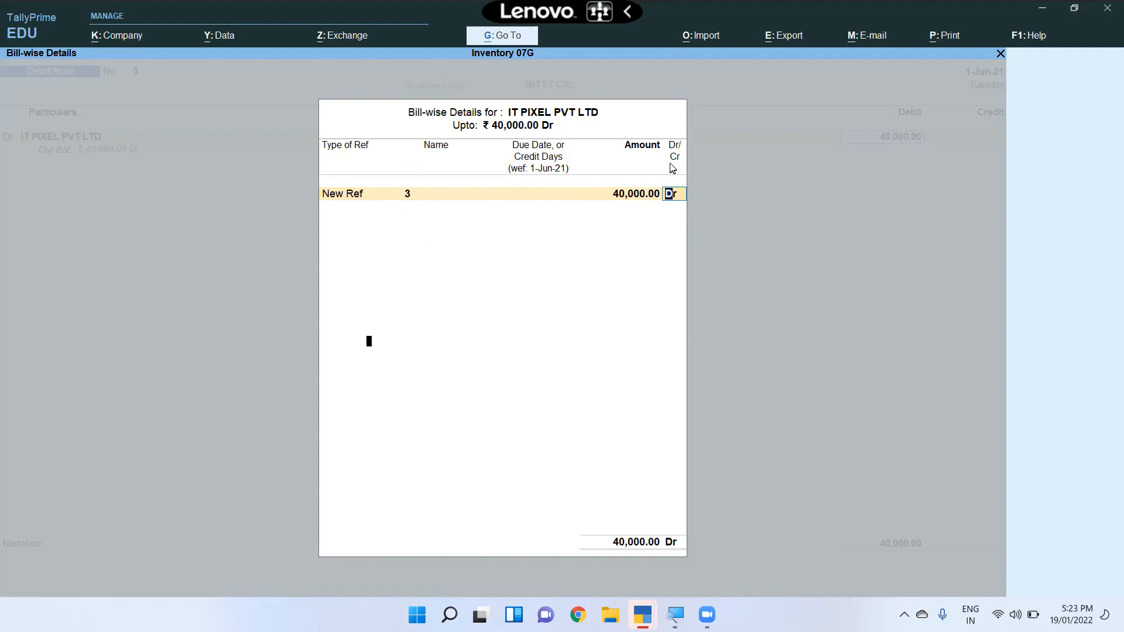
key("Return")
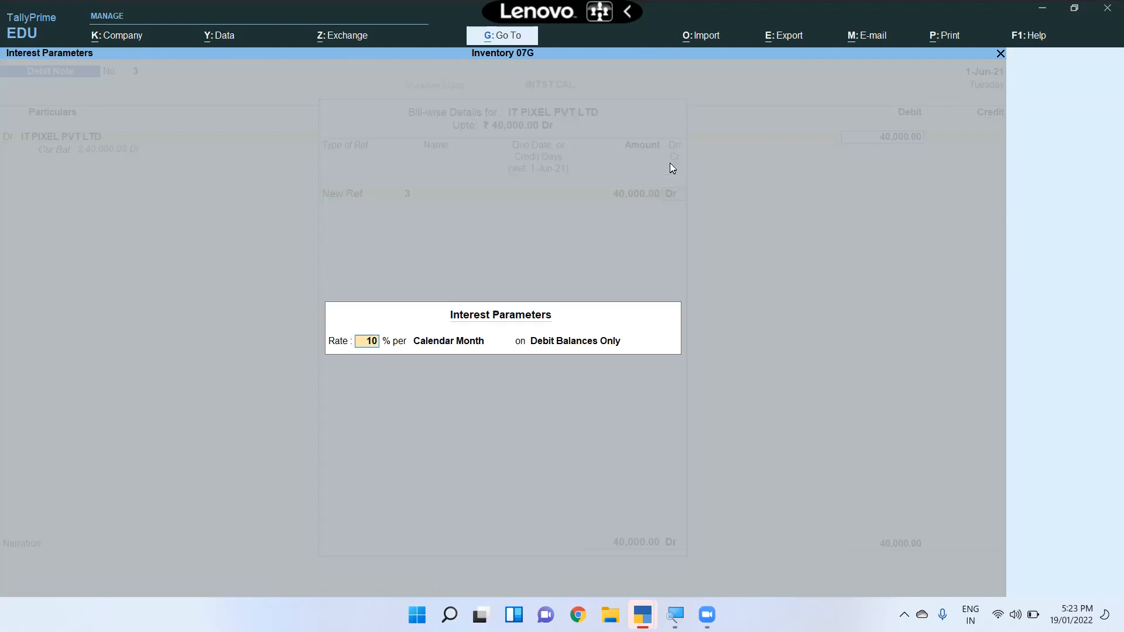
key("Return")
key("Return")
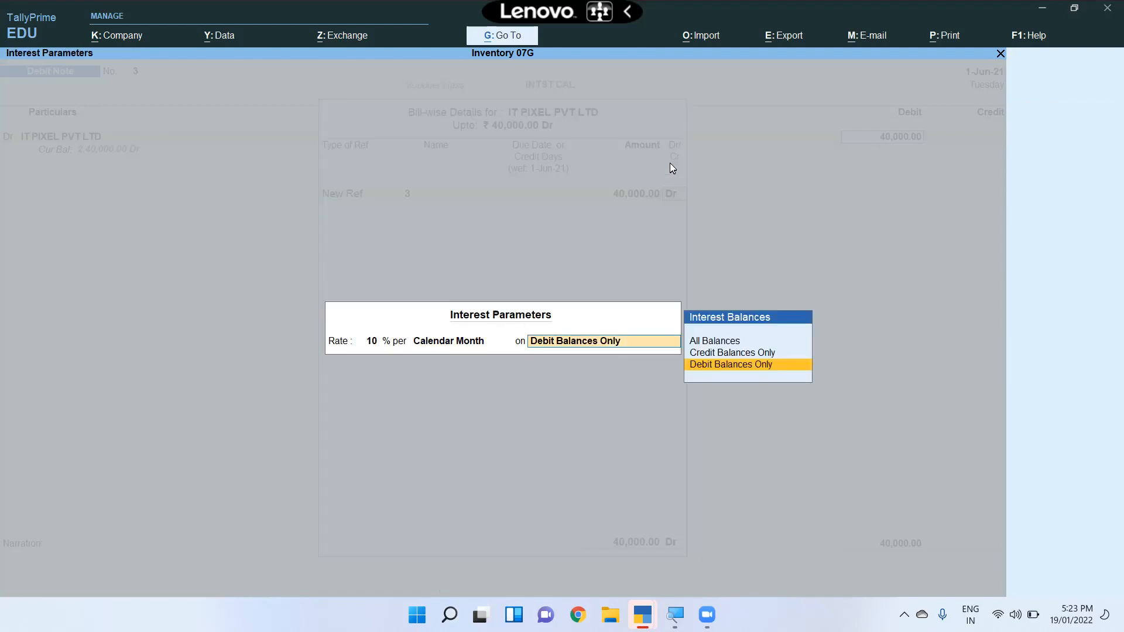
key("Return")
key("Return")
Begin a new ledger for the credit line from within the voucher and name it INTEREST RECEIVABLE A/C
key("BackSpace")
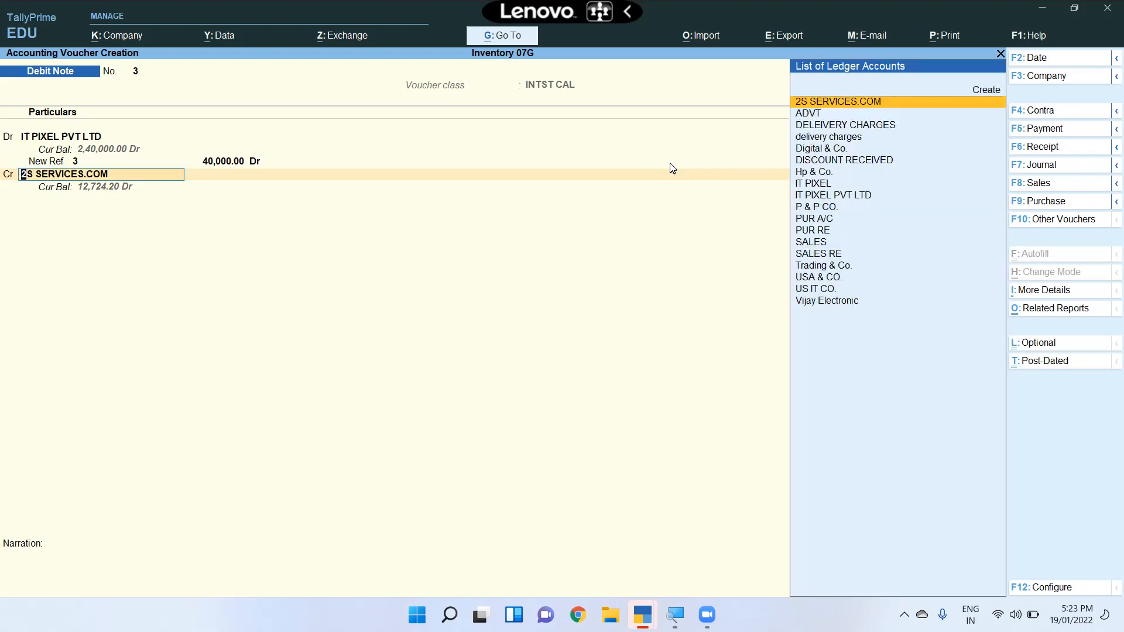
key("alt")
key("alt+c")
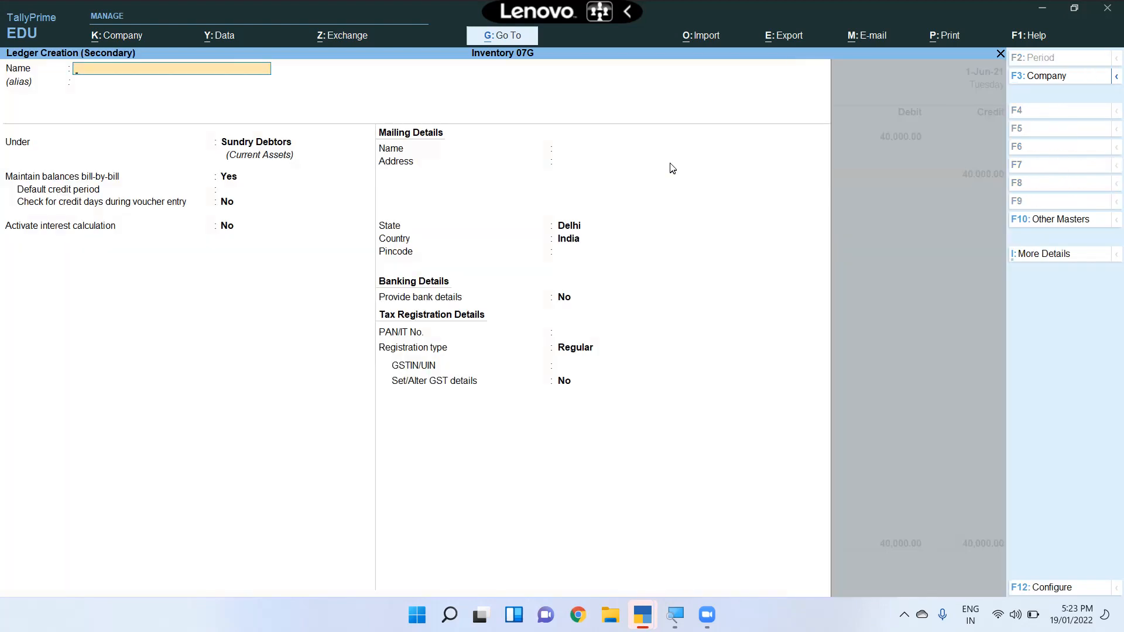
type("INTEREST RECEIVA")
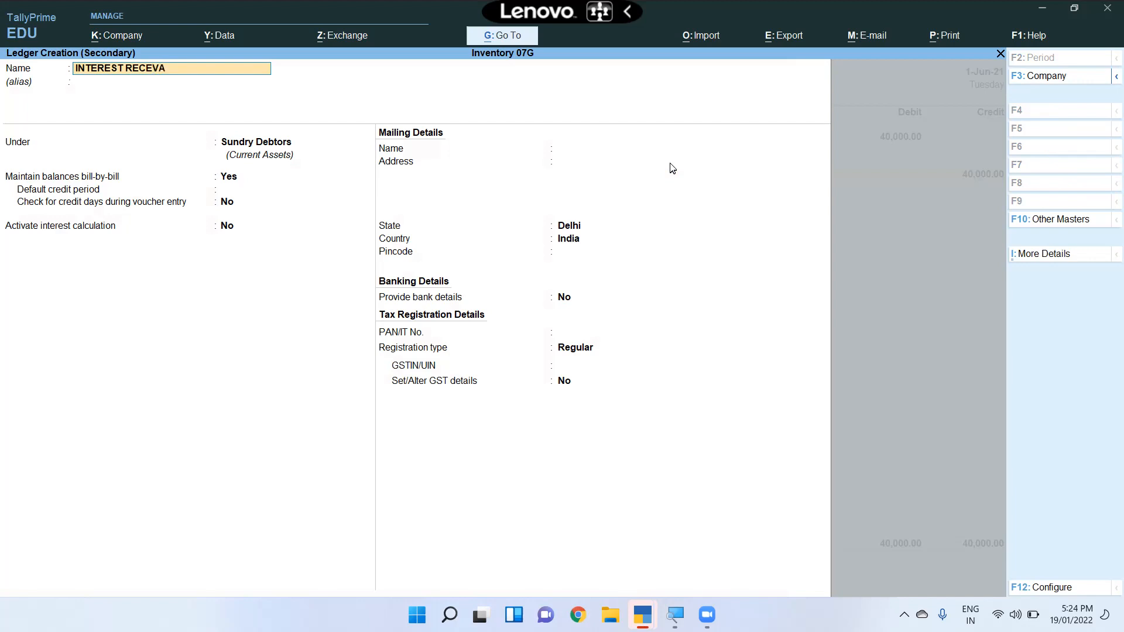
key("BackSpace")
key("BackSpace")
type("IABLE")
key("BackSpace")
key("BackSpace")
key("BackSpace")
key("BackSpace")
key("BackSpace")
type("IVABLE A/C")
key("Return")
Place the new interest ledger under Indirect Incomes and save it
key("BackSpace")
type("I")
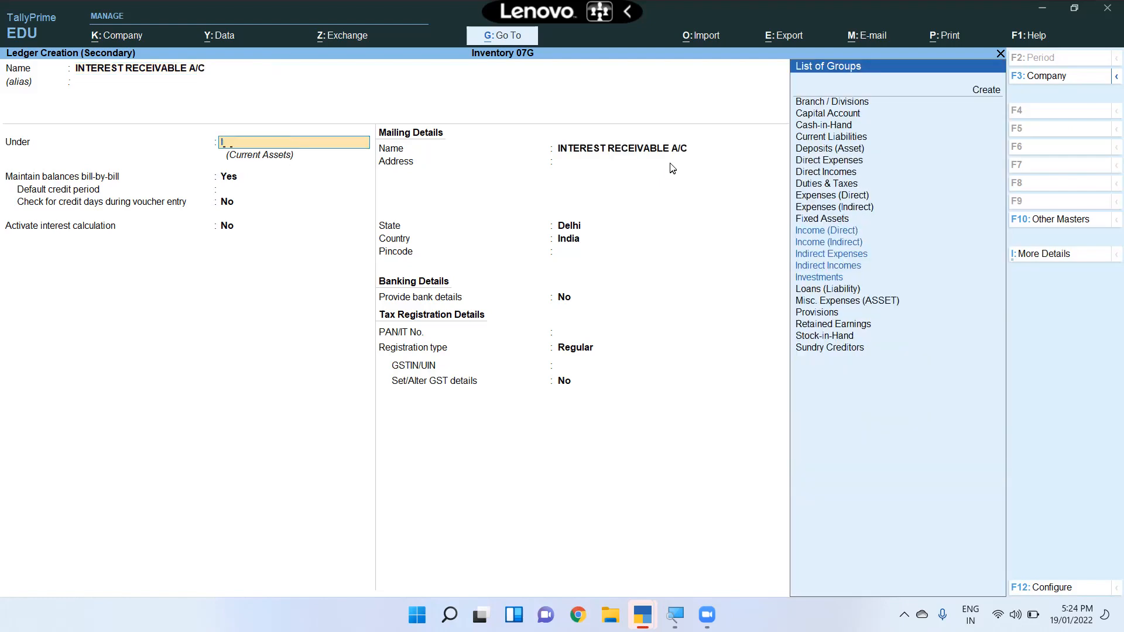
type("N")
key("Down")
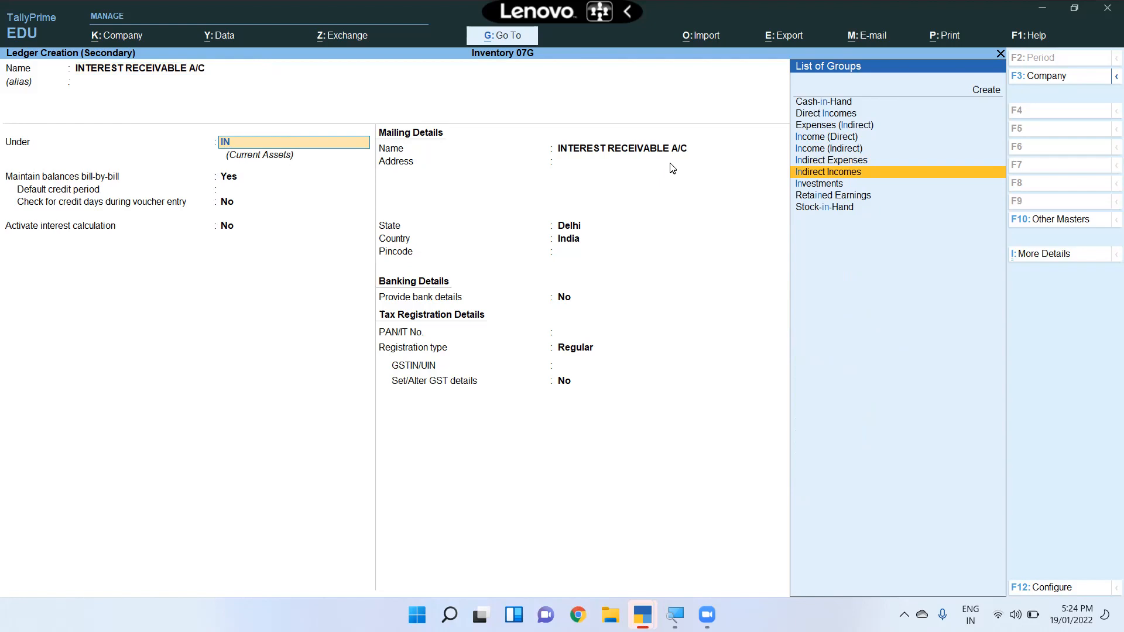
left_click(670, 165)
key("Return")
key("ctrl+a")
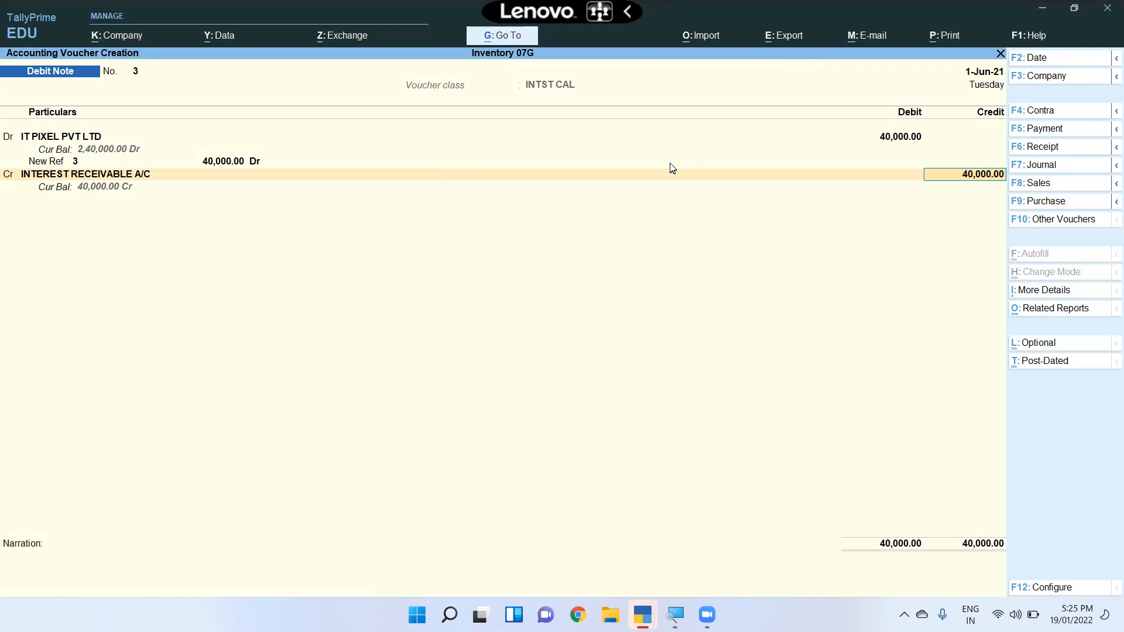
Allocate the 40,000.00 credit to the 3RD PARTY WEBSITE cost centre under DIGITAL ADVT and save the Debit Note
key("Return")
key("Return")
key("Return")
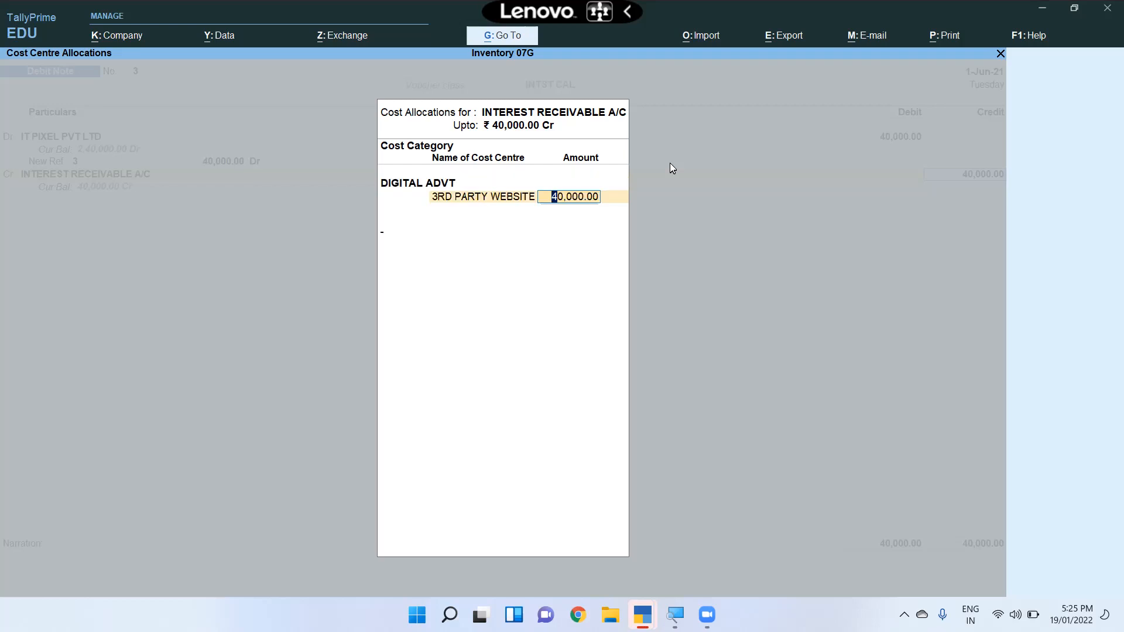
key("Return")
key("Return")
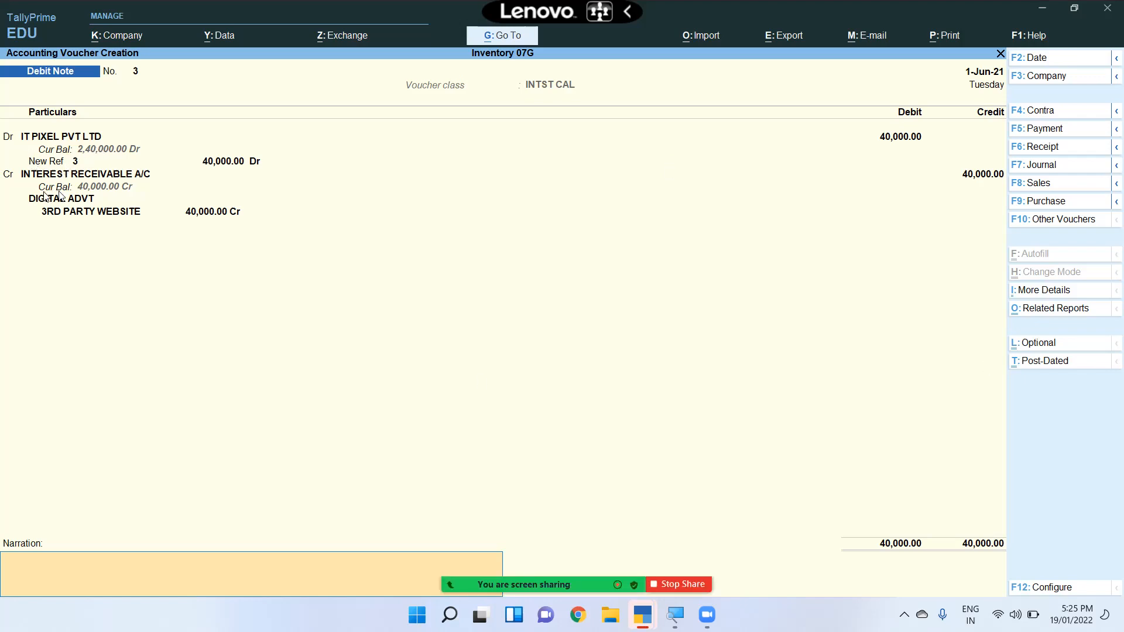
key("Return")
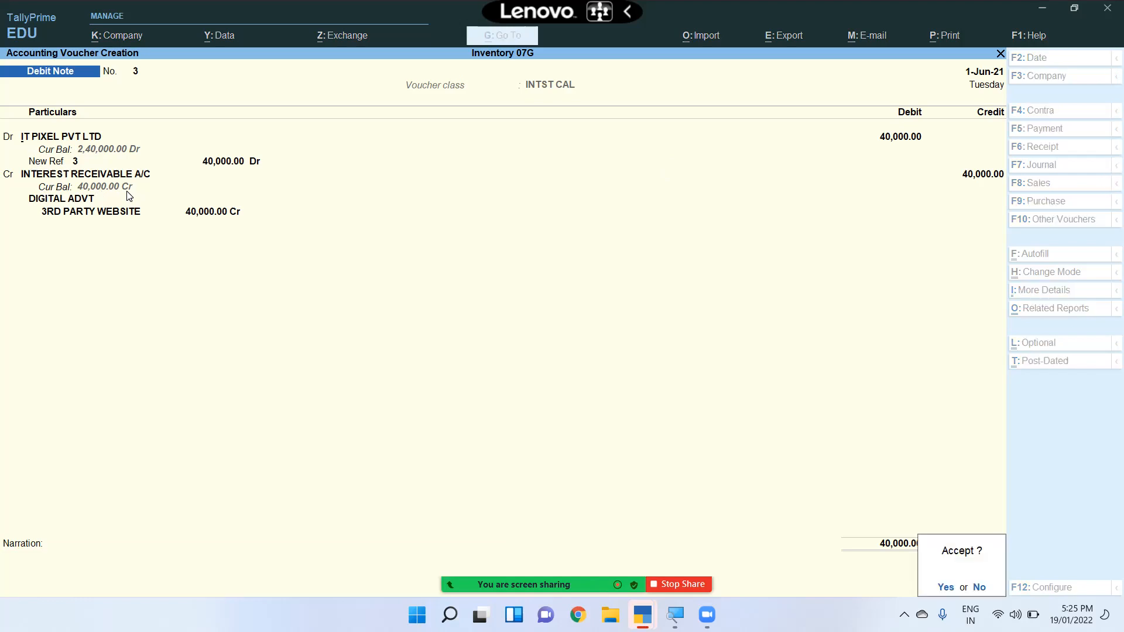
key("Return")
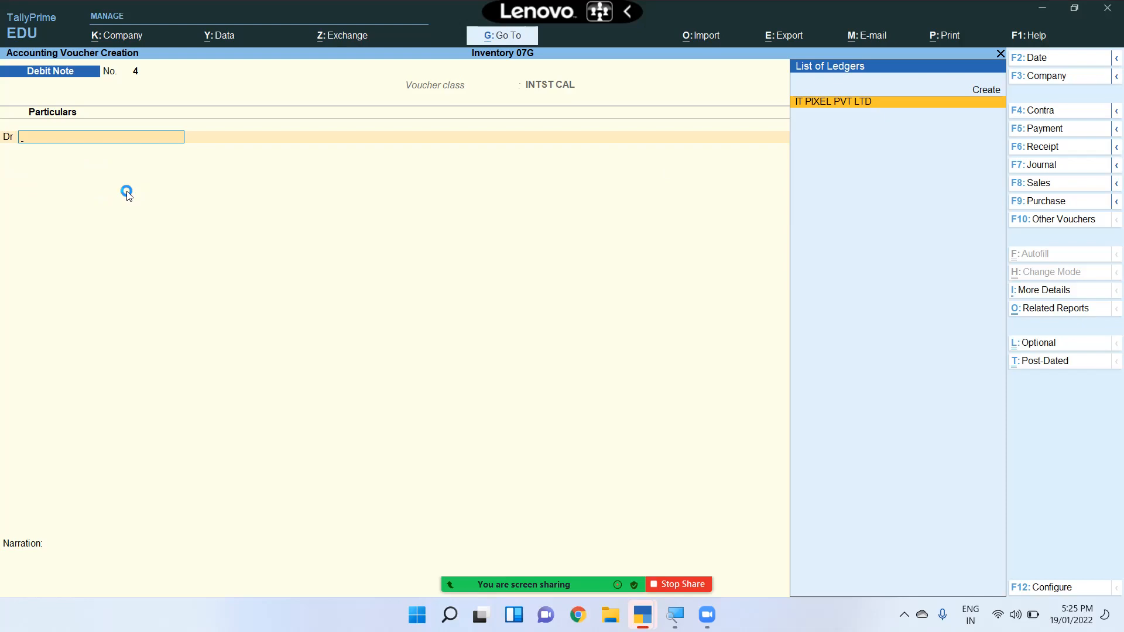
Start a Receipt voucher and credit IT PIXEL PVT LTD with 2,40,000.00
key("F6")
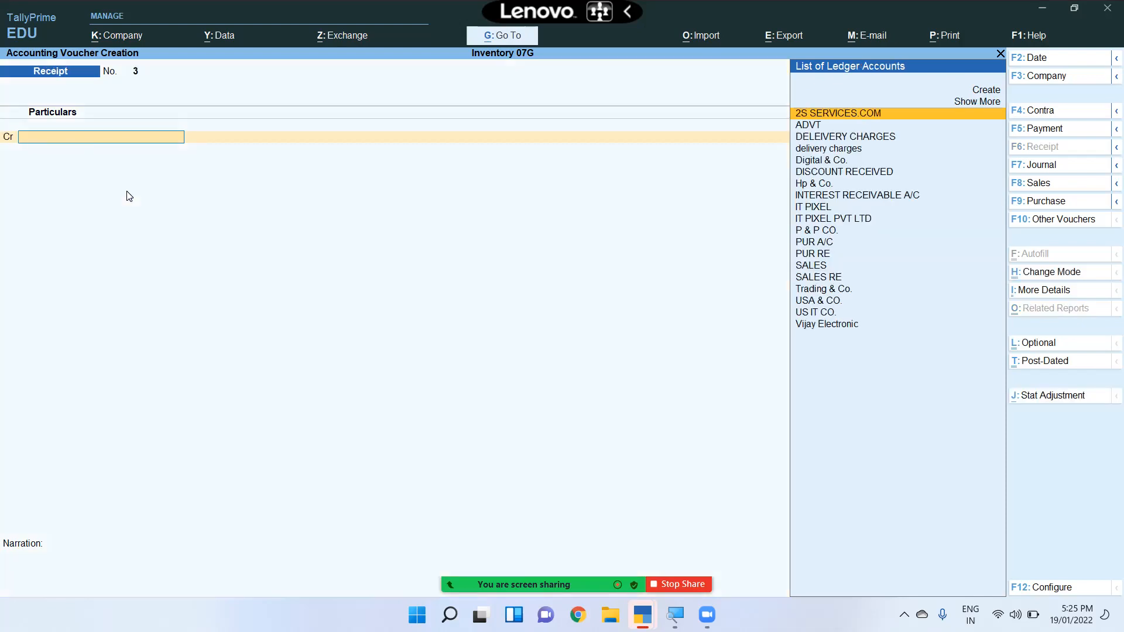
type("IT")
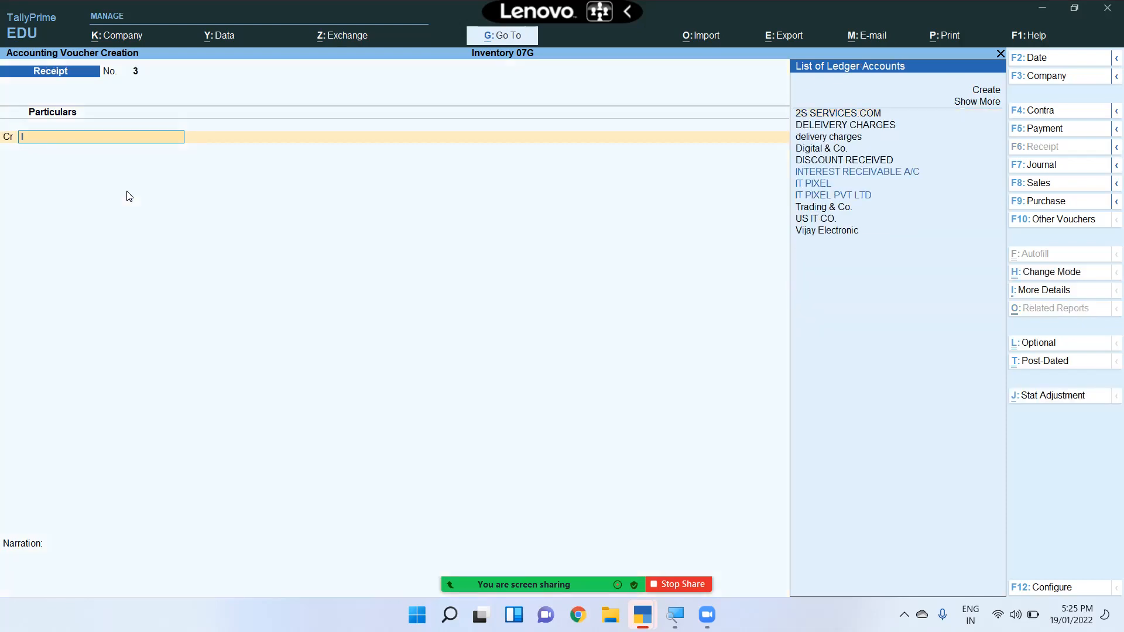
key("Down")
key("Down")
key("Up")
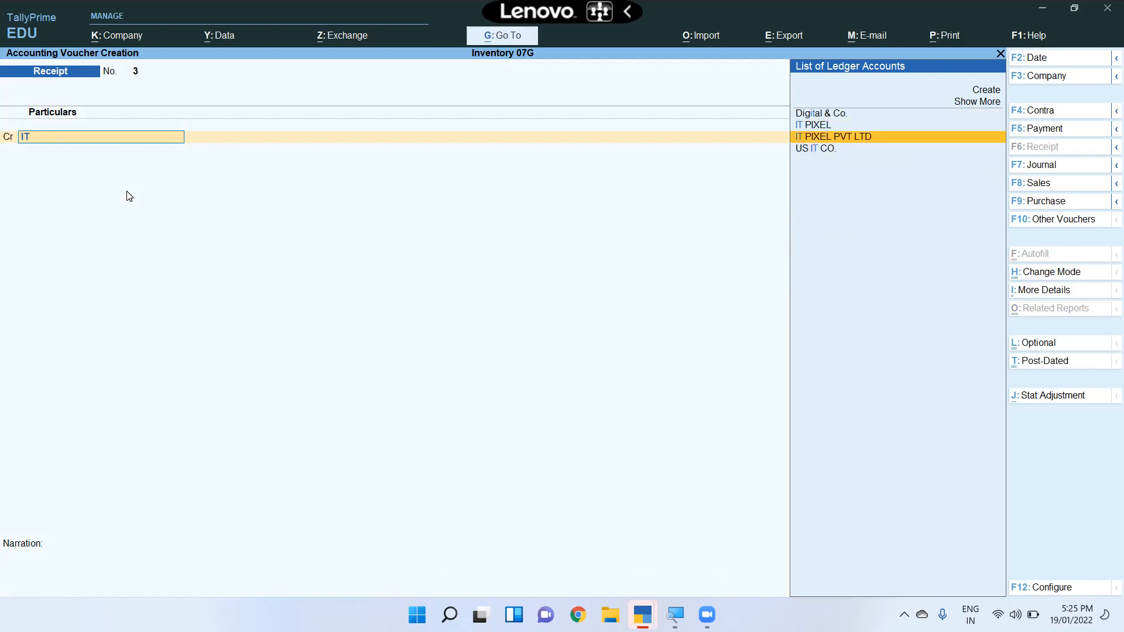
key("Return")
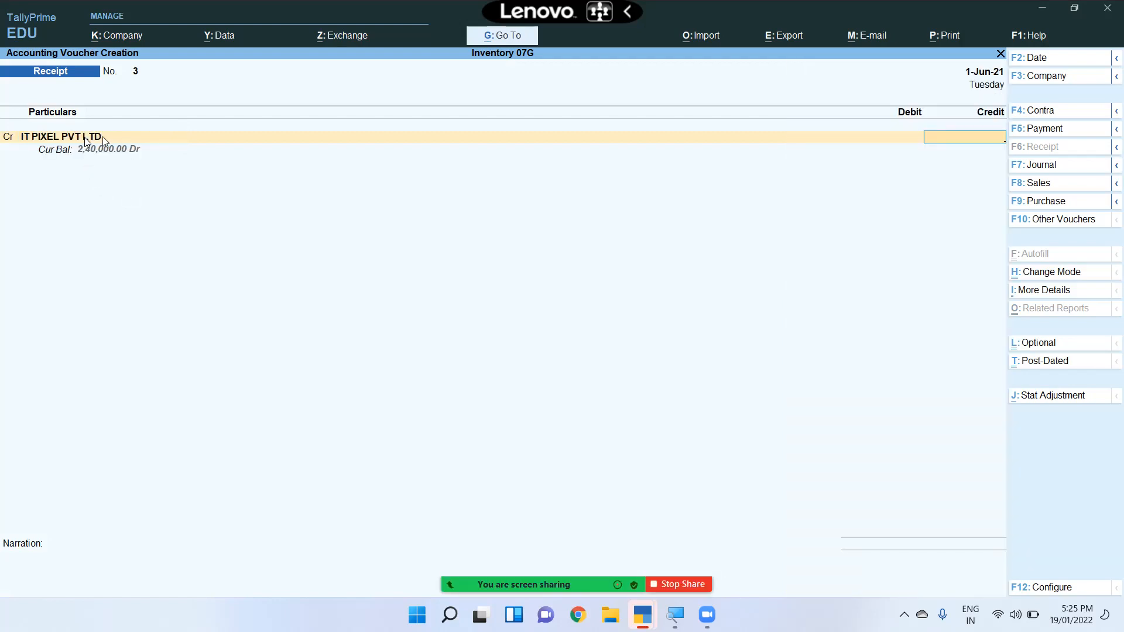
type("240000")
key("Return")
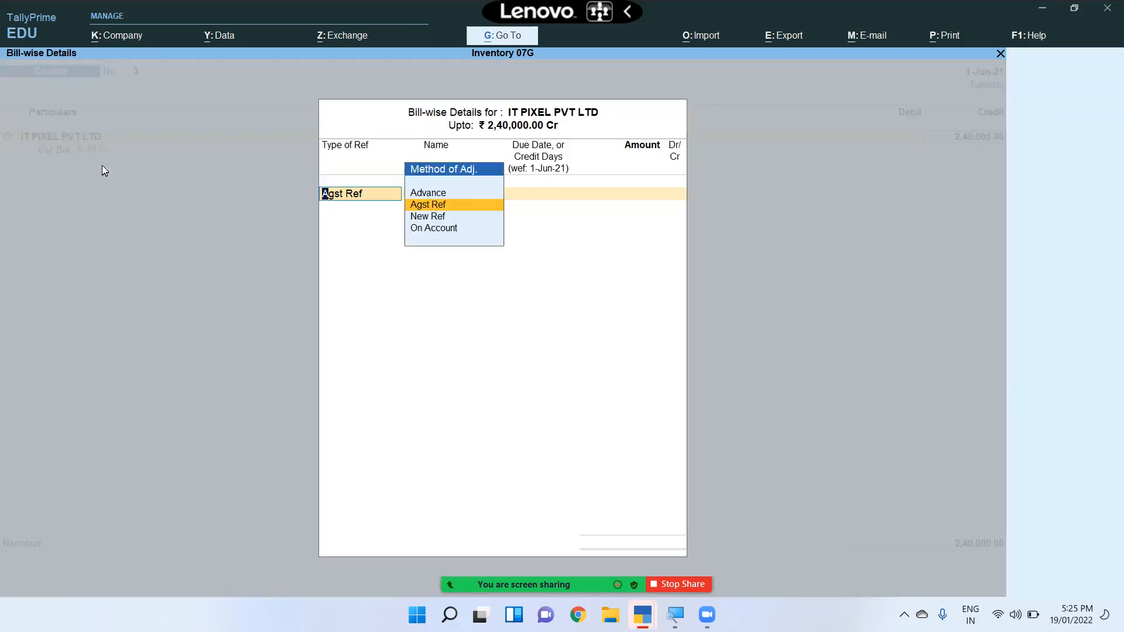
Allocate the IT PIXEL PVT LTD credit bill-wise as Agst Ref: 2,00,000.00 to bill 10 and 40,000.00 to bill 3
key("Return")
key("Return")
key("Return")
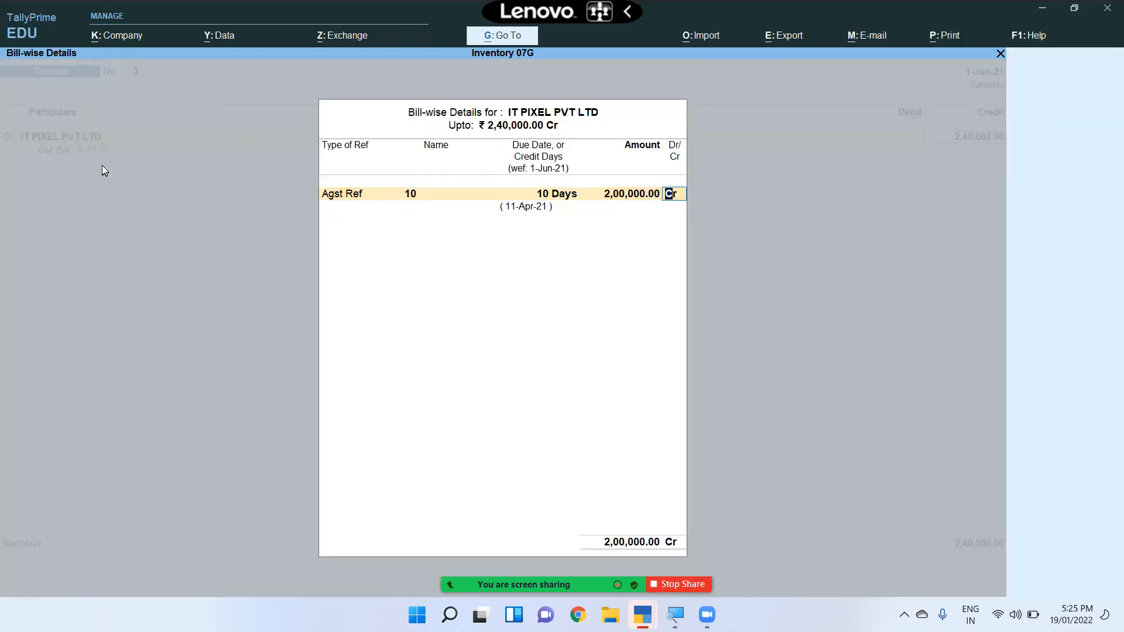
key("Return")
key("Return")
key("Return")
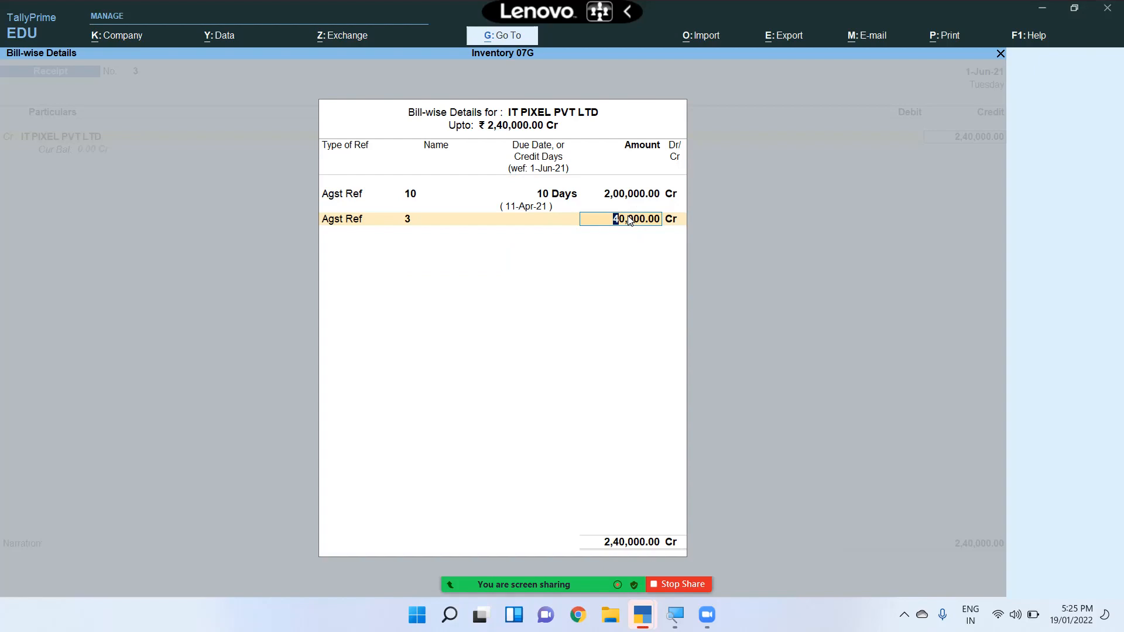
key("Return")
key("Return")
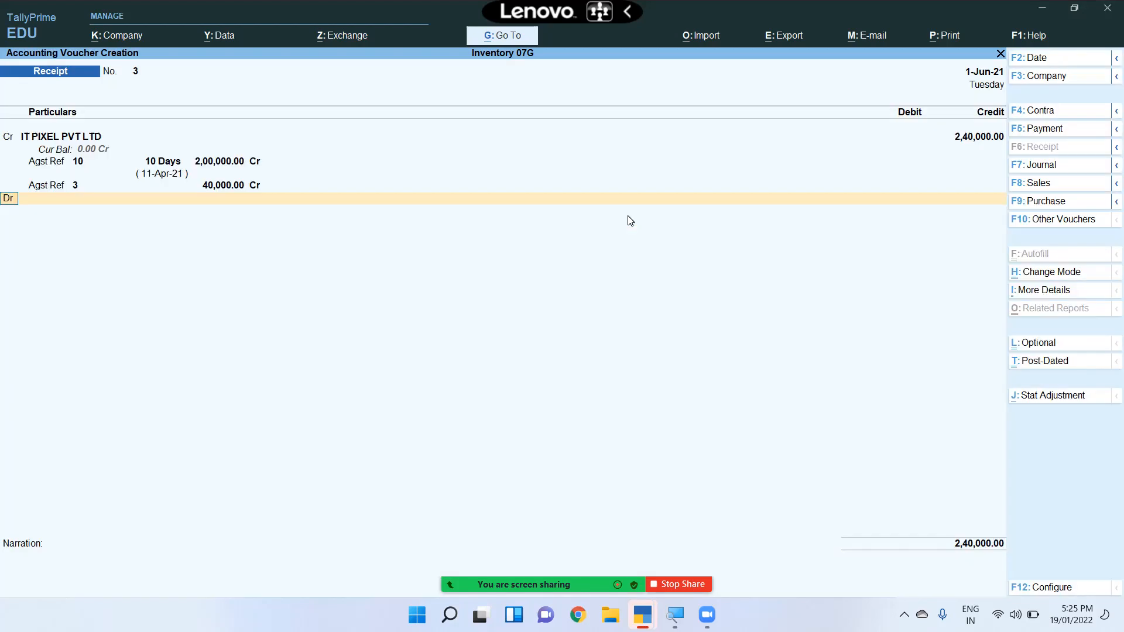
Debit Cash for the full receipt amount, save the Receipt voucher and leave voucher entry
key("Return")
type("CASH")
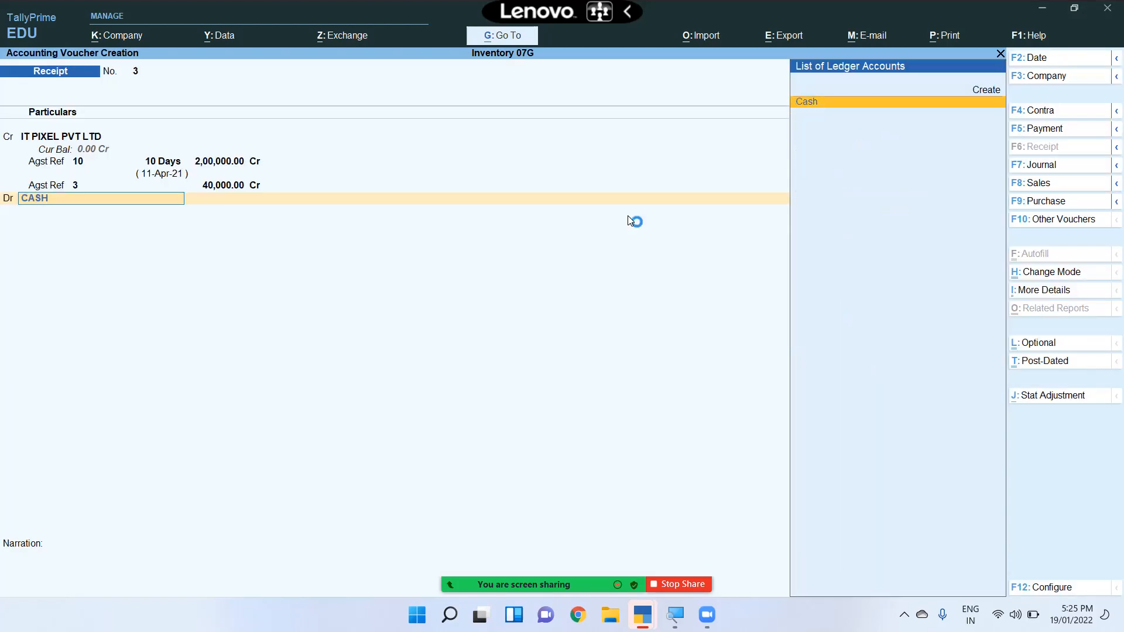
key("Return")
key("Return")
key("Return")
key("Return")
key("Return")
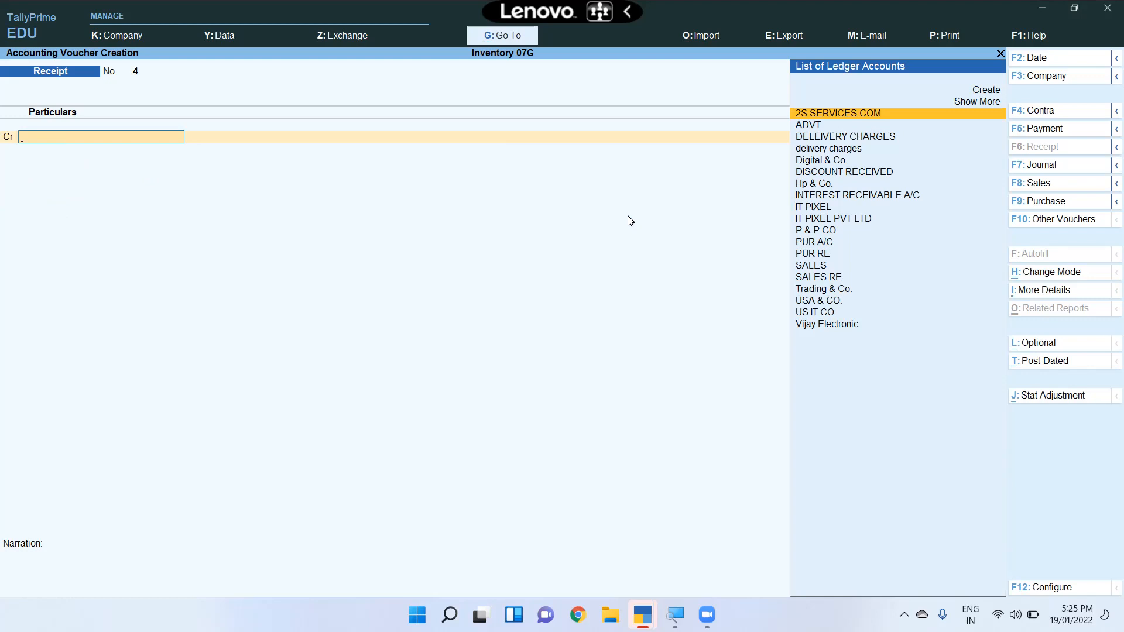
key("Escape")
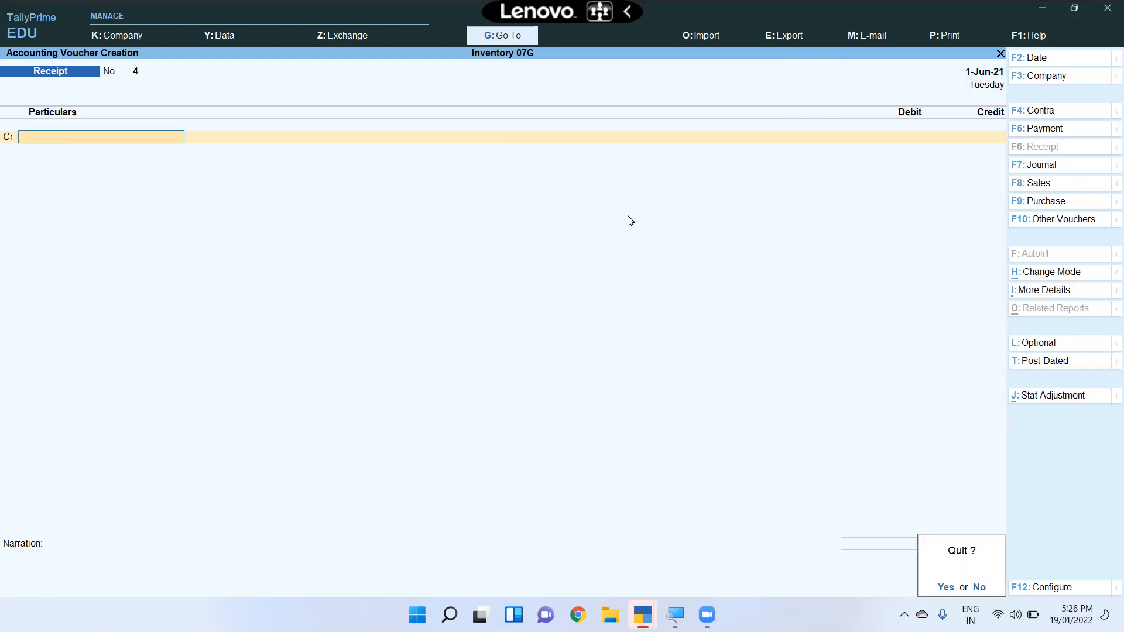
key("y")
Open the Interest Receivable report from the interest calculations under Statements of Accounts
key("Down")
key("Down")
key("Down")
key("Down")
key("Down")
key("Down")
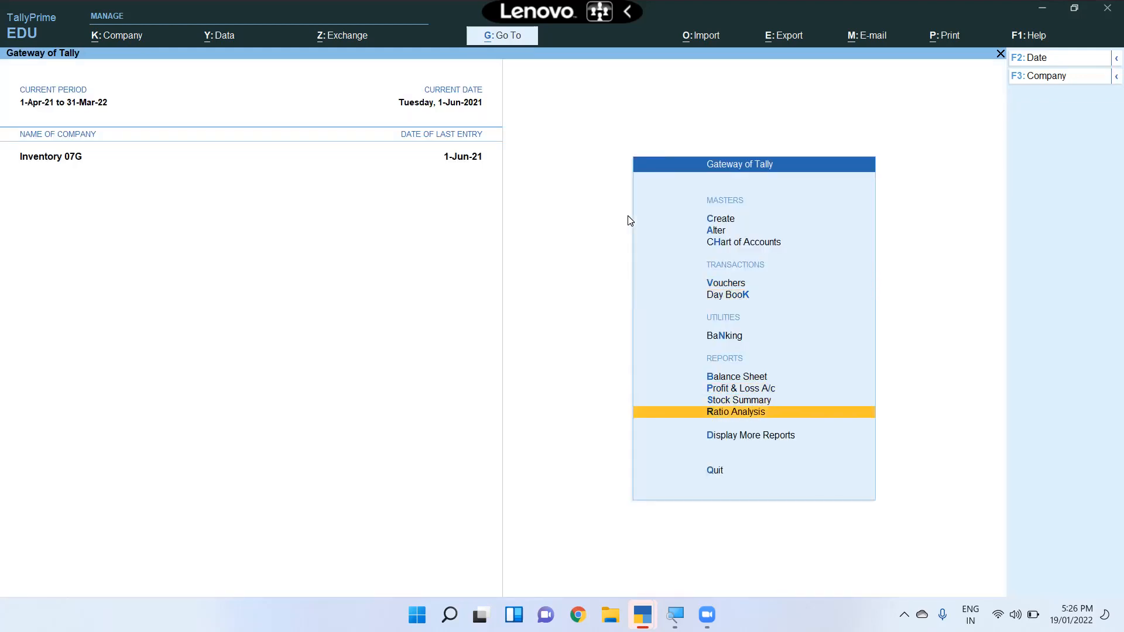
key("Down")
key("Return")
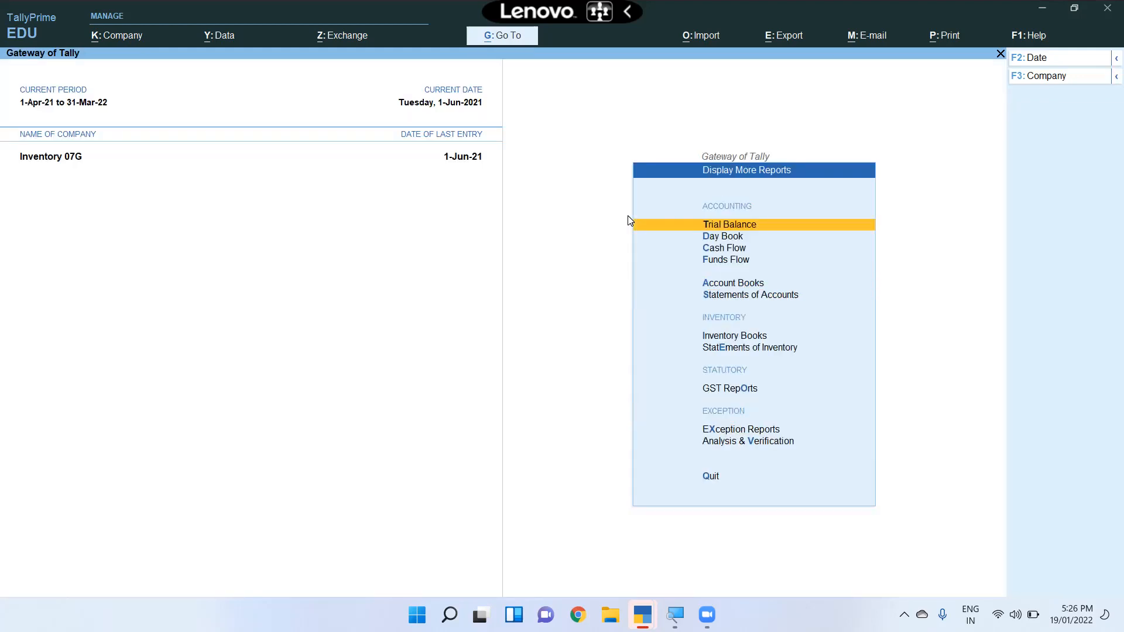
key("Down")
key("Down")
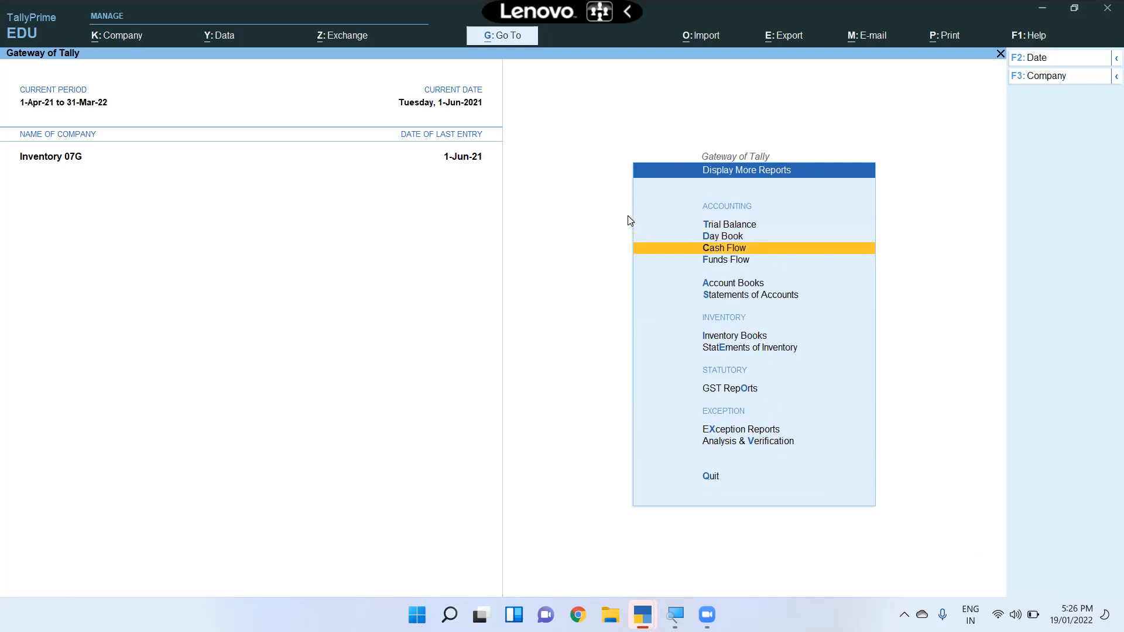
key("Down")
key("Down")
key("Down")
key("Return")
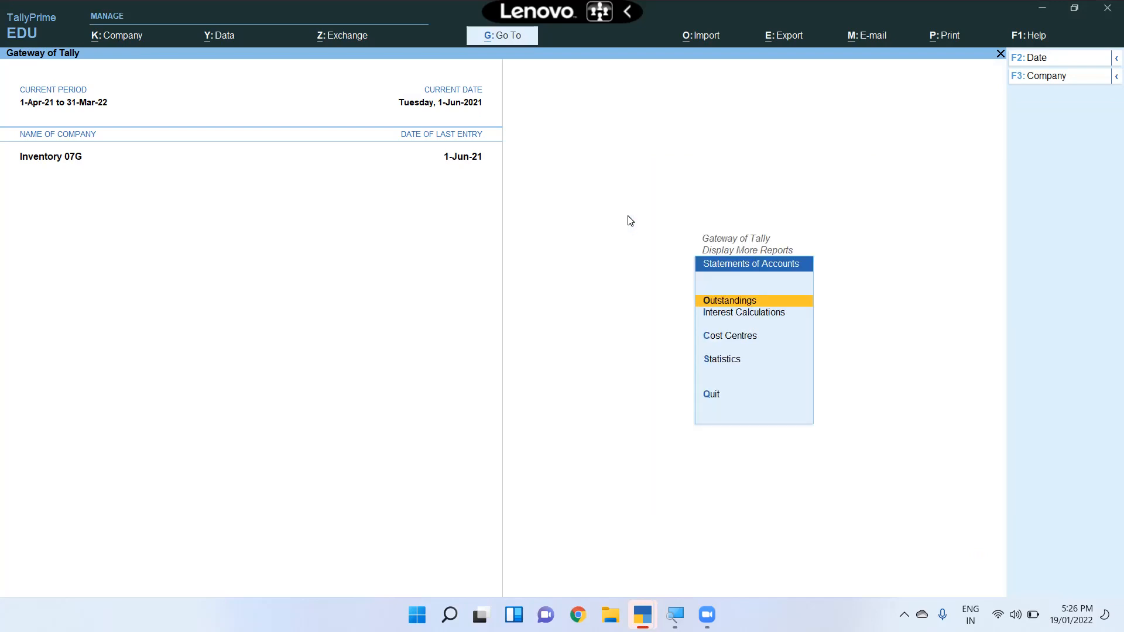
key("Down")
key("Return")
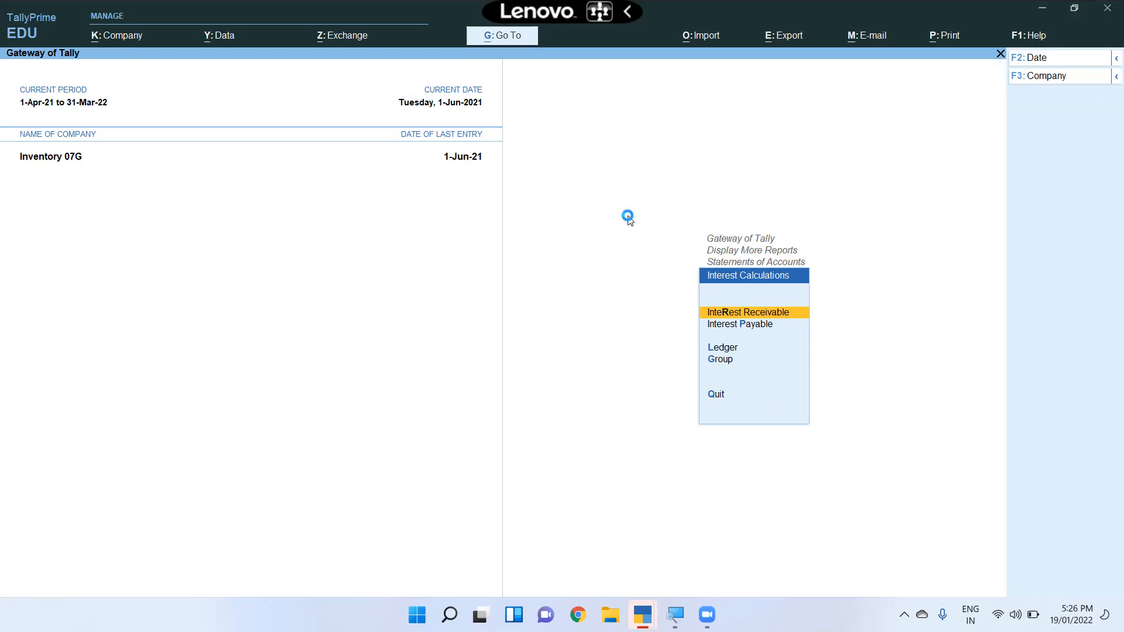
key("Return")
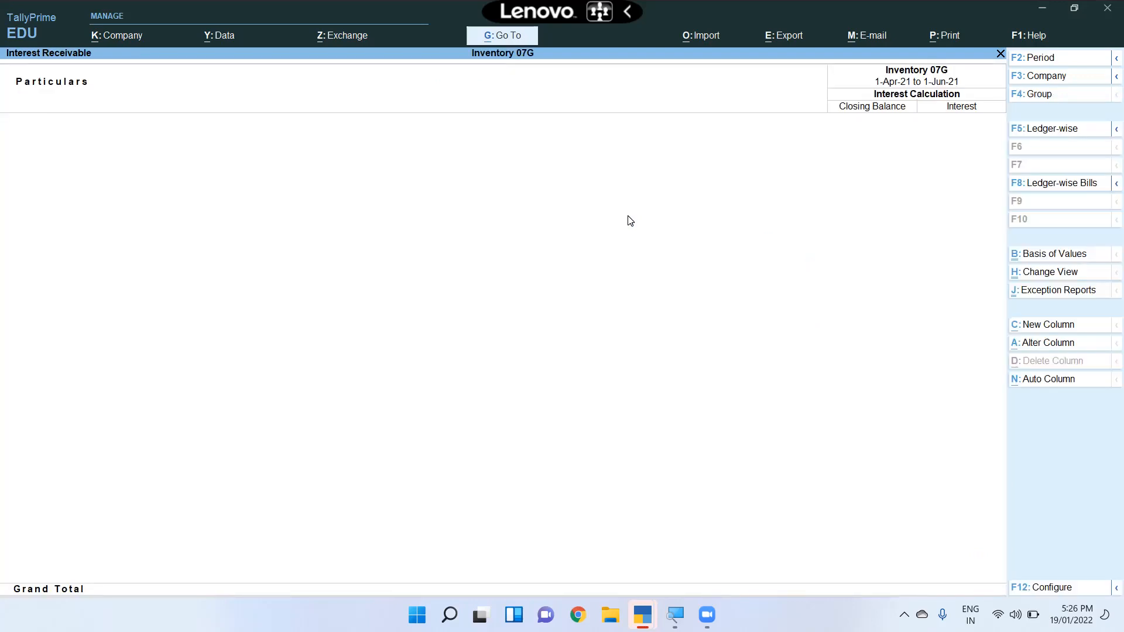
Set the Interest Receivable report period from 1-4-2021 to 1/6, check for pending interest and return to the Gateway of Tally
key("F2")
type("1-4")
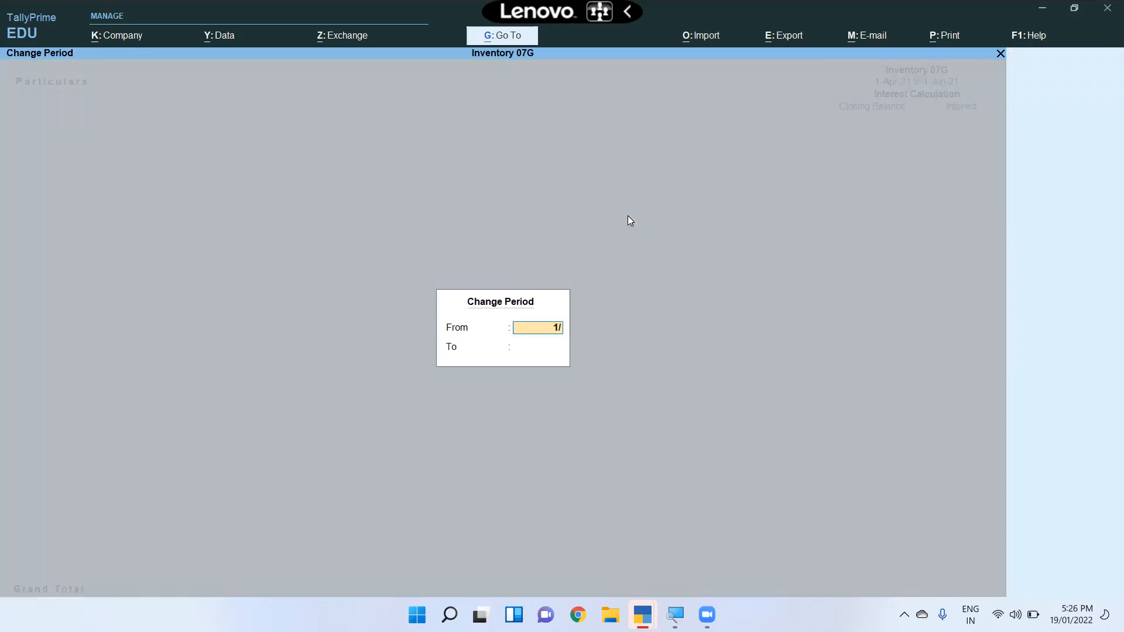
key("Return")
type("1/6")
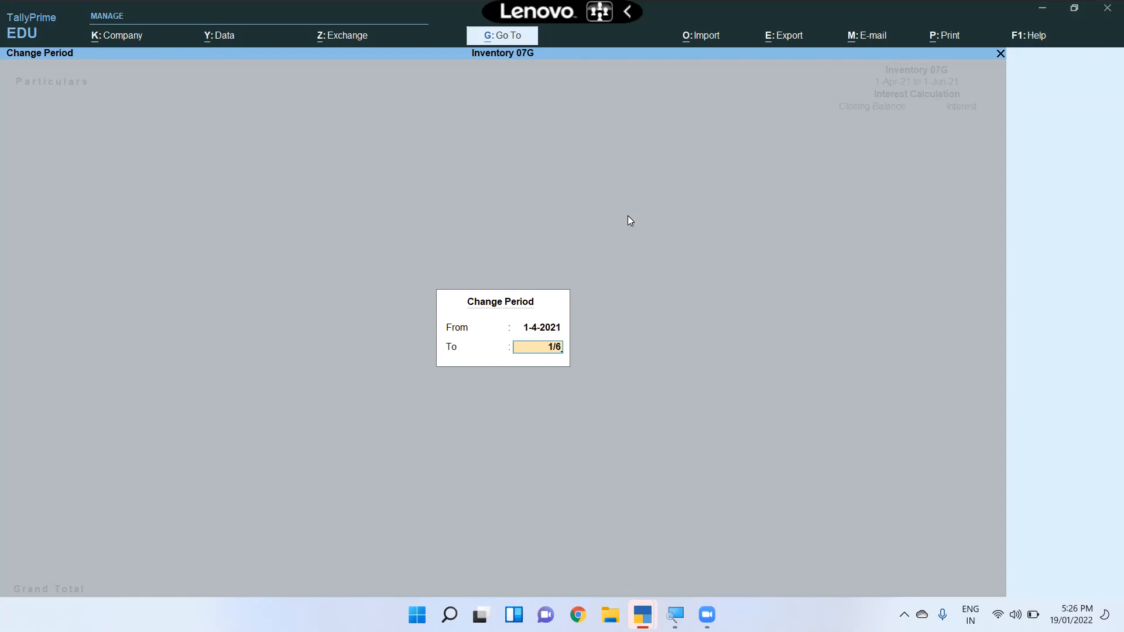
key("Return")
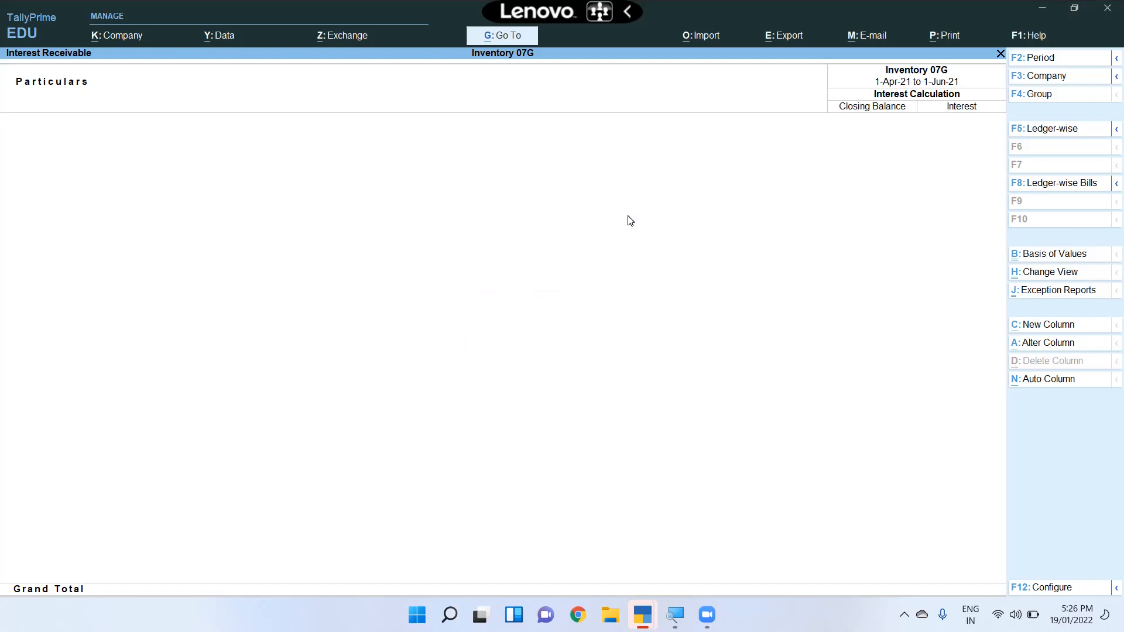
key("Escape")
key("Escape")
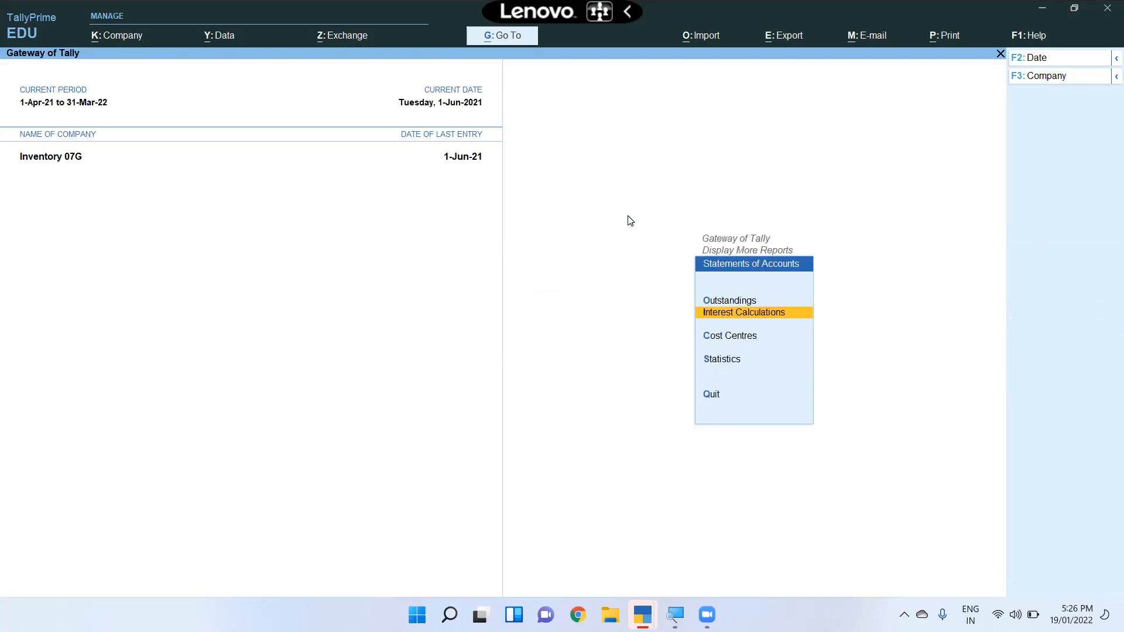
key("Escape")
key("Escape")
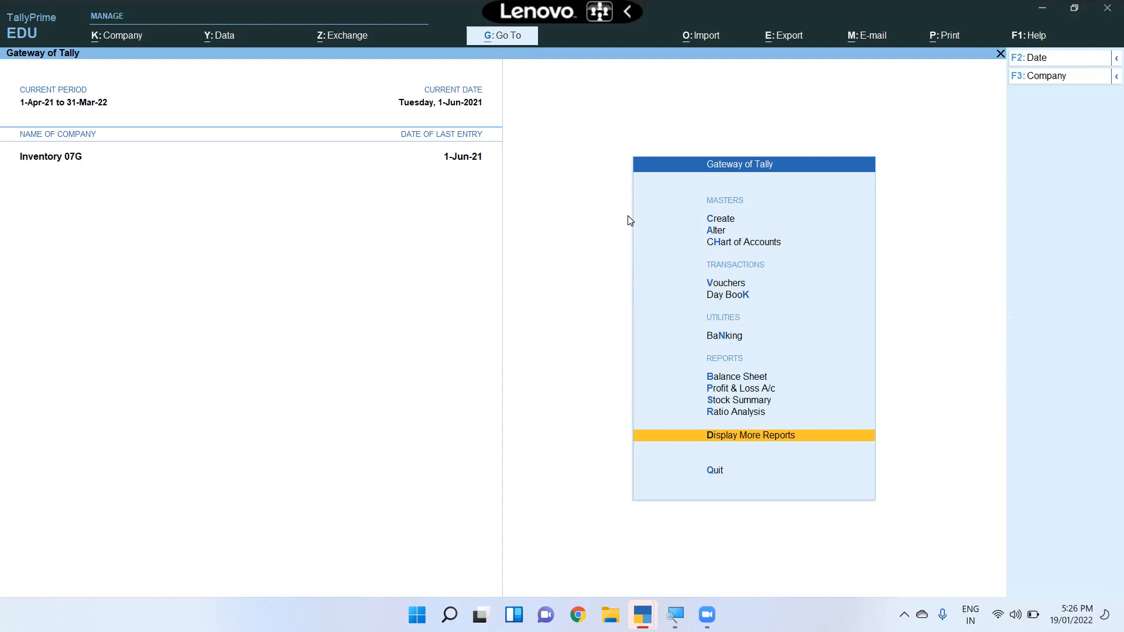
mouse_move(323, 575)
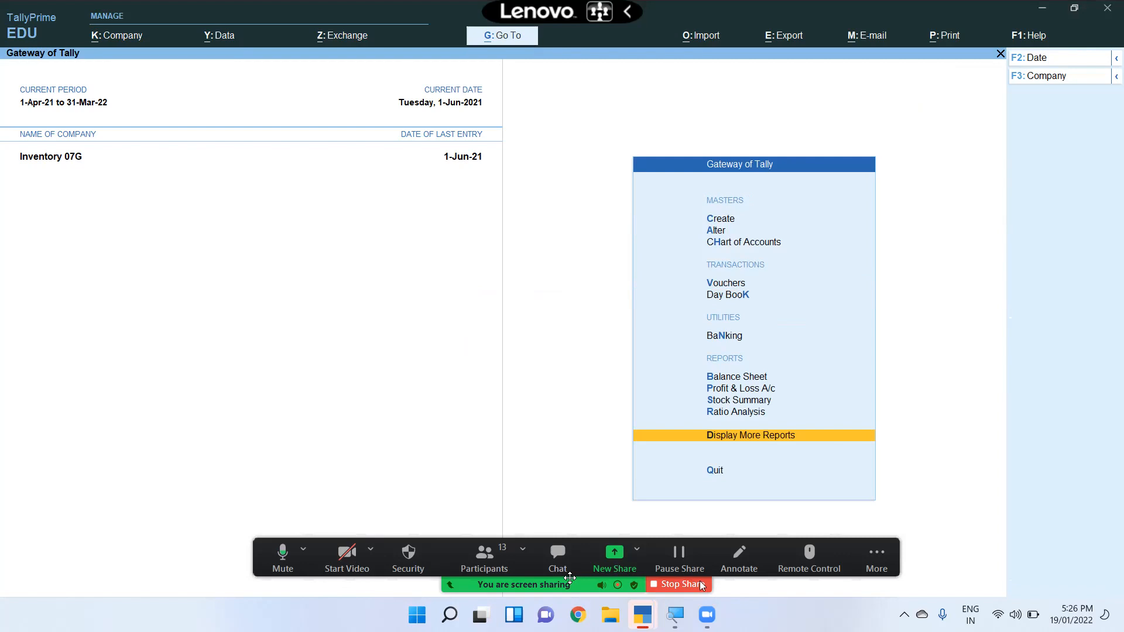
left_click(476, 548)
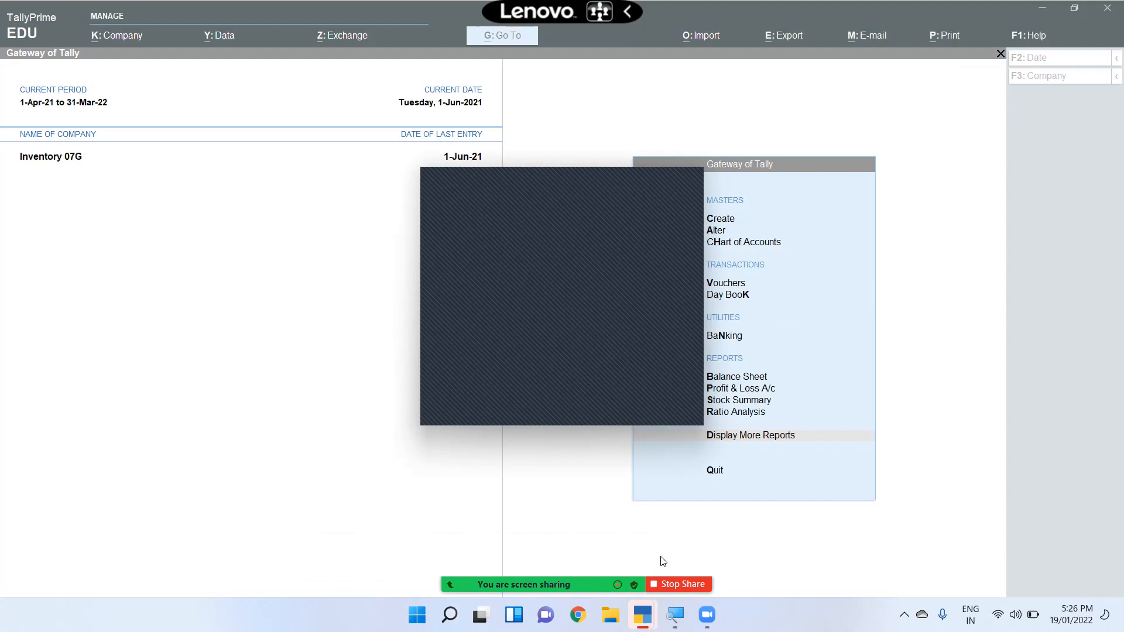
left_click(696, 586)
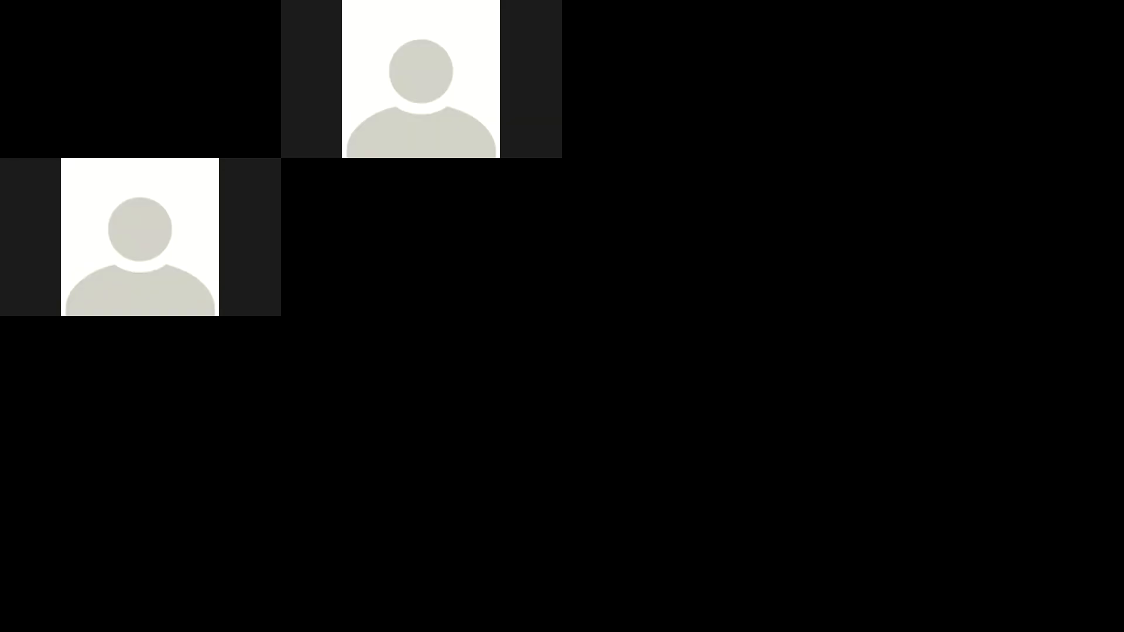